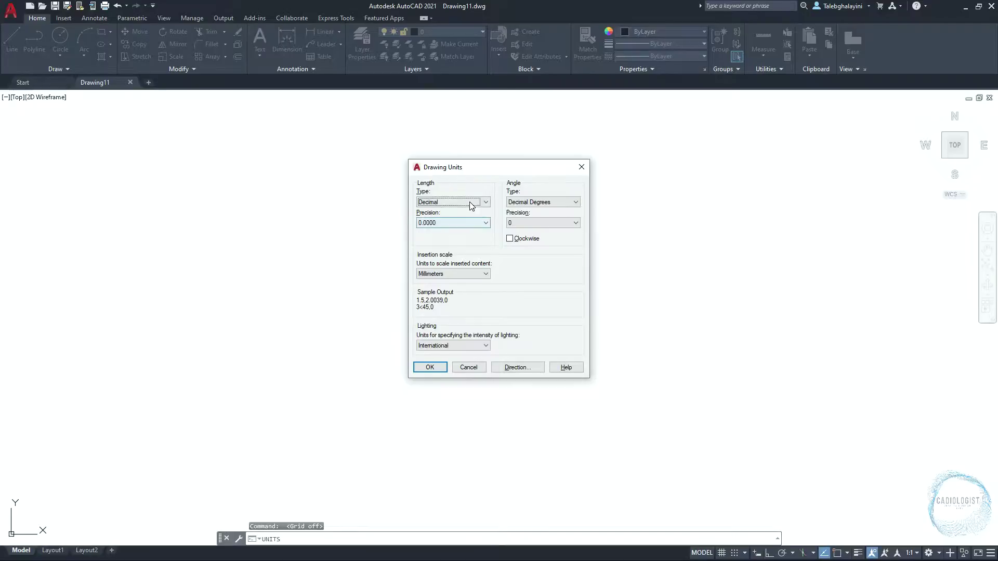
Set length units to Decimal with precision 0 and Millimeters as the insertion scale.
left_click(471, 204)
left_click(466, 218)
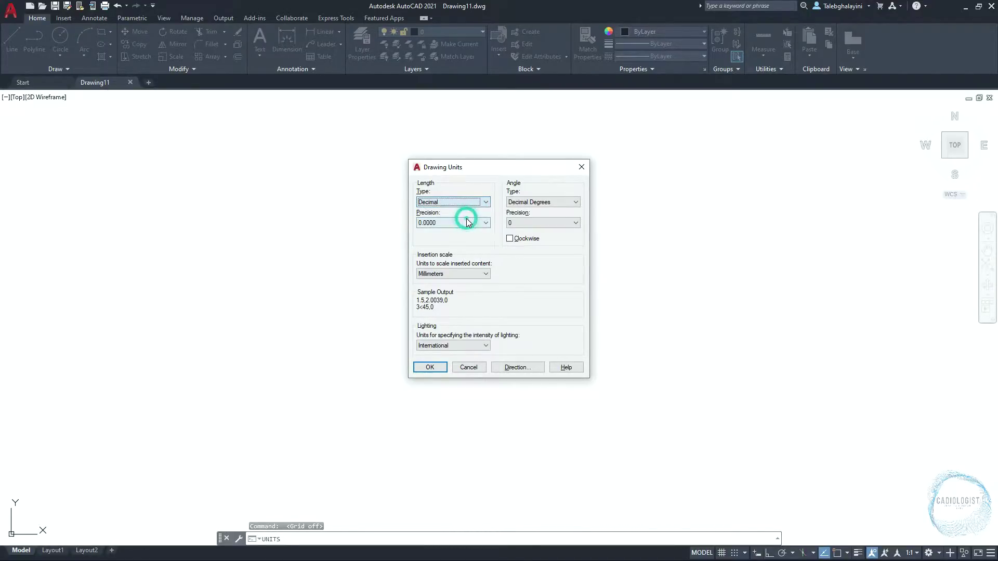
left_click(466, 222)
left_click(464, 233)
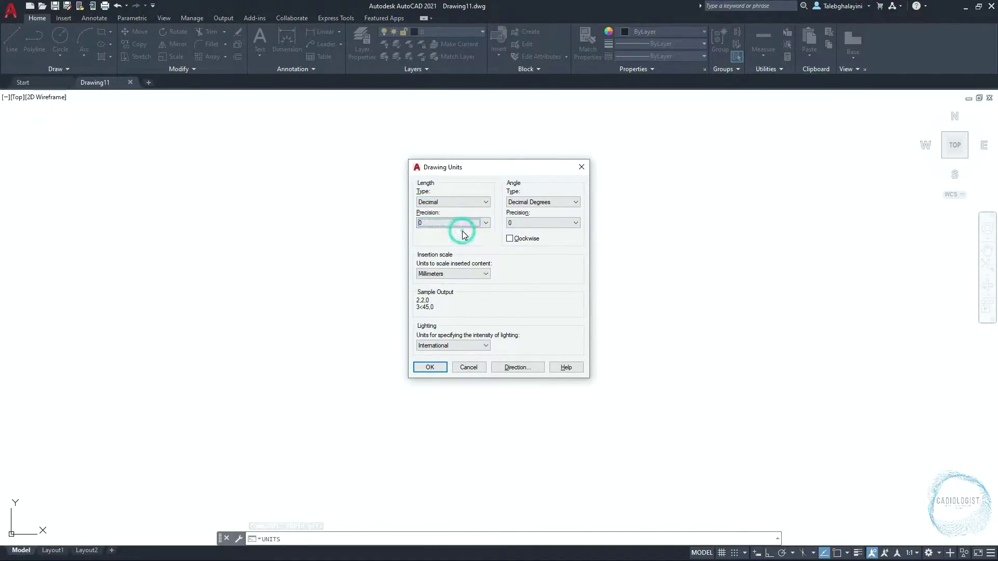
left_click(462, 274)
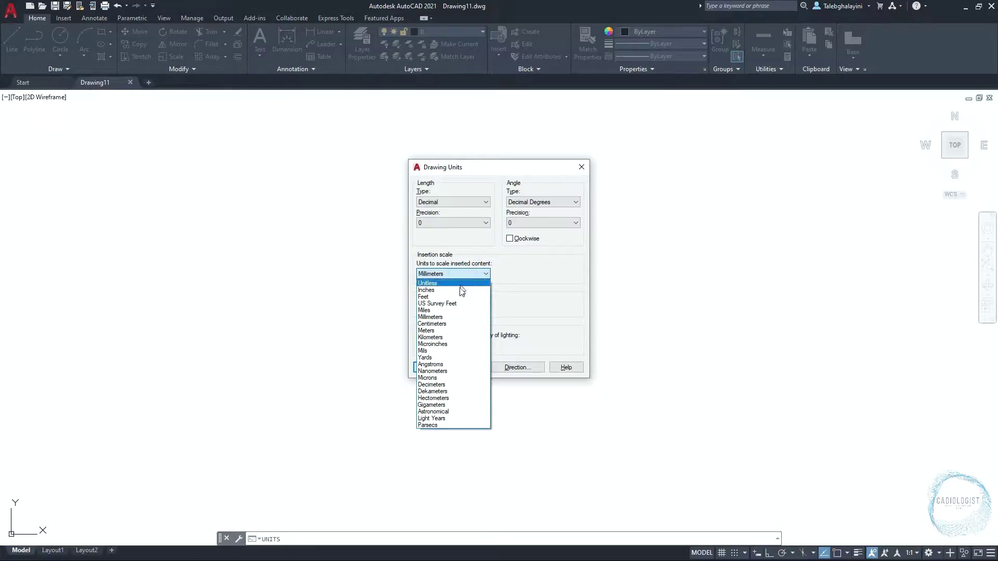
left_click(457, 318)
left_click(439, 365)
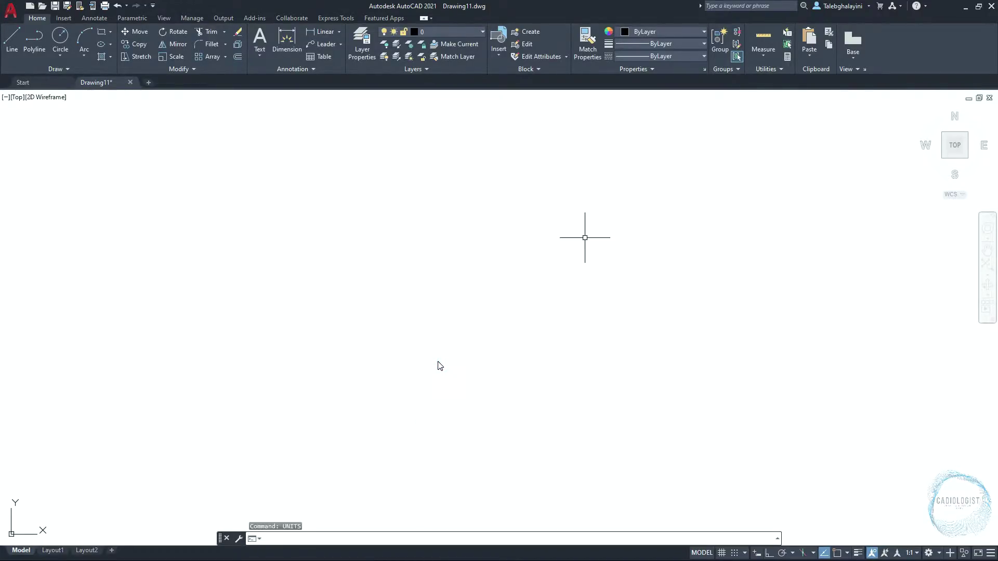
Create two new layers named Object and DIM with the LA layer manager.
type("la")
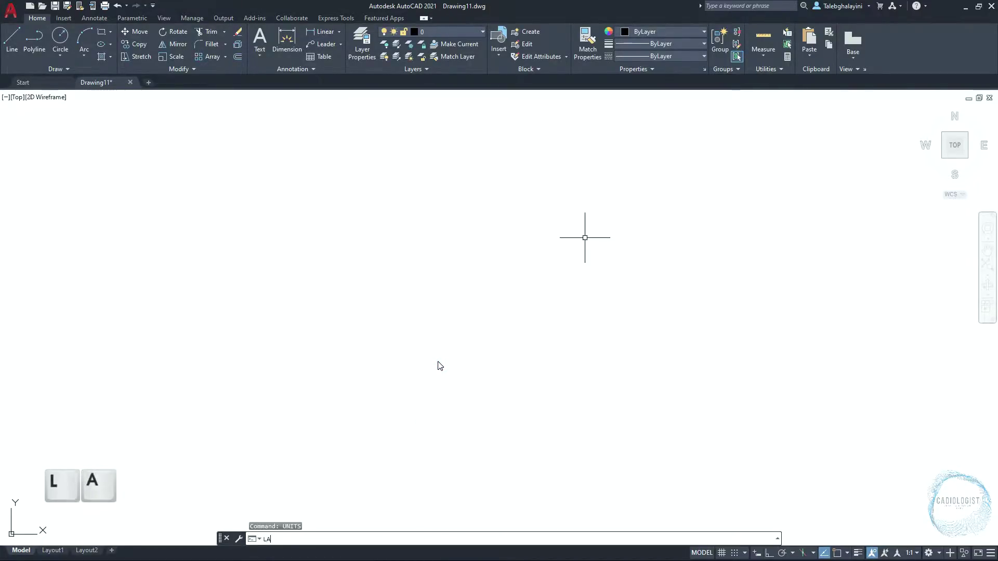
key("Return")
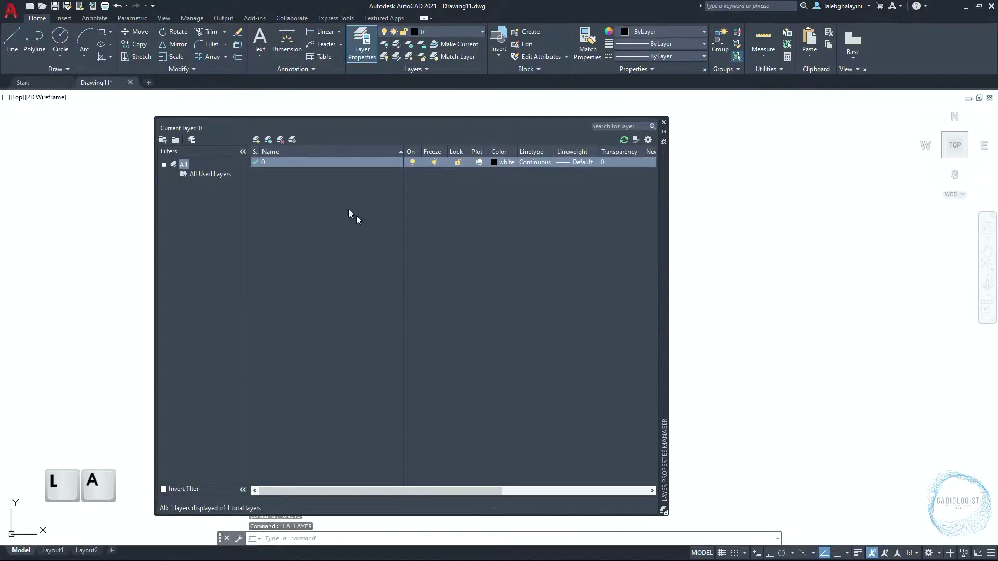
left_click(256, 139)
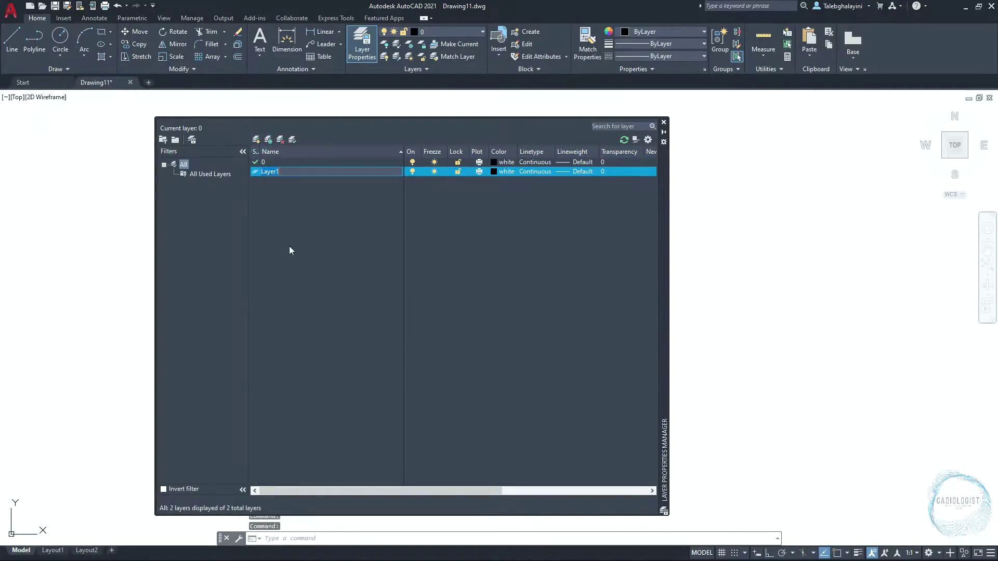
type("Object")
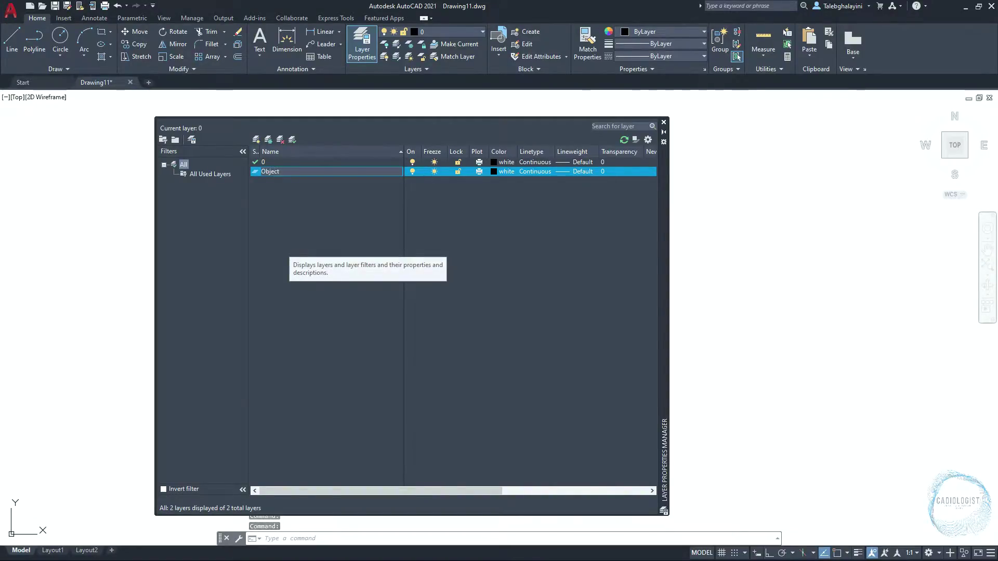
key("Return")
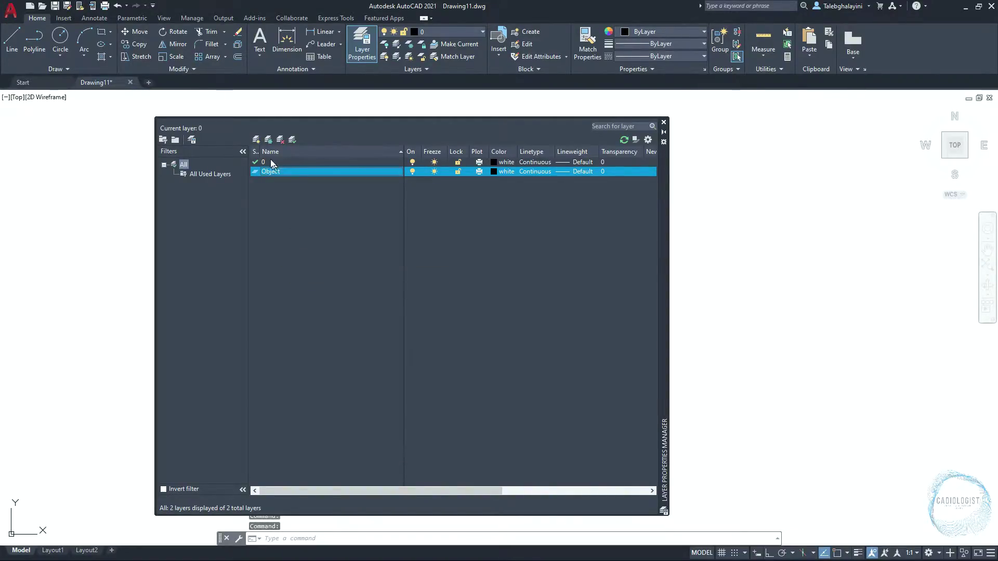
left_click(257, 139)
type("DIM")
key("Return")
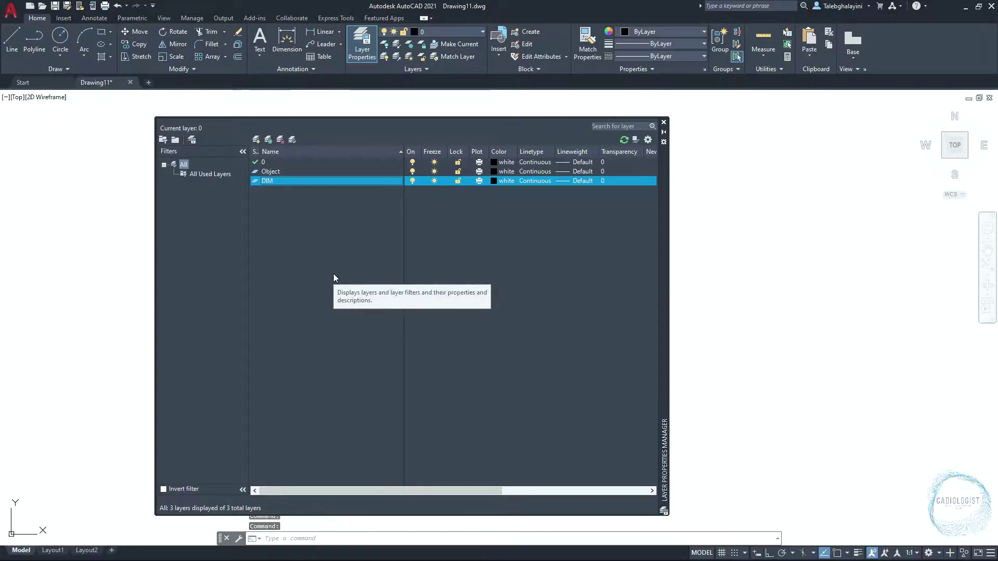
Give the DIM layer colour 8 and make Object the current layer.
left_click(495, 181)
left_click(167, 307)
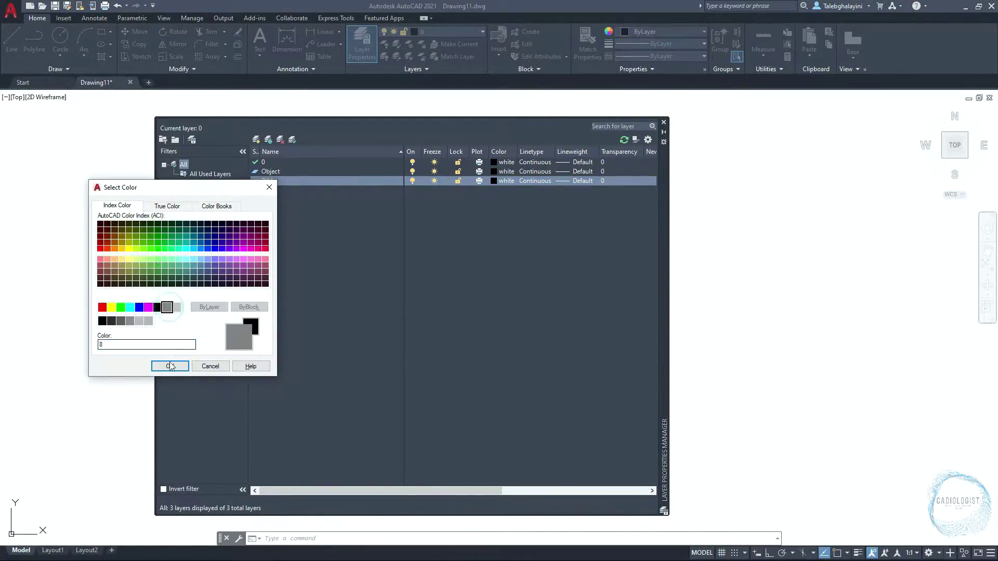
left_click(170, 366)
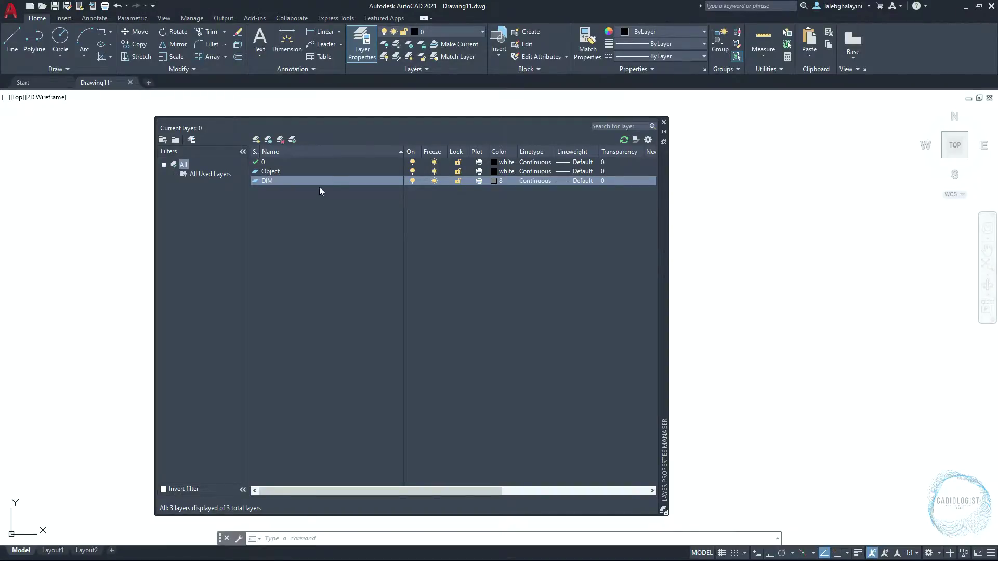
double_click(323, 170)
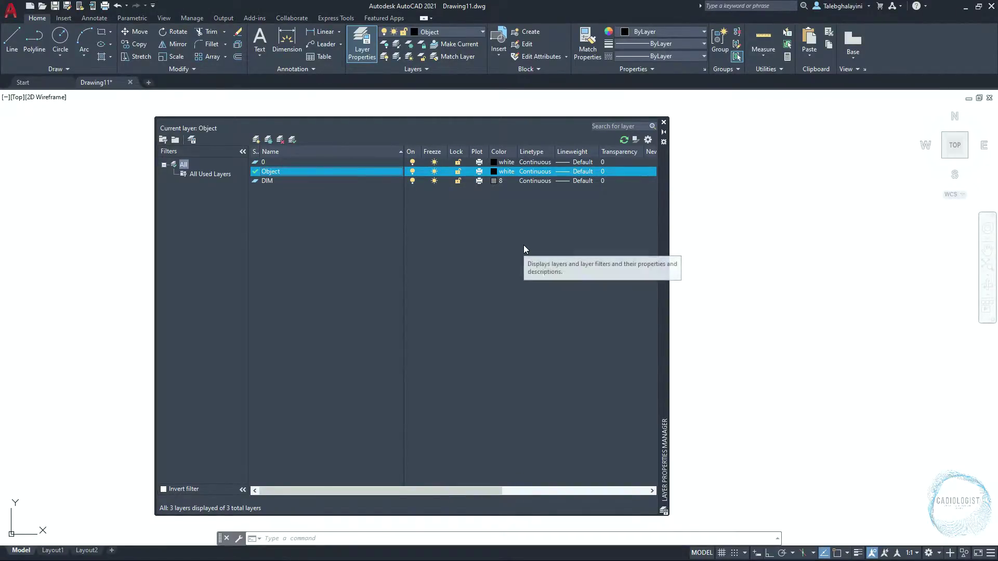
left_click(664, 123)
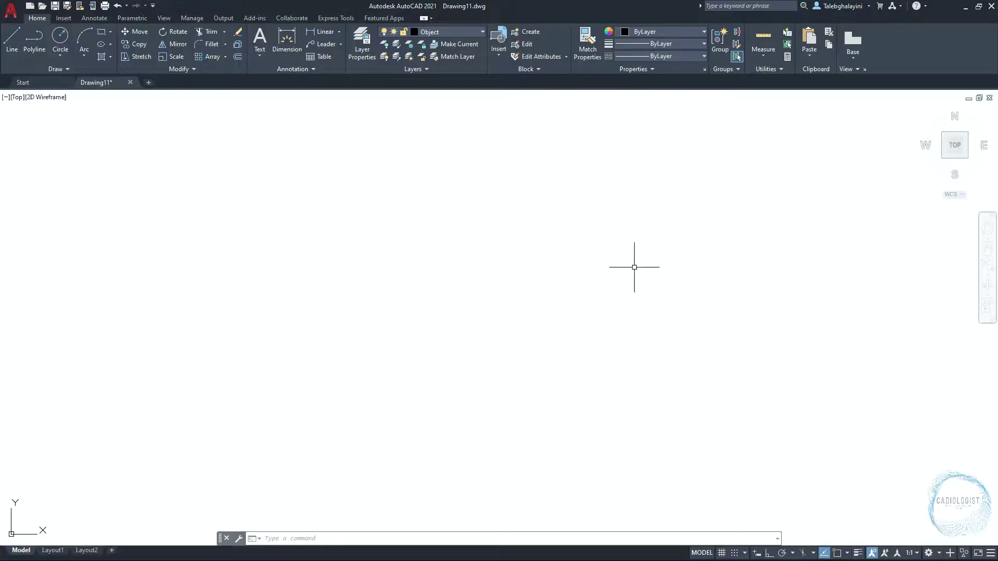
Turn on Ortho mode and the Endpoint, Midpoint and Center object snaps.
left_click(768, 553)
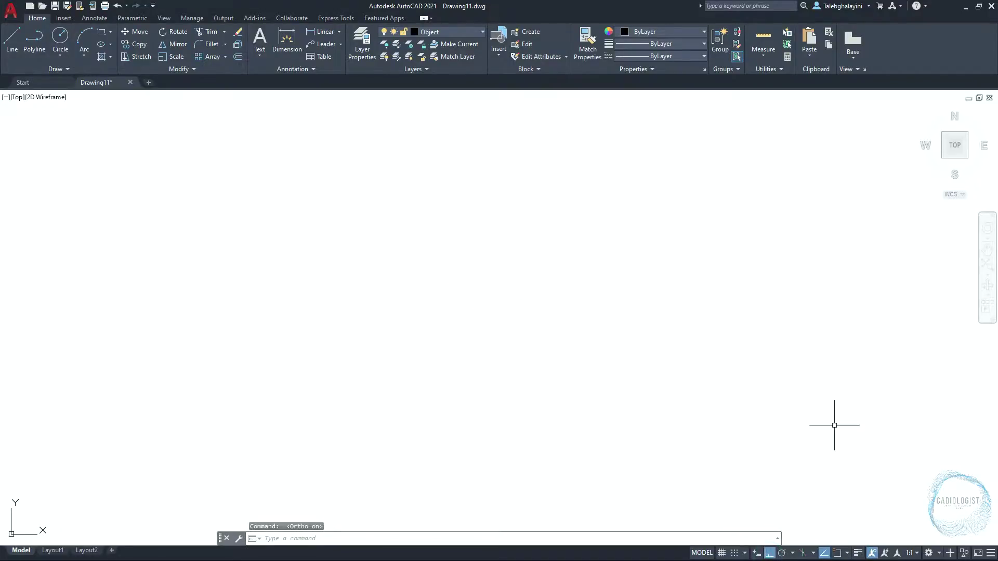
left_click(847, 553)
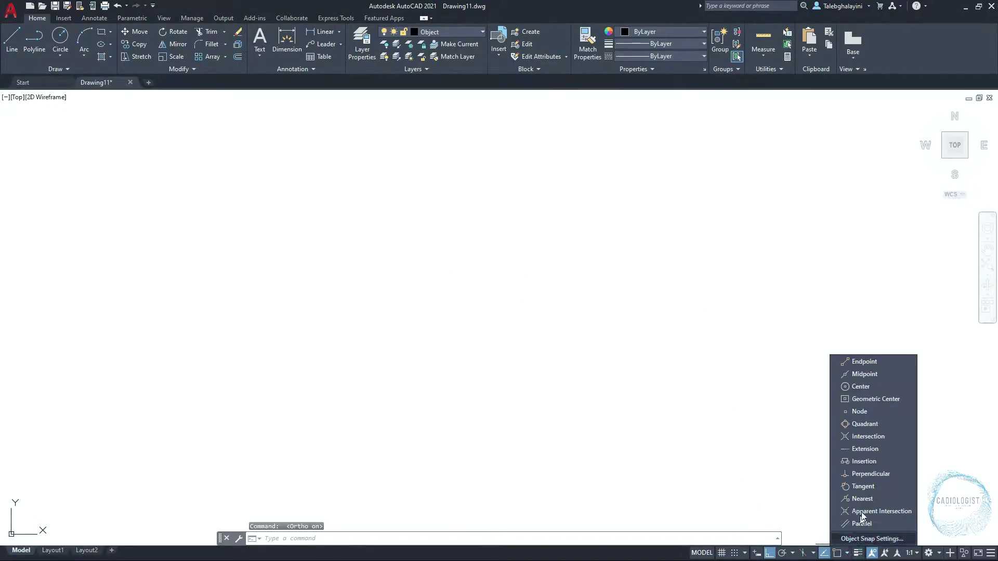
left_click(898, 362)
left_click(893, 373)
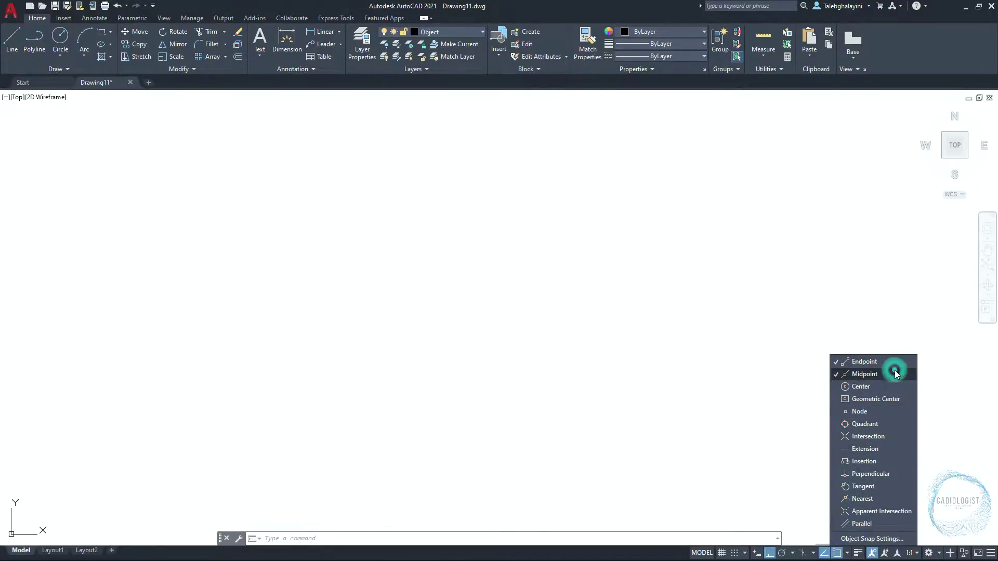
left_click(893, 386)
left_click(628, 341)
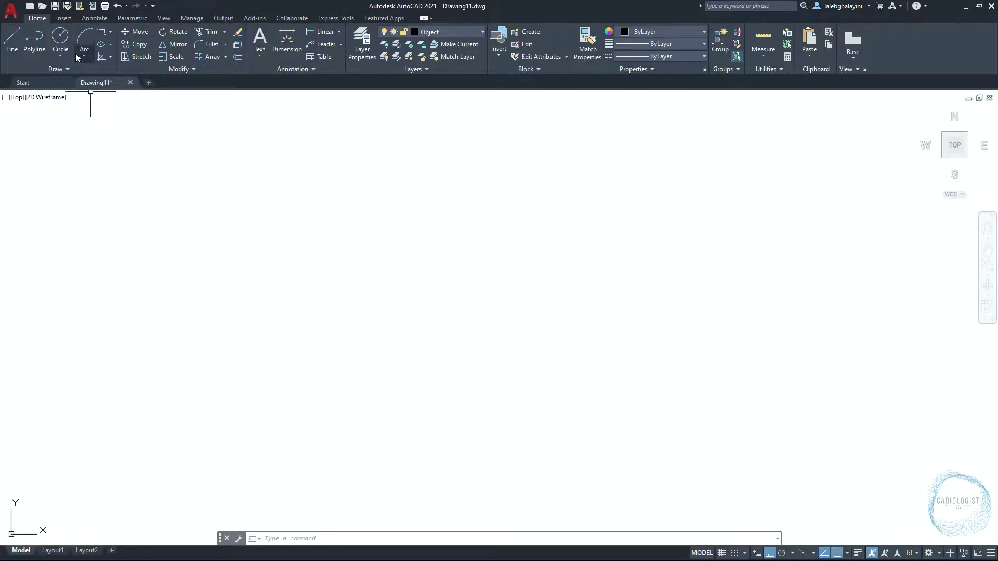
Save the drawing as 'Tutorial 09 - Exercise 02.dwg' in Desktop > Basic 2D AutoCAD Exercises > CAD.
left_click(58, 9)
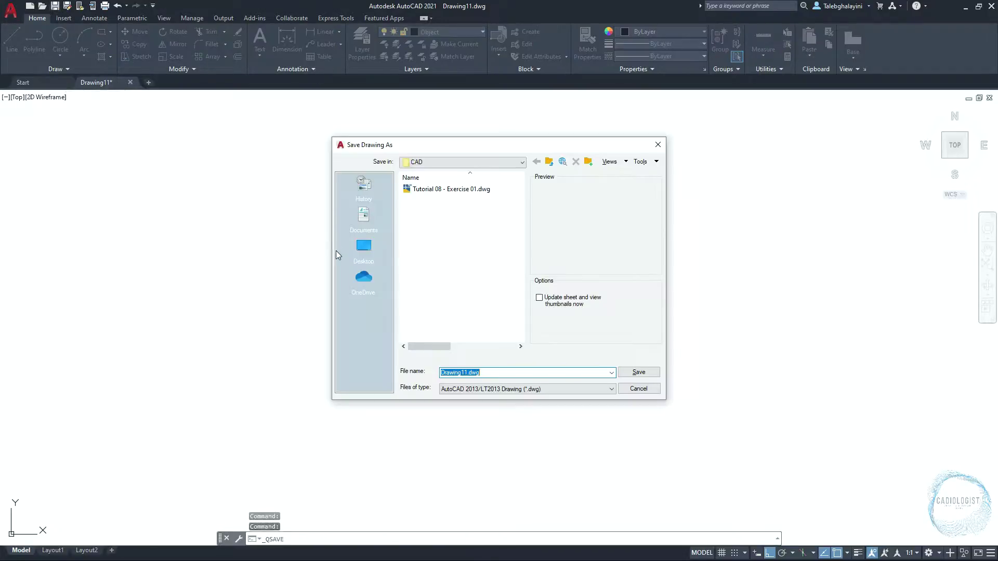
left_click(370, 247)
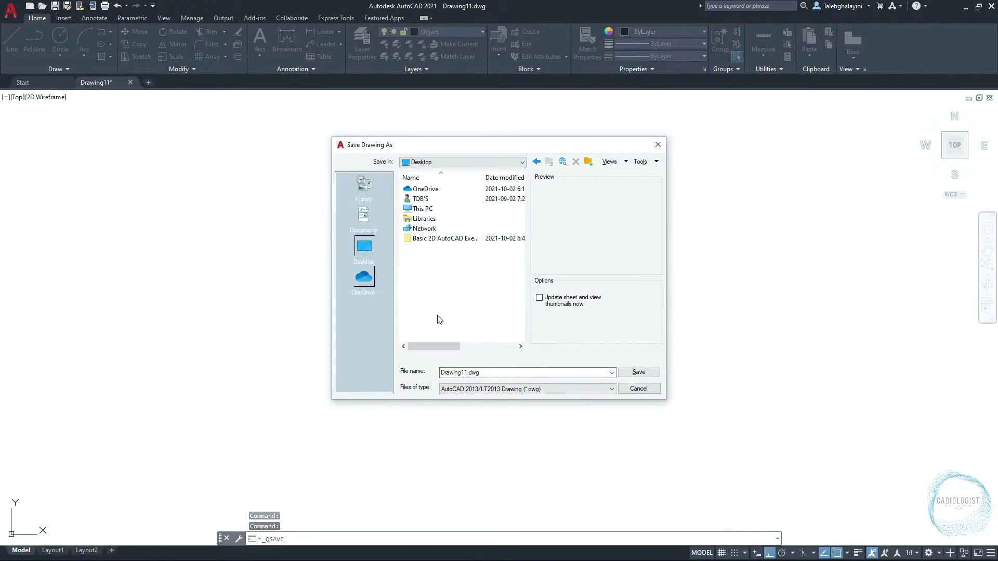
double_click(446, 238)
double_click(427, 190)
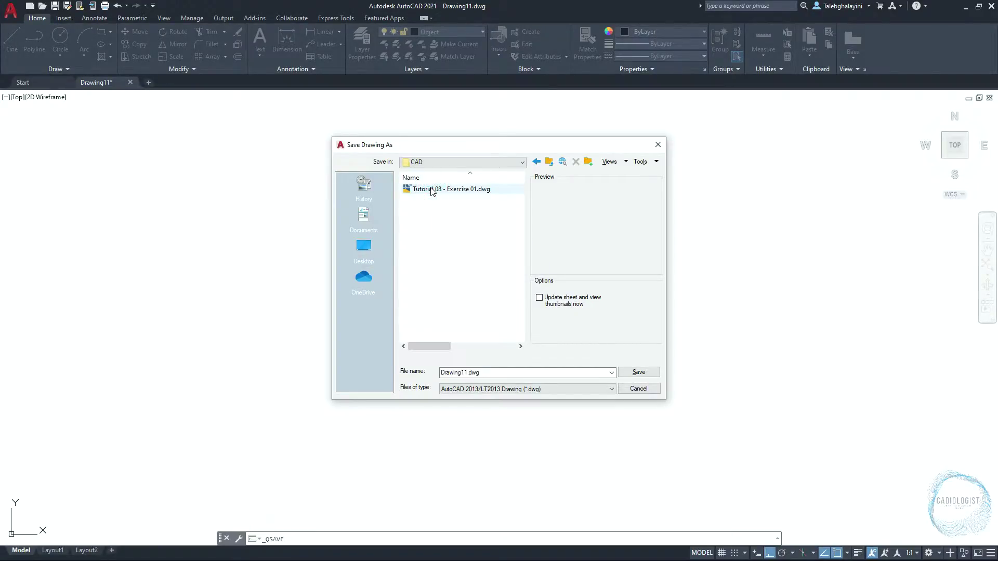
left_click(429, 188)
left_click(466, 372)
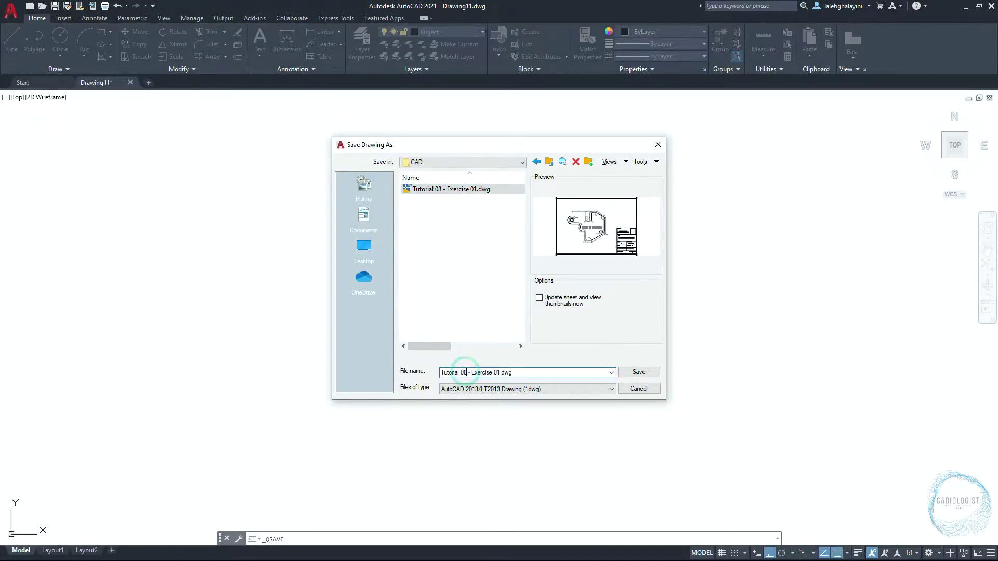
type("9")
left_click(637, 372)
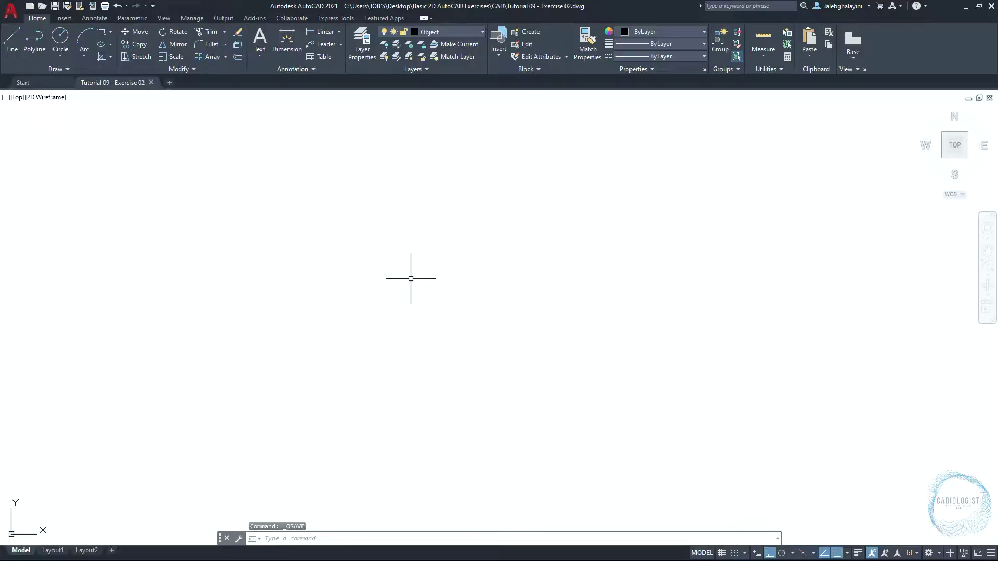
Enable Automatic save every 10 minutes in Options, then re-save the drawing.
left_click(11, 10)
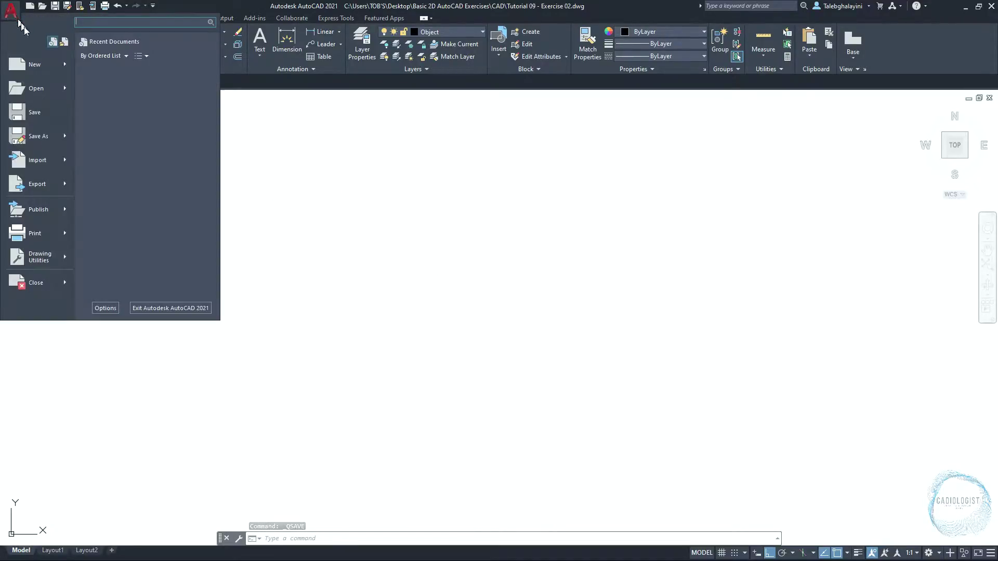
left_click(106, 308)
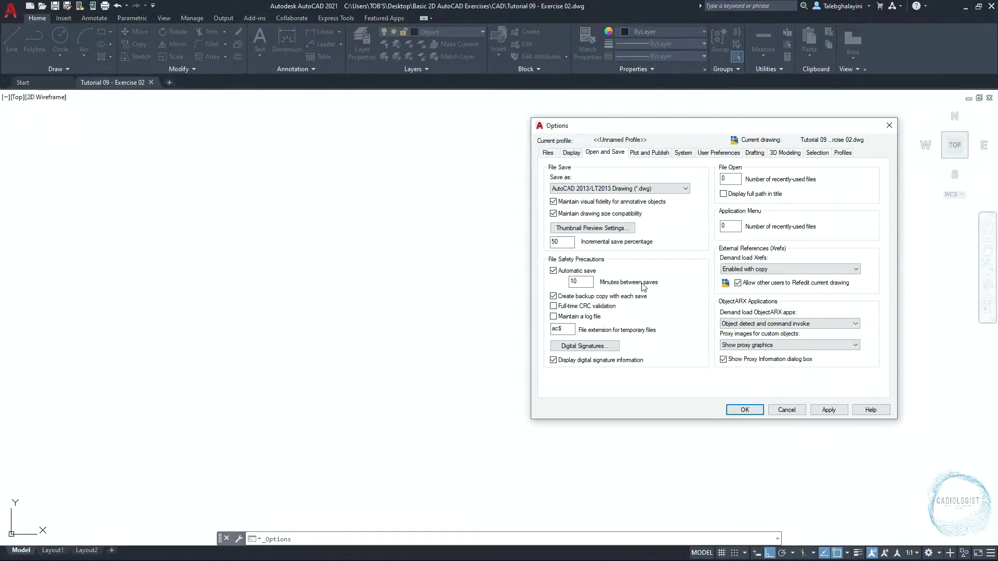
left_click(554, 272)
left_click(554, 272)
double_click(576, 281)
left_click(734, 407)
key("ctrl+s")
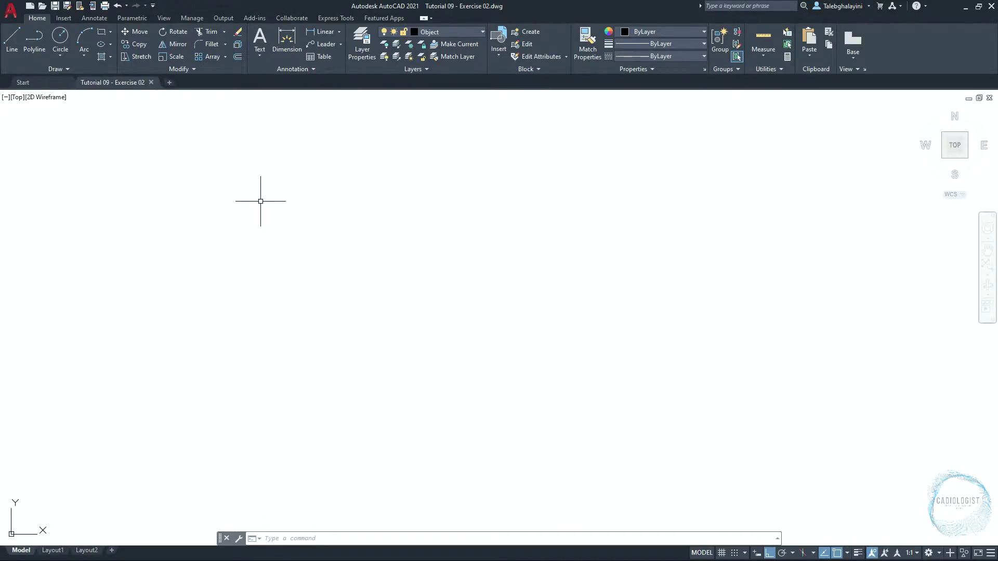
Draw a 60 by 80 rectangle with the REC command.
type("rec")
key("Return")
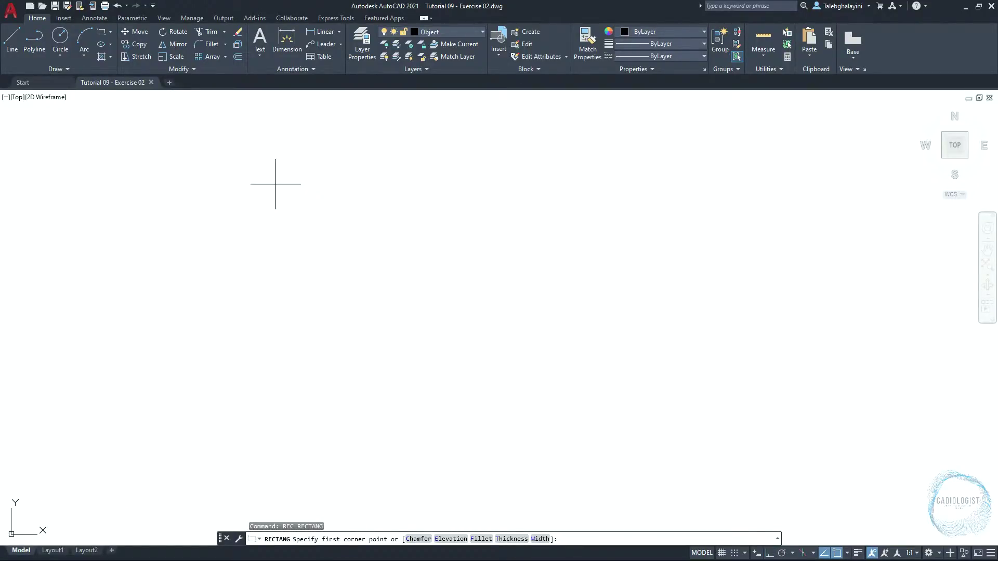
left_click(275, 184)
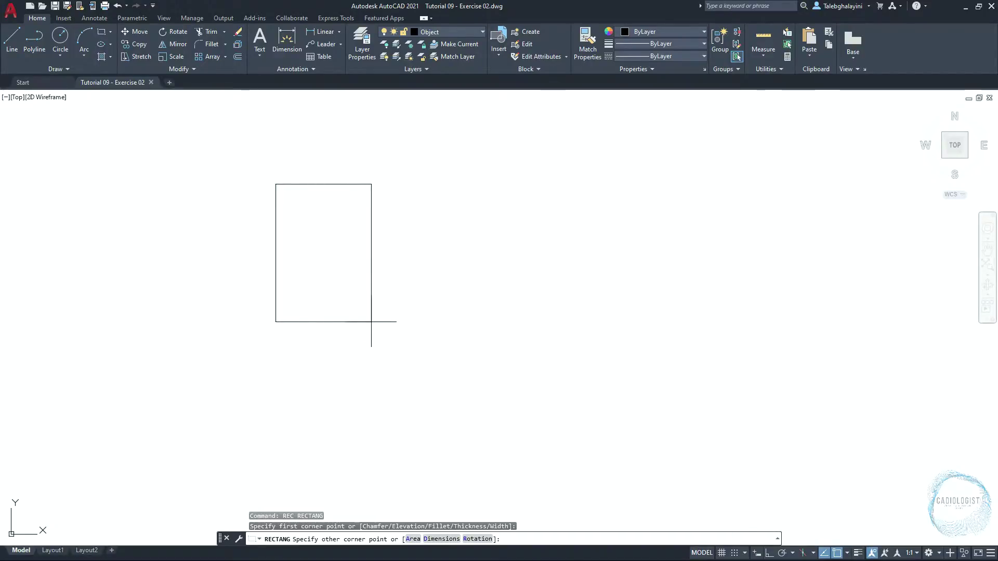
left_click(435, 540)
type("6")
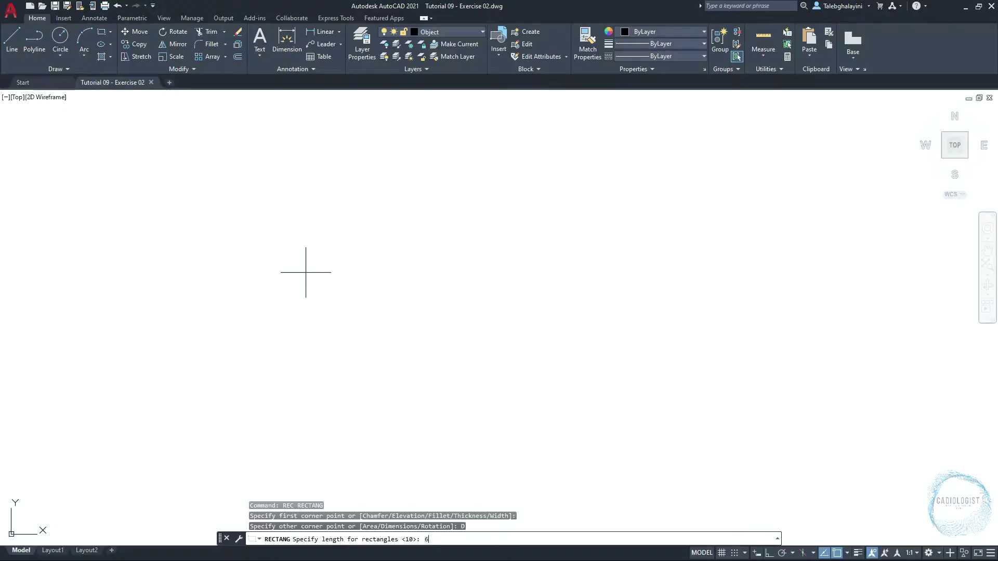
type("0")
key("Return")
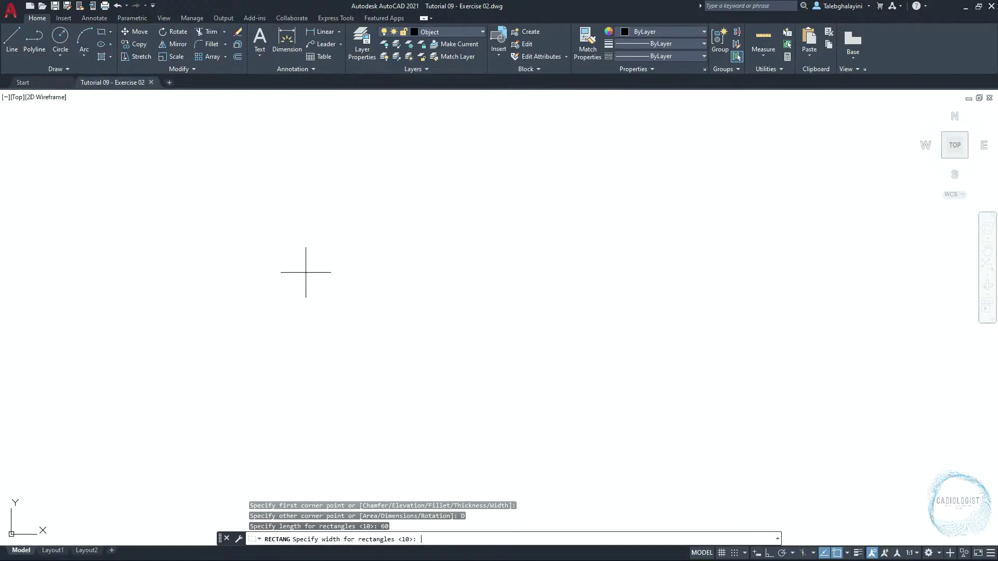
type("80")
key("Return")
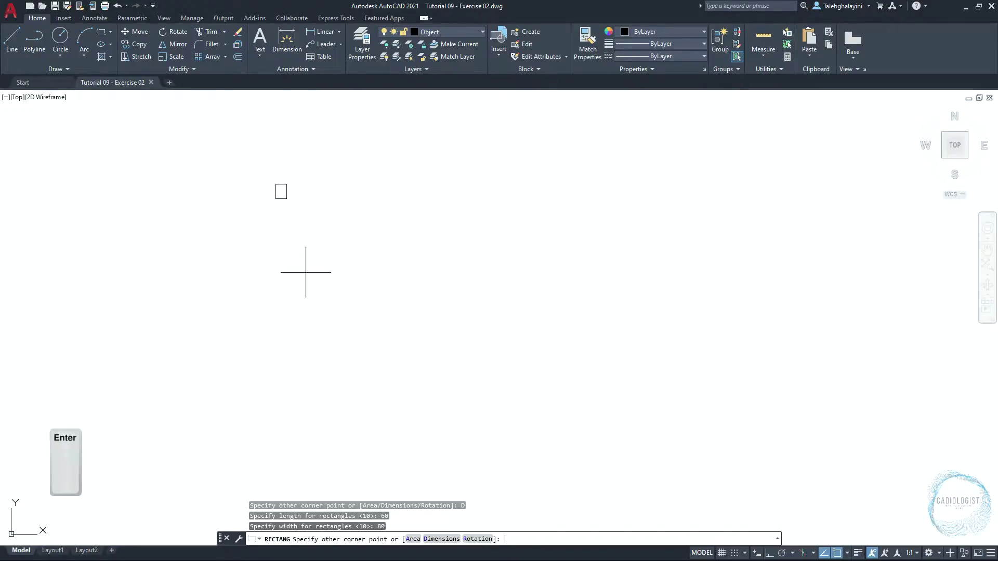
scroll(268, 186, "up", 5)
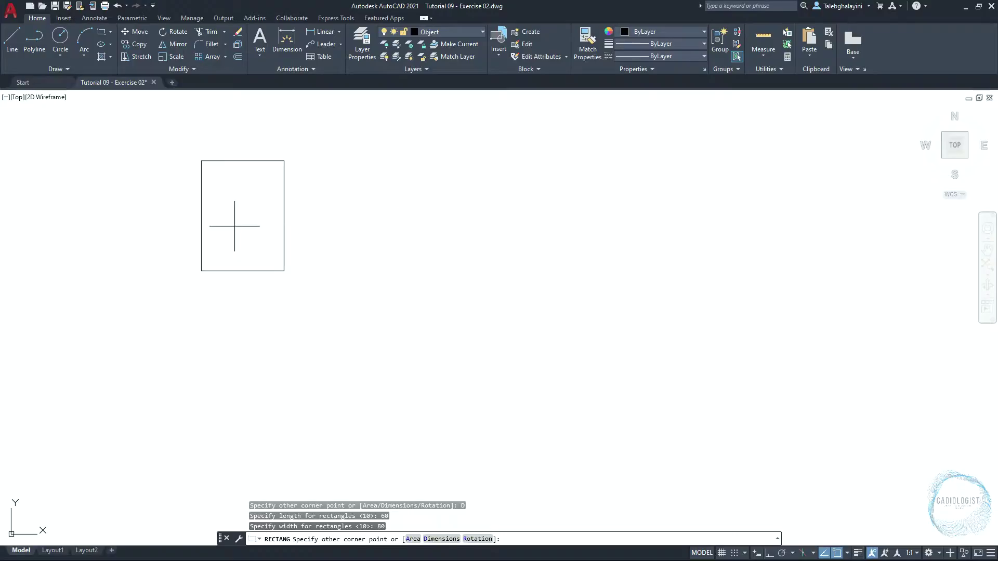
left_click(351, 246)
Draw a 100 by 50 rectangle from the first rectangle's top-right corner, extending right.
scroll(318, 170, "up", 2)
type("REC")
key("Return")
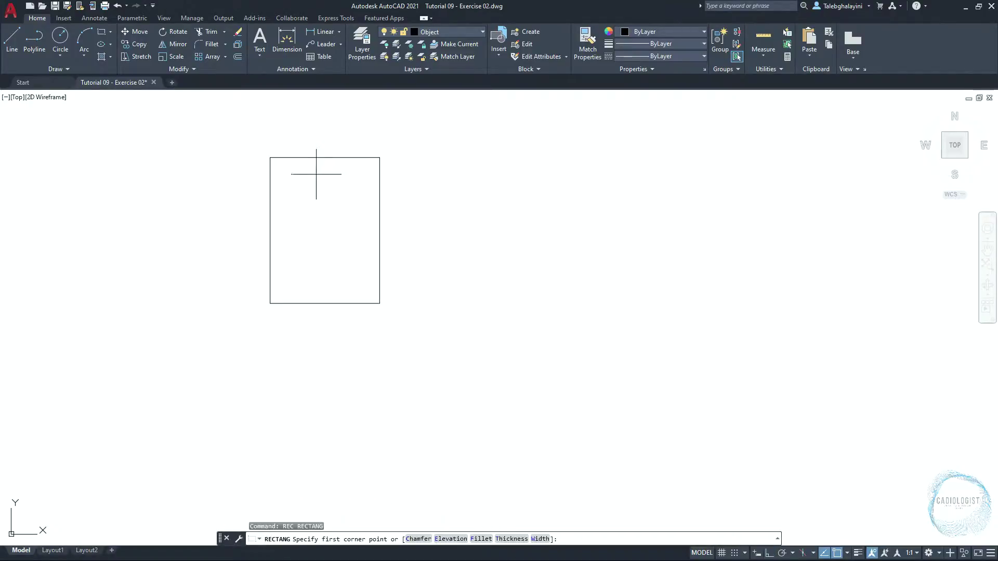
left_click(379, 157)
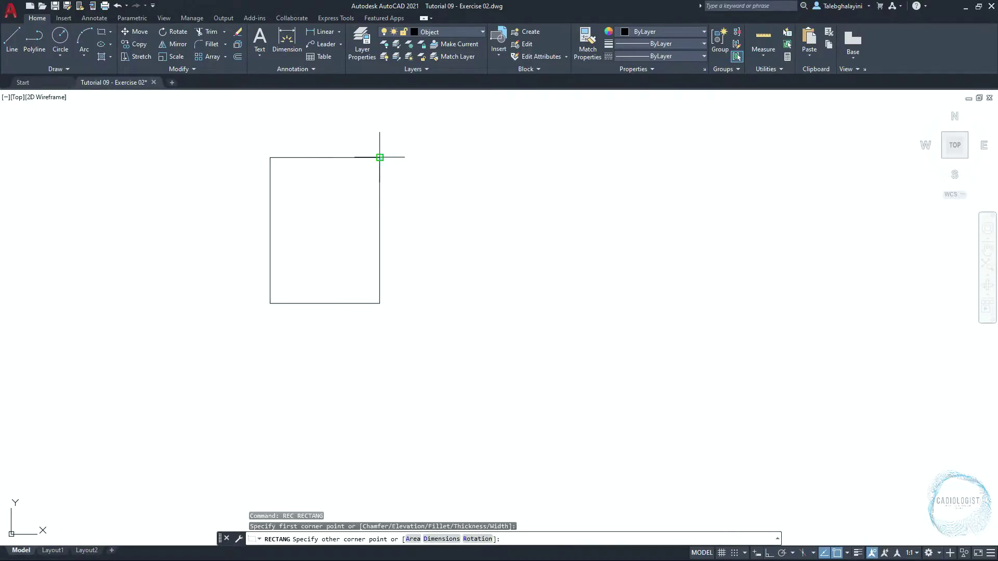
type("D")
key("Return")
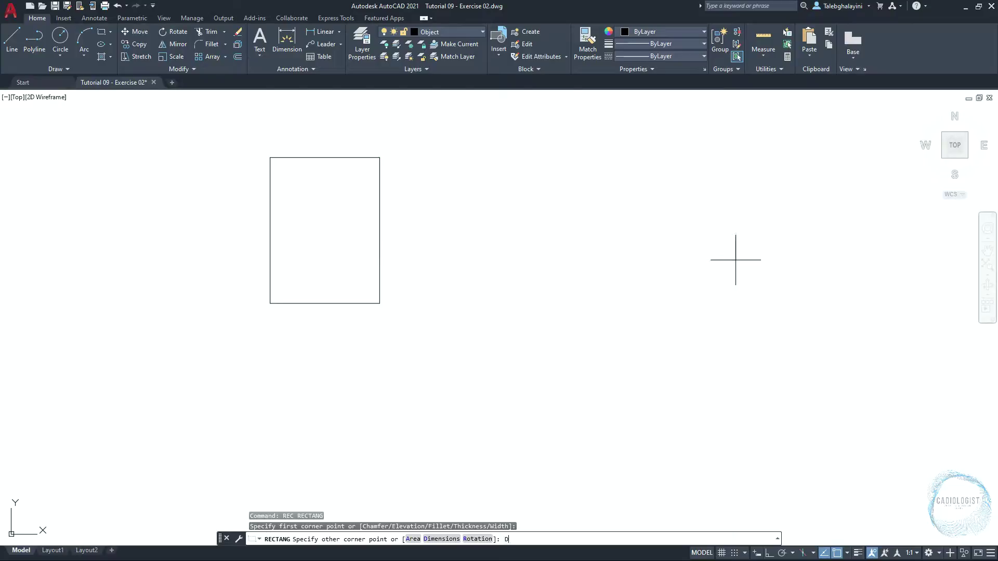
type("100")
key("Return")
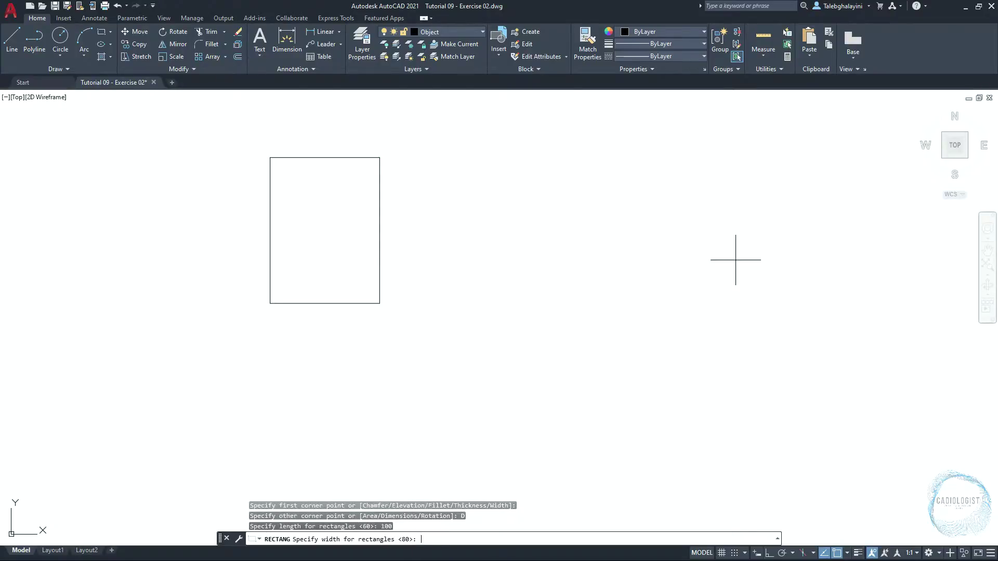
type("50")
key("Return")
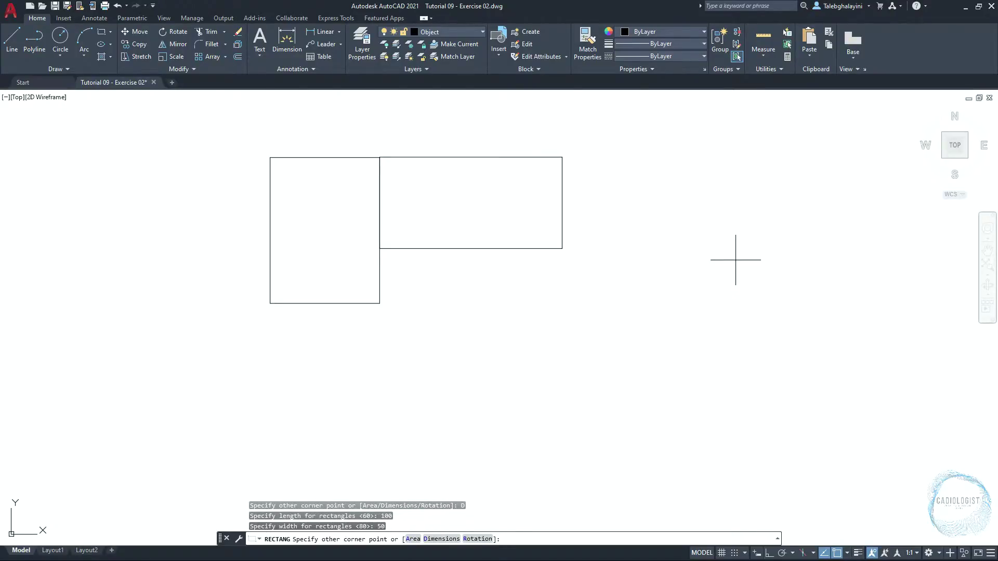
left_click(686, 309)
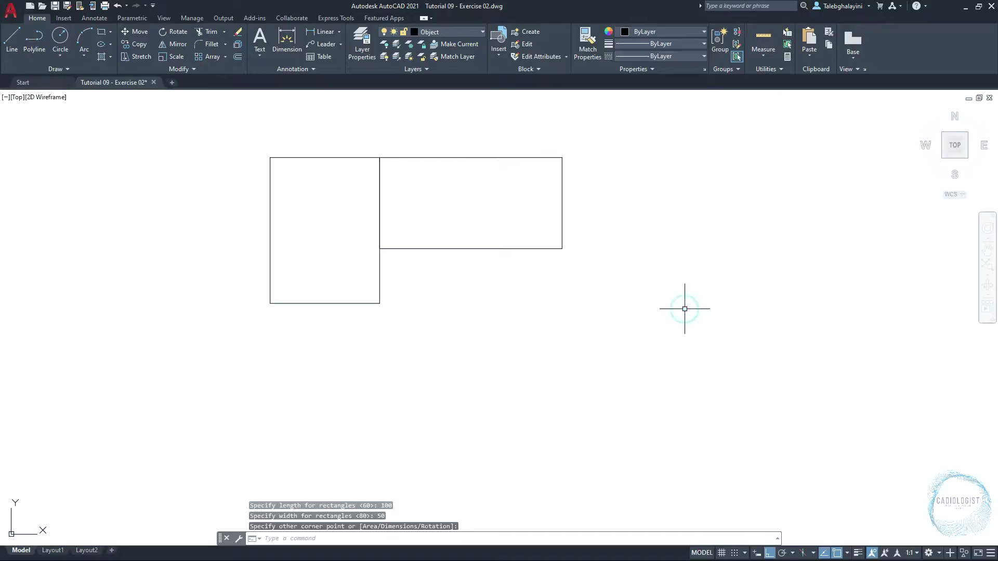
Move the 100 by 50 rectangle 15 units down.
left_click(589, 235)
left_click(525, 302)
type("m")
key("Return")
left_click(639, 319)
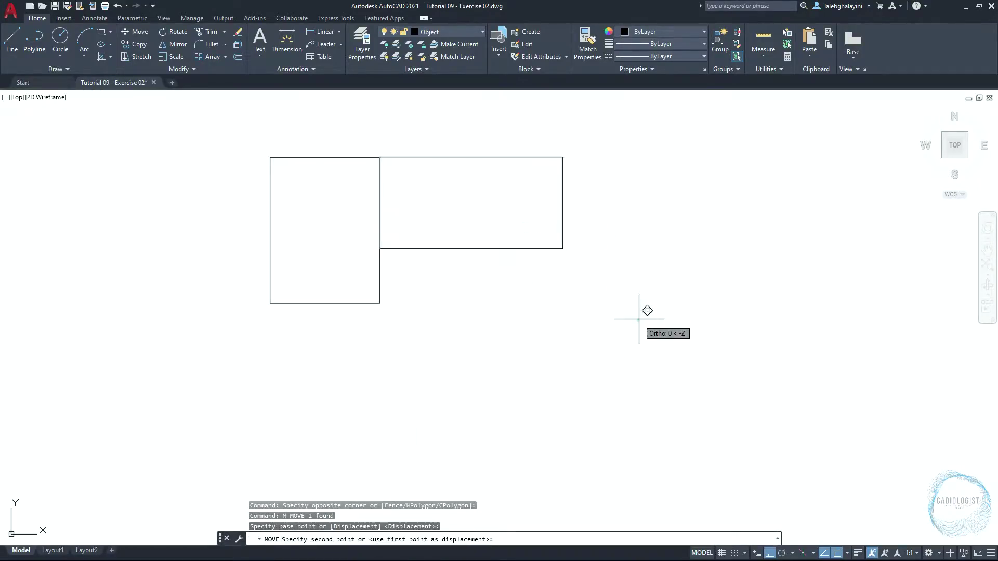
type("15")
key("Return")
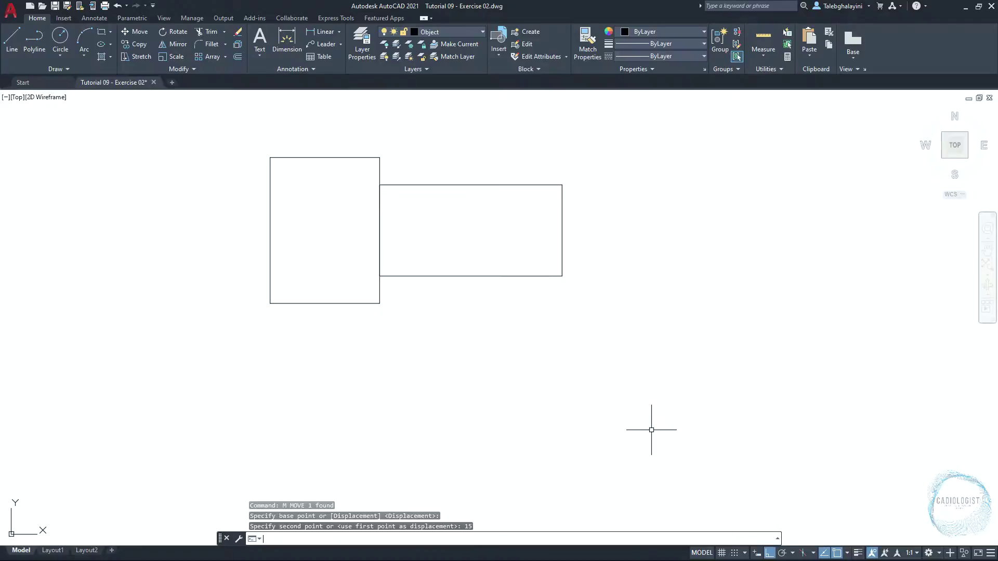
Trim away the overlapping inner edges between the two rectangles.
scroll(287, 203, "up", 2)
left_click(222, 108)
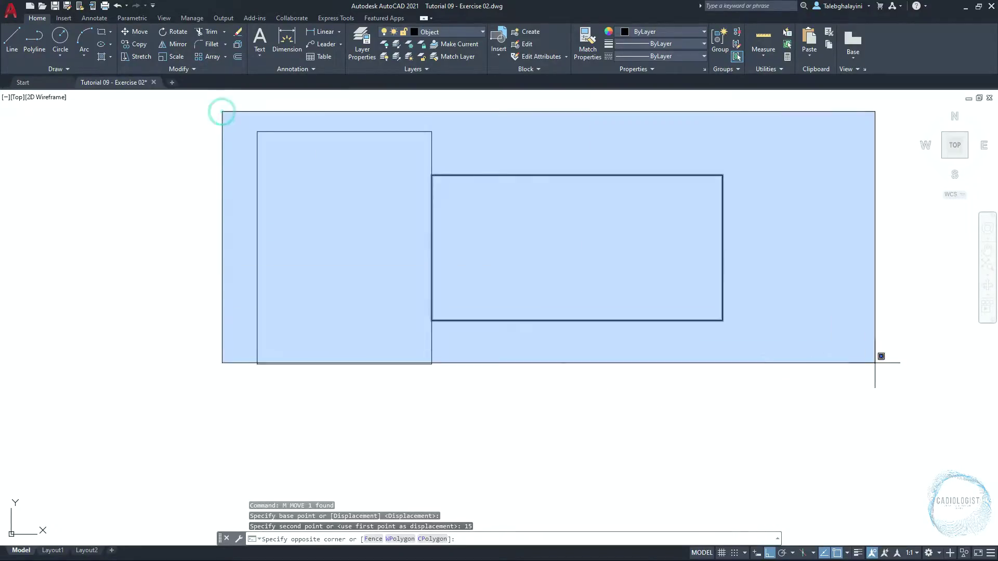
left_click(801, 422)
type("tr")
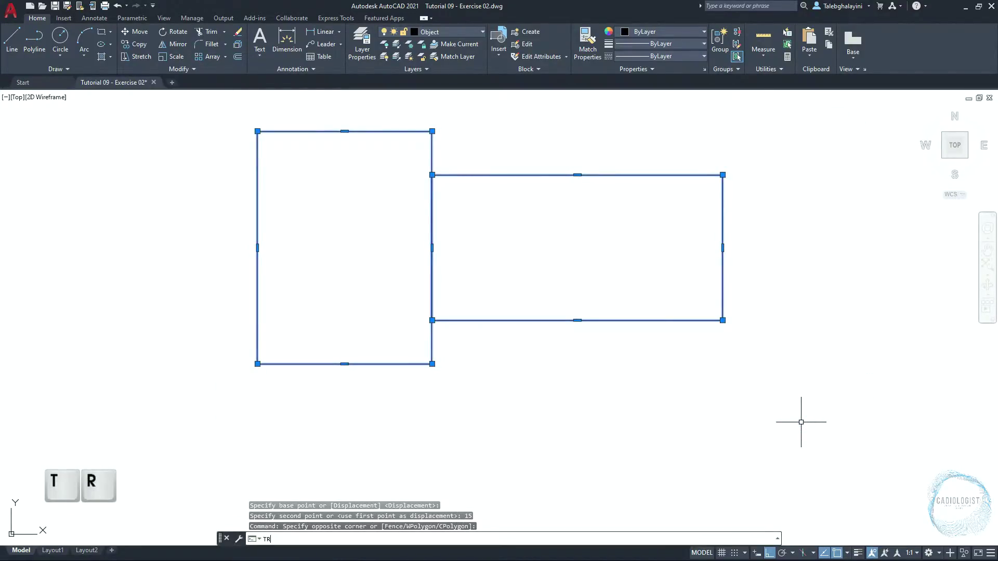
key("Return")
left_click(493, 219)
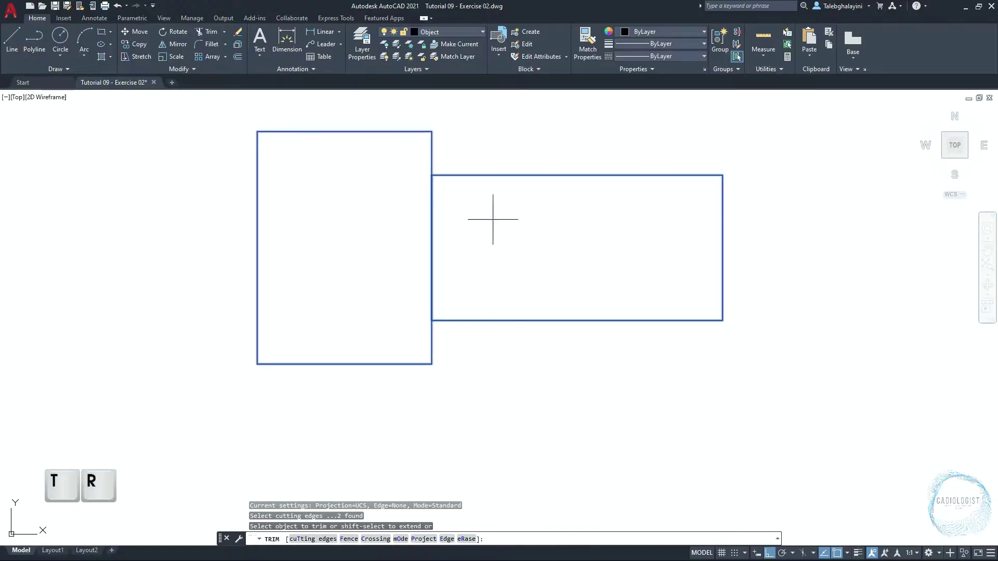
left_click(373, 270)
key("space")
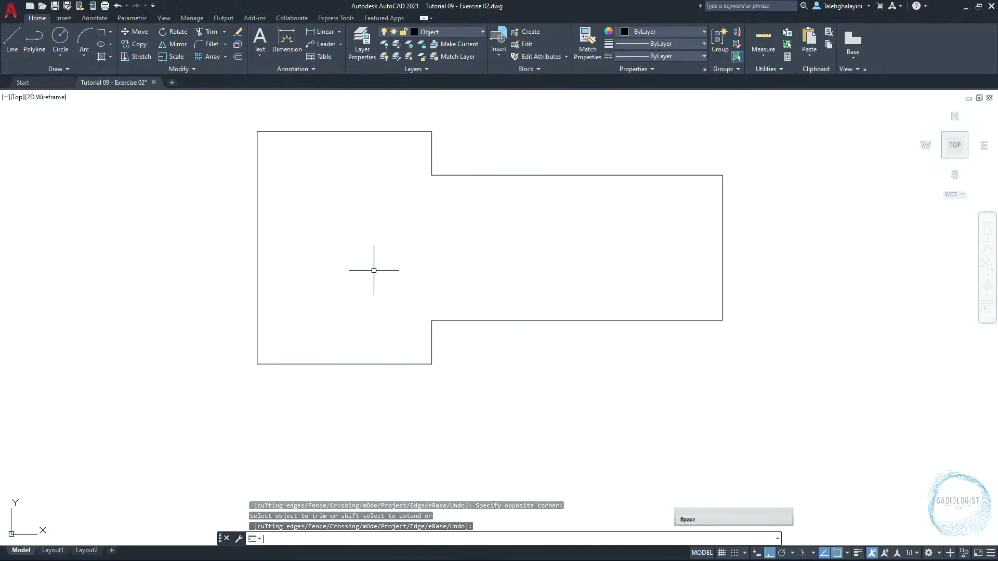
Join the stepped outline into one polyline.
left_click(235, 116)
left_click(768, 423)
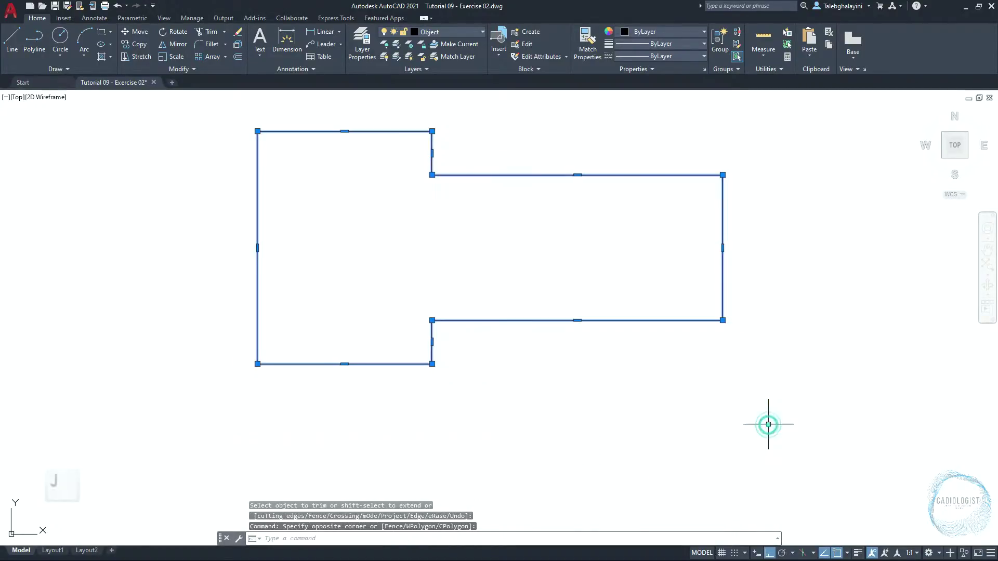
type("j")
key("space")
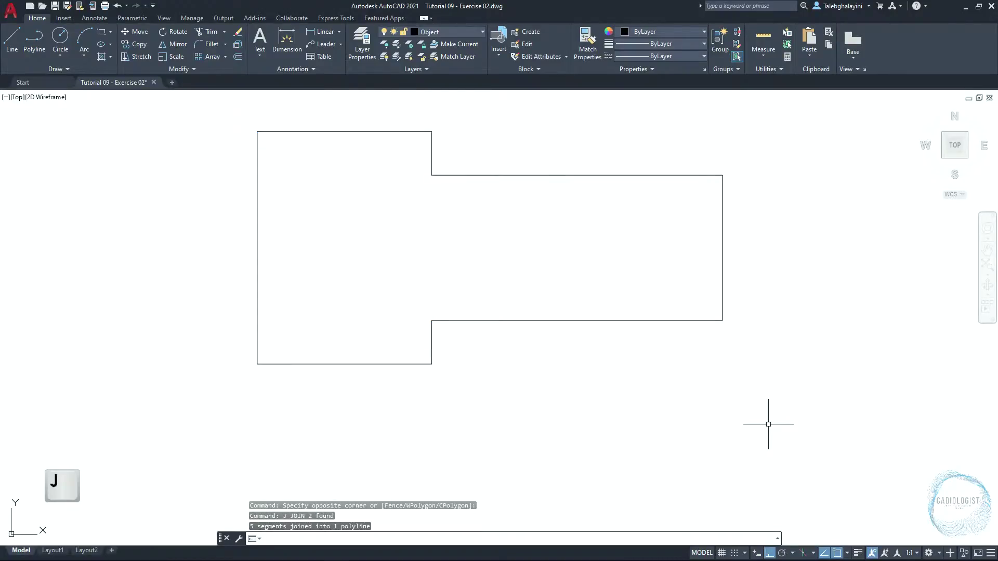
middle_click_drag(595, 402, 627, 460)
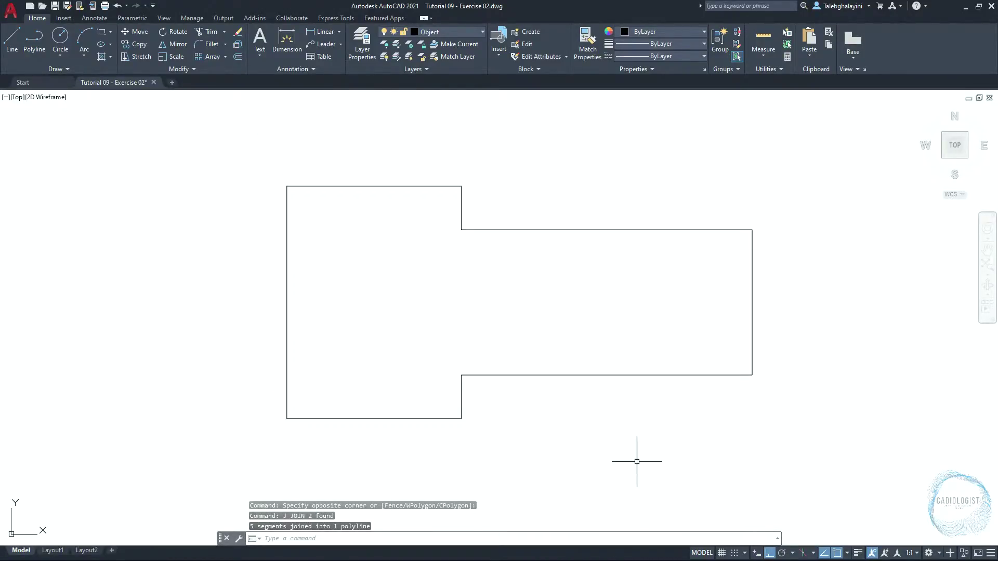
Set up the Chamfer tool with both distances 5 in Multiple mode.
left_click(225, 44)
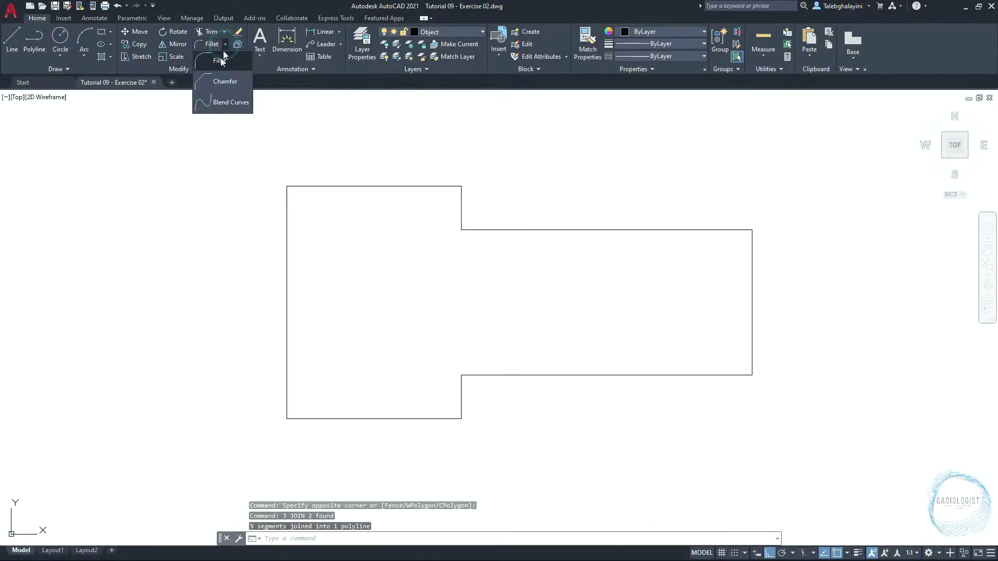
left_click(215, 86)
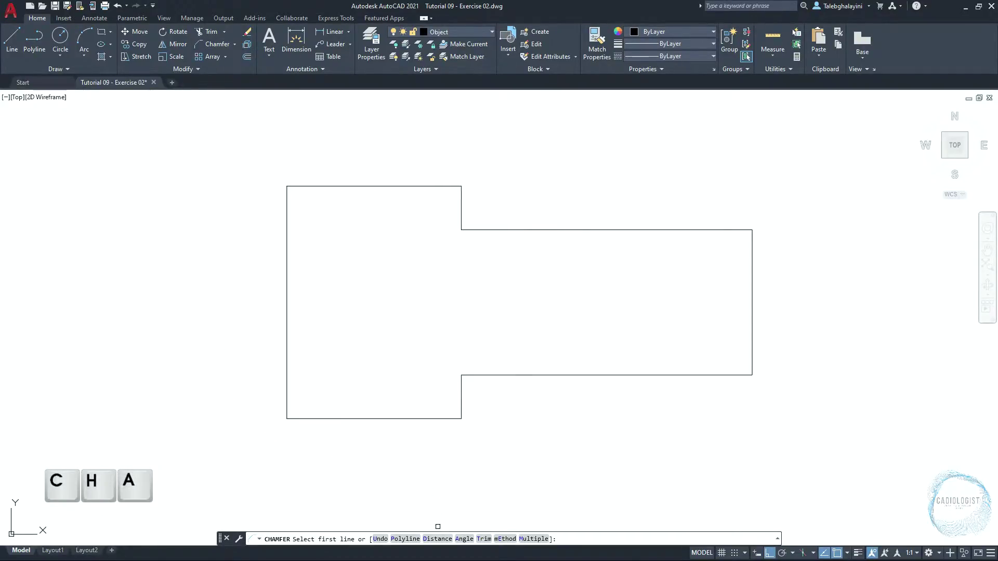
left_click(437, 538)
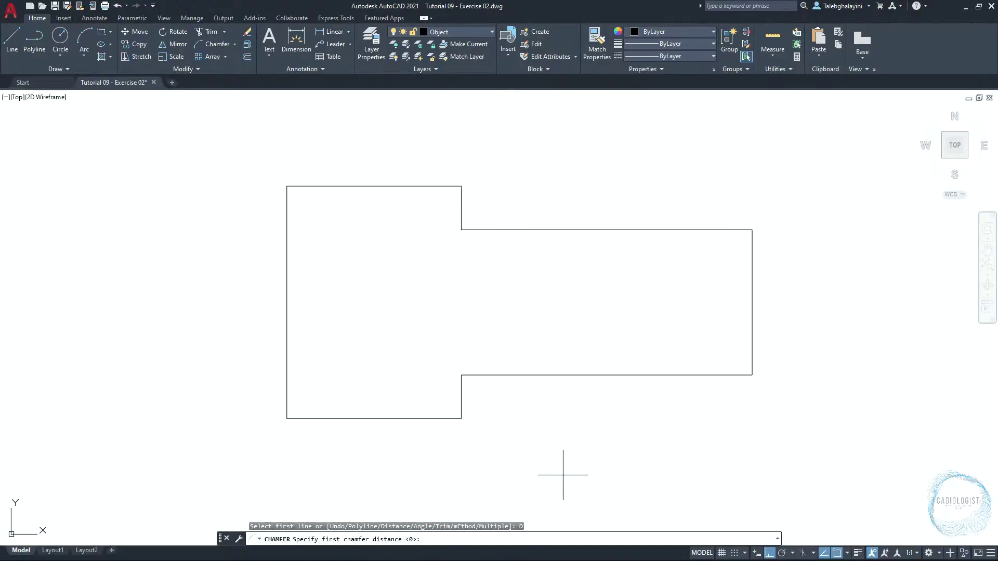
type("5")
key("Return")
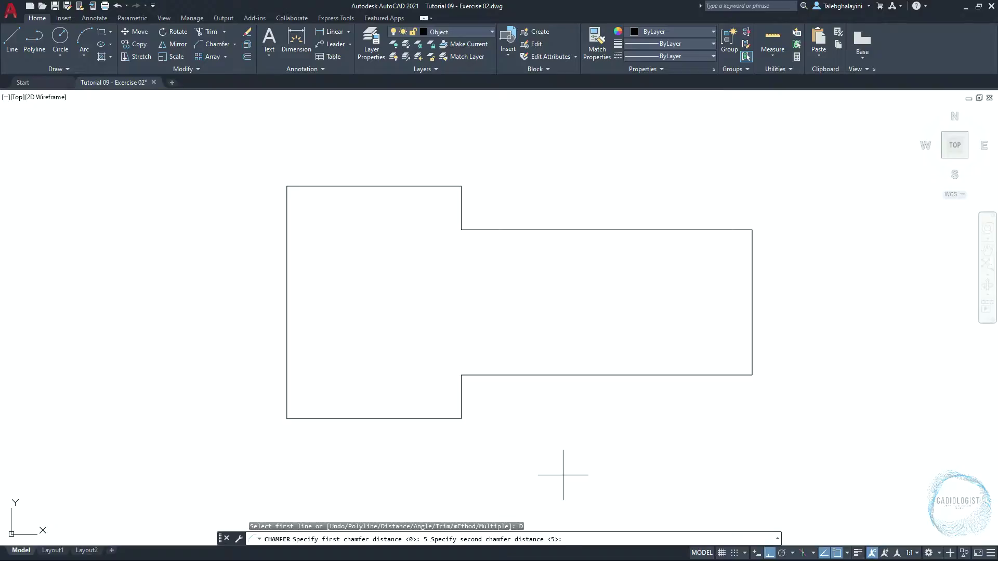
key("Return")
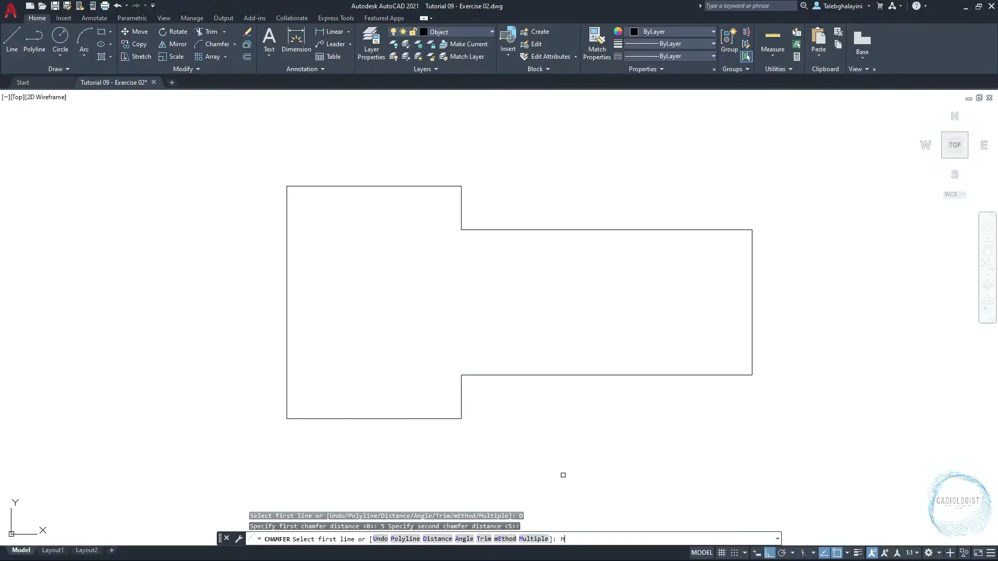
type("M")
key("Return")
Chamfer the lower-left, upper-left and both inner step corners of the outline.
left_click(289, 419)
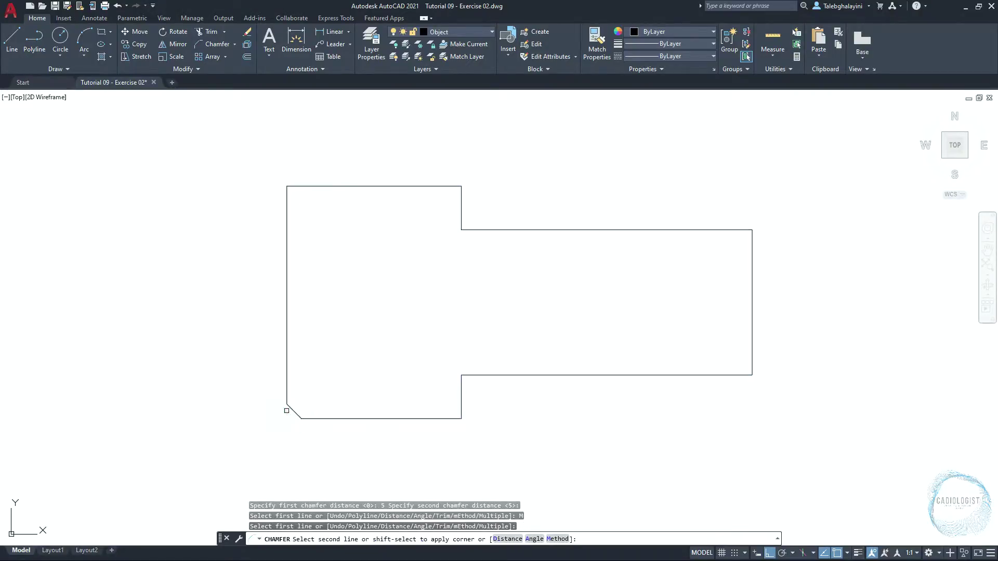
left_click(287, 410)
left_click(287, 195)
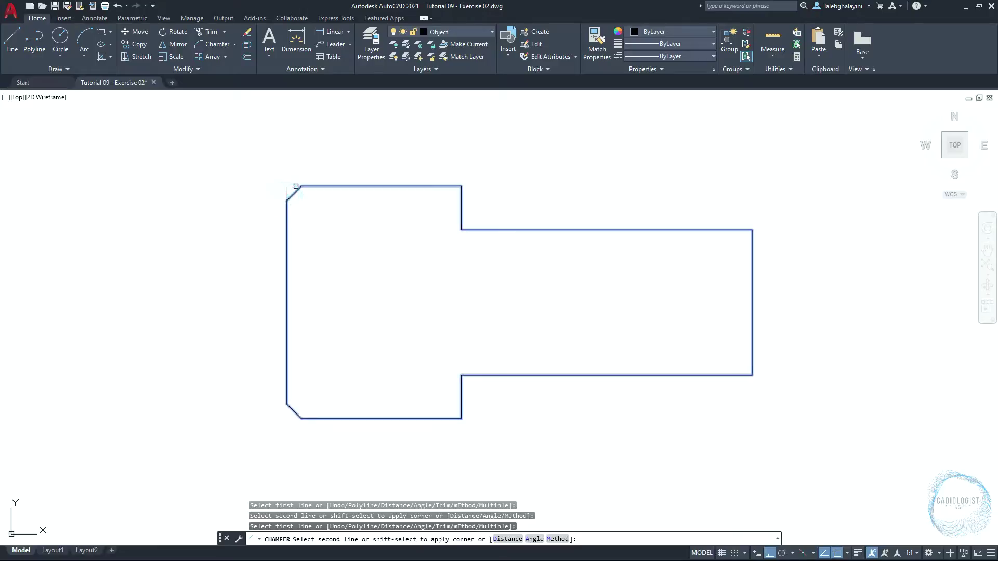
left_click(294, 186)
left_click(461, 218)
left_click(467, 229)
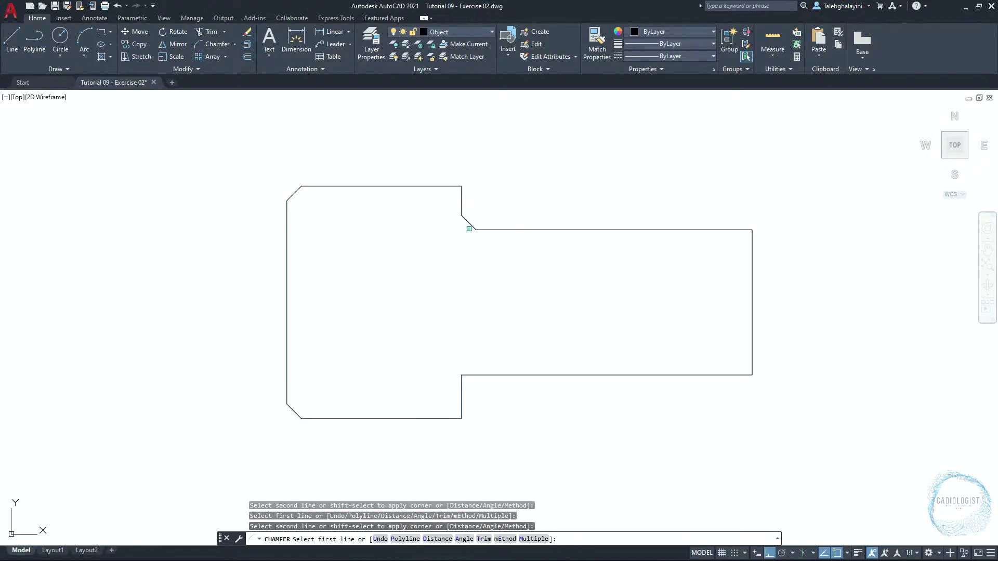
left_click(475, 376)
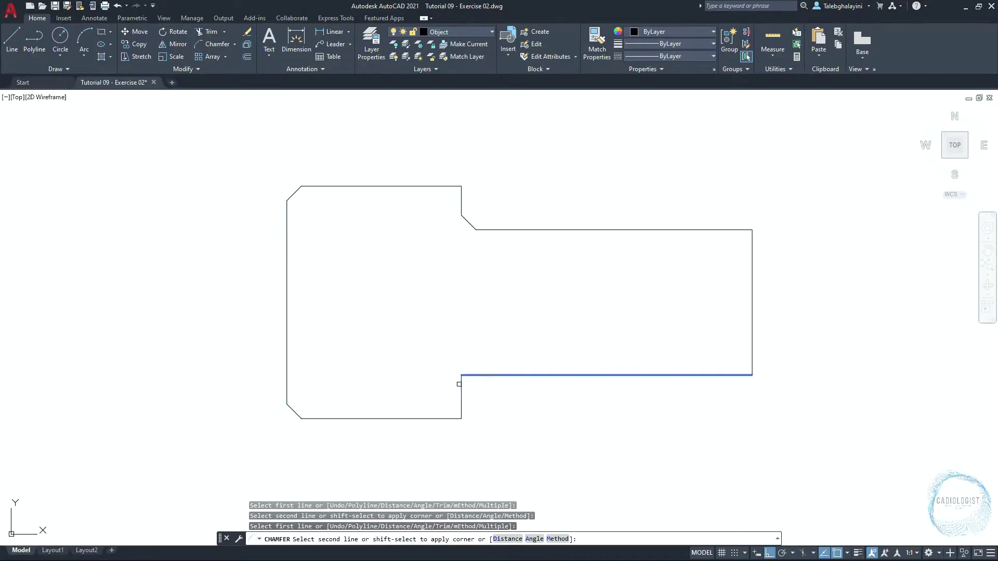
left_click(460, 384)
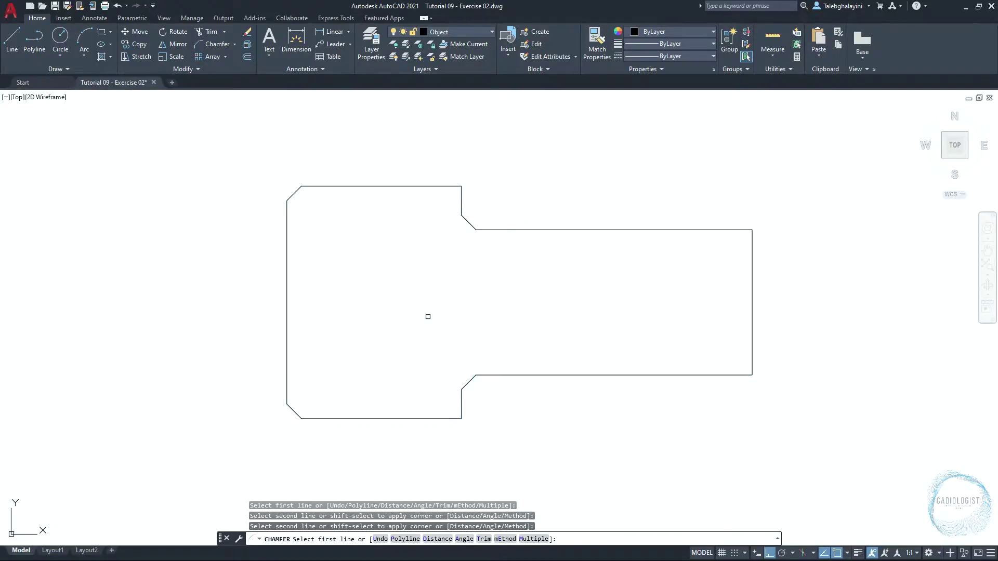
key("Return")
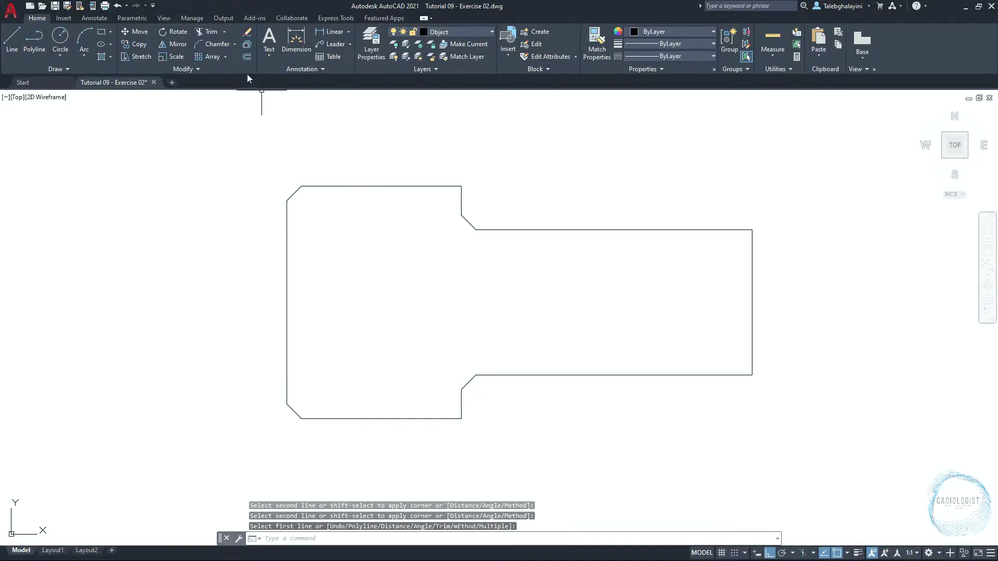
key("Escape")
left_click(235, 44)
Set up the Fillet tool with radius 10 in Multiple mode.
left_click(229, 60)
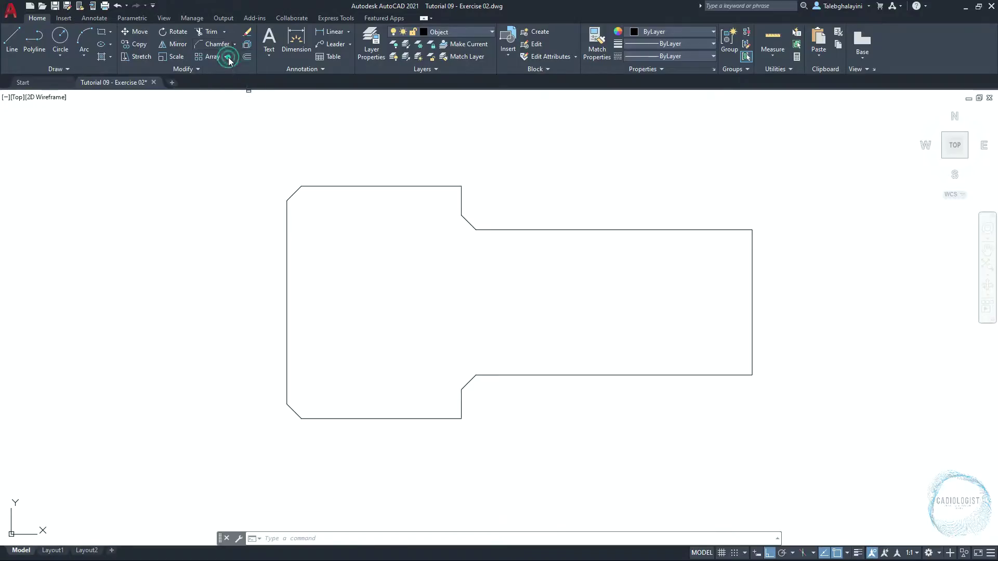
type("r")
key("Return")
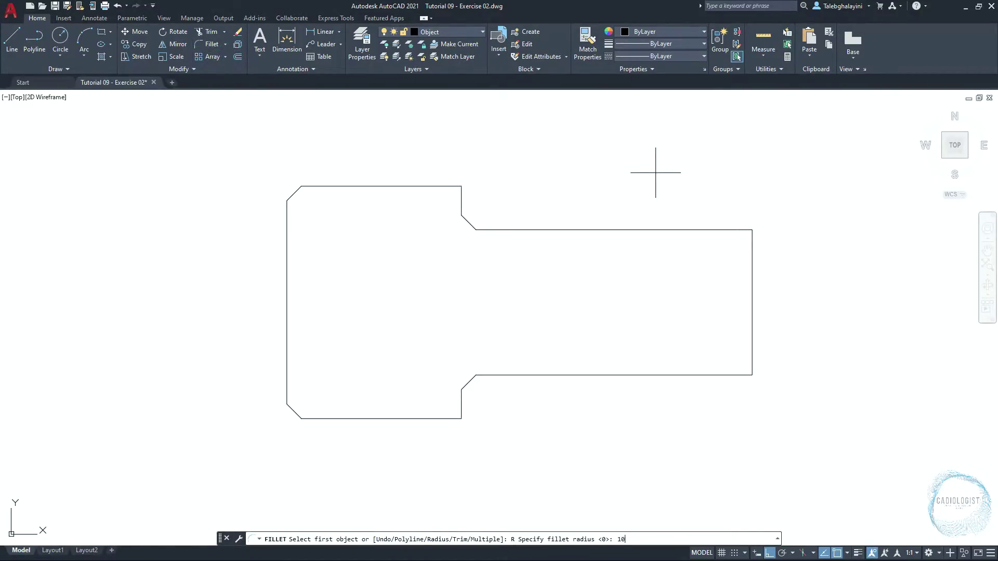
type("10")
key("Return")
type("M")
key("Return")
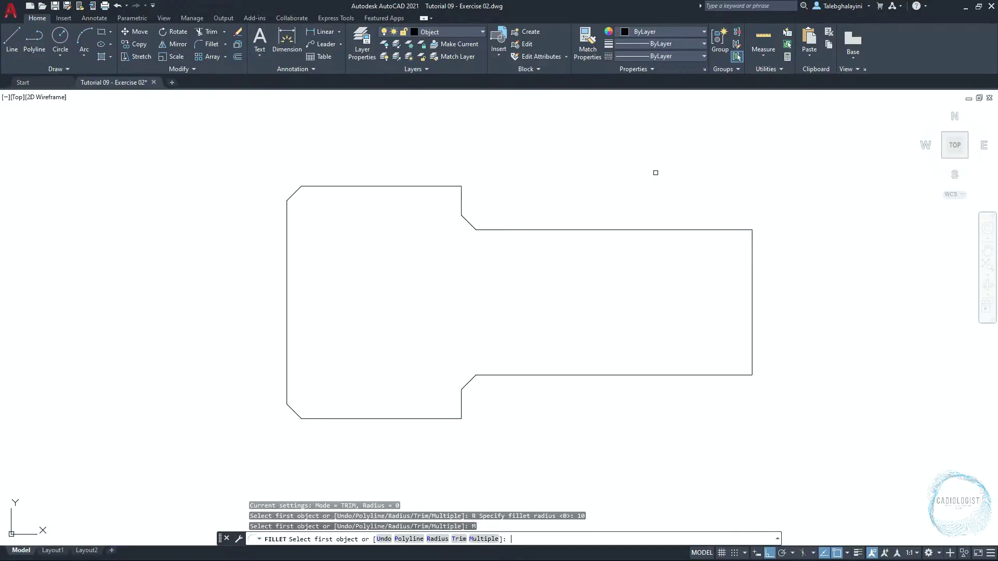
Fillet the top-right and bottom-right corners of the wide section.
left_click(735, 230)
left_click(752, 244)
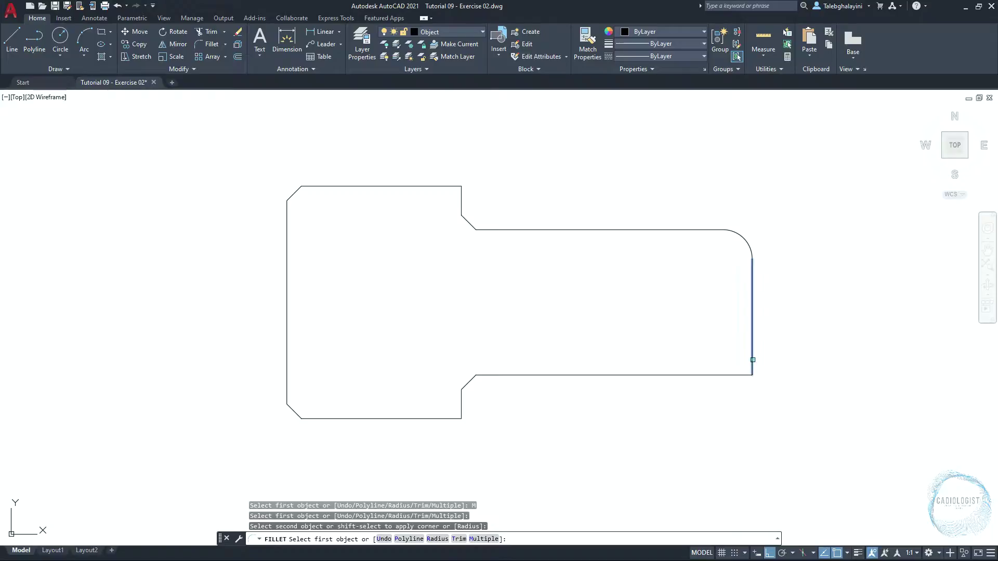
left_click(751, 364)
left_click(737, 376)
left_click(737, 377)
key("Escape")
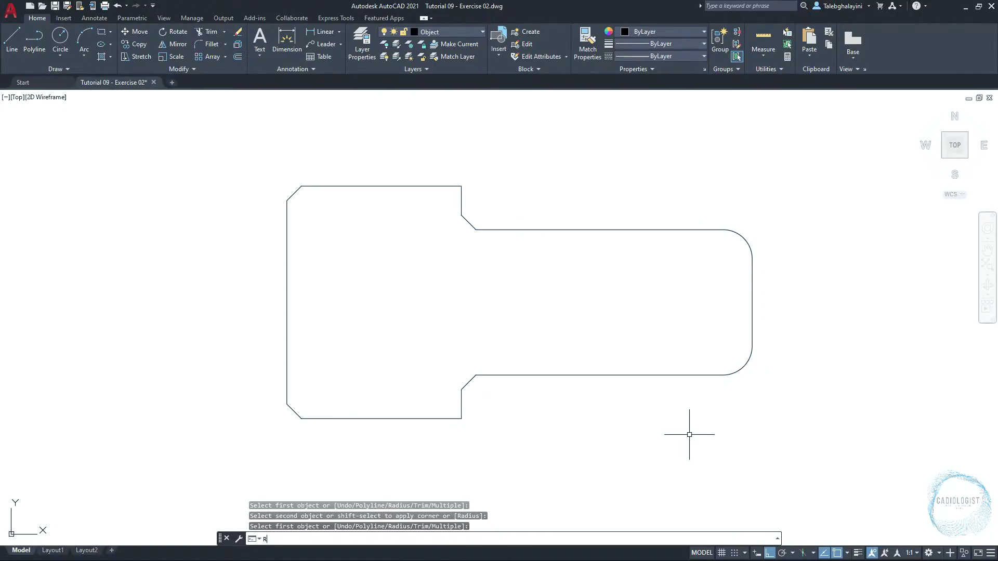
type("REC")
key("Return")
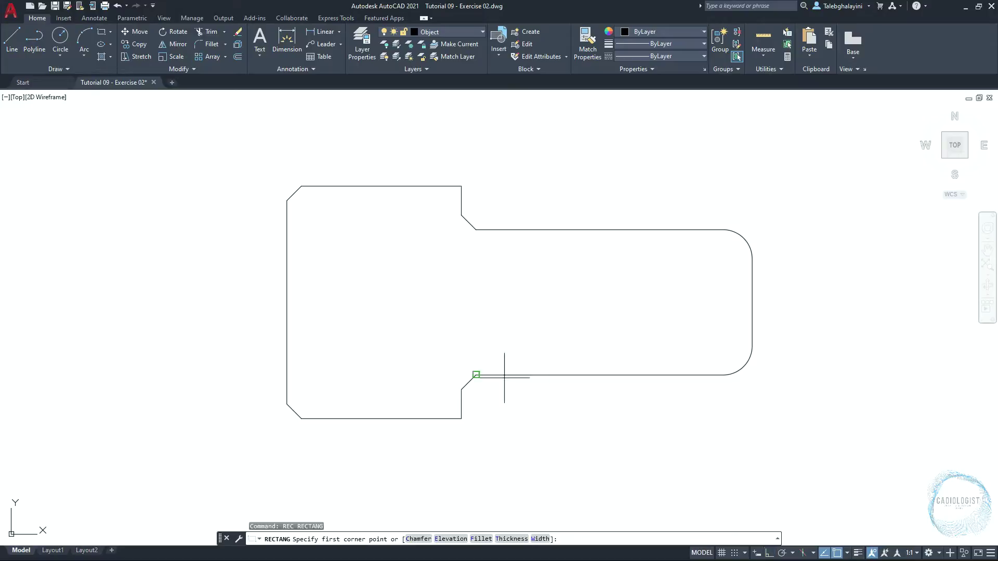
Draw a 40 by 20 rectangle from the plate's top-left edge.
left_click(287, 200)
type("D")
key("Return")
type("40")
key("Return")
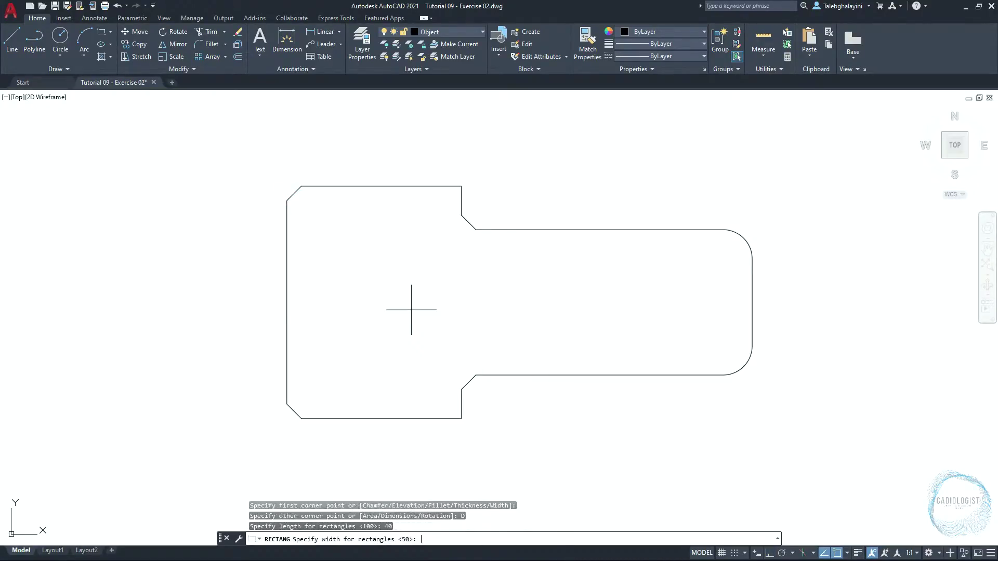
type("20")
key("Return")
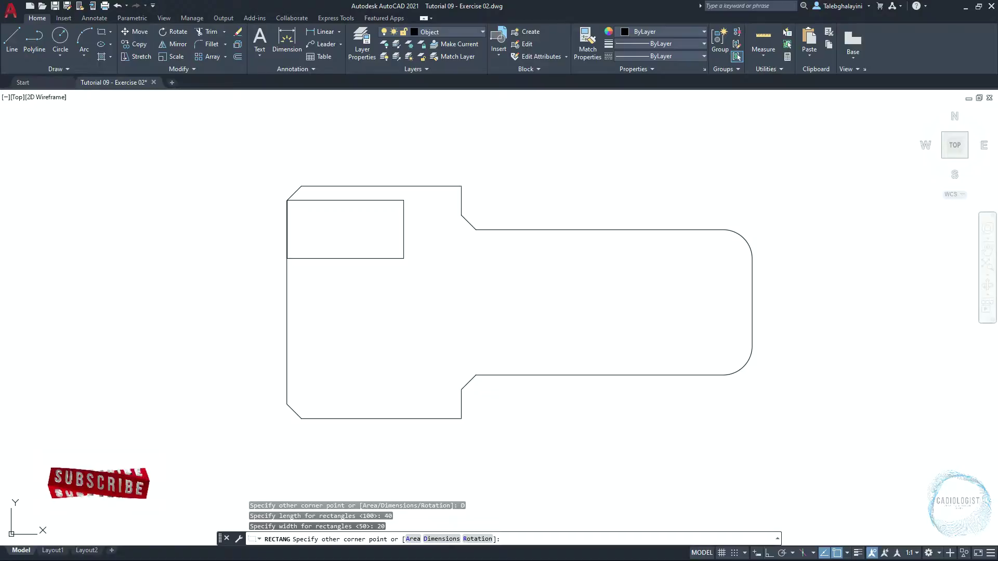
left_click(414, 252)
Move the rectangle 5 units down and then 10 units right.
left_click(363, 251)
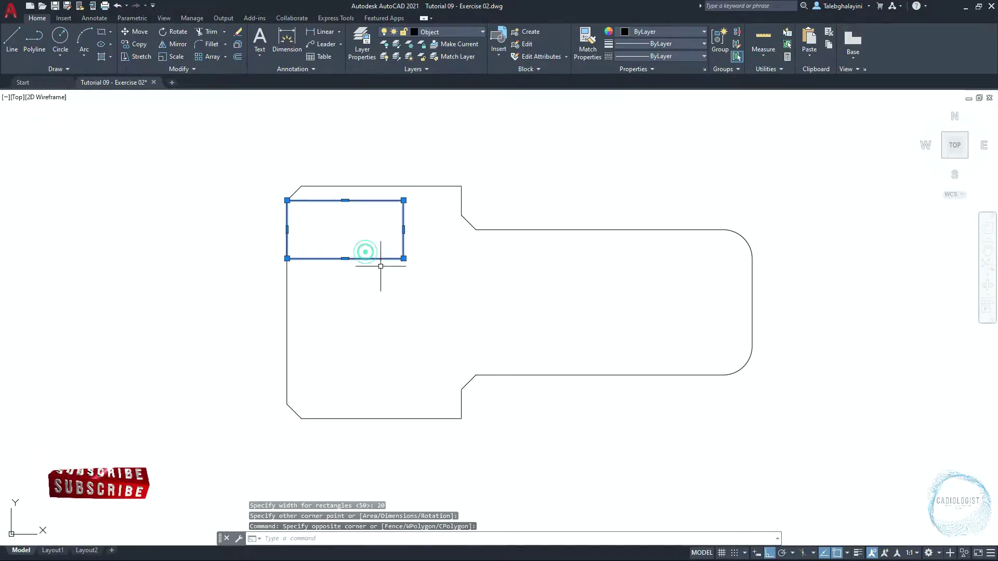
type("m")
key("Return")
left_click(446, 294)
type("5")
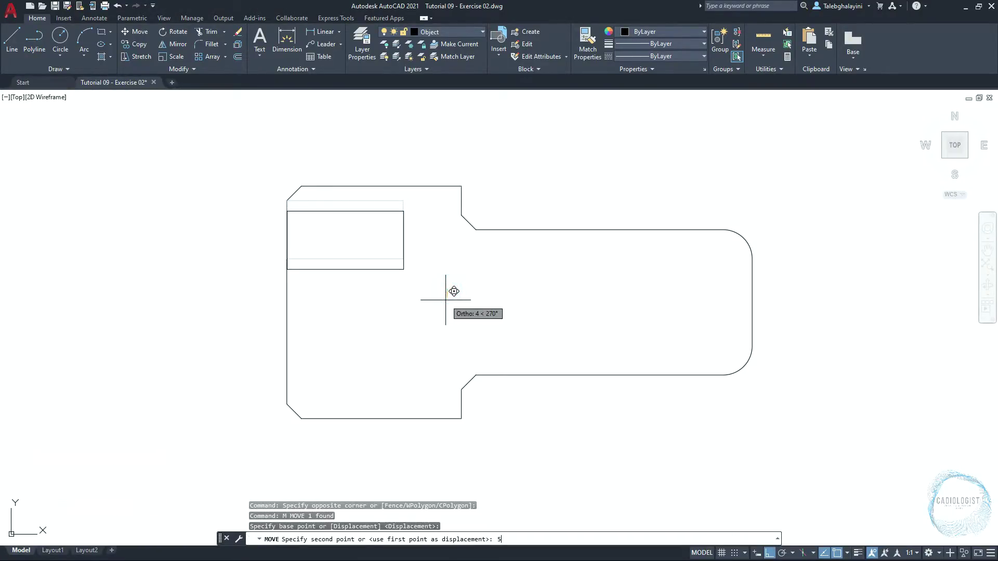
key("Return")
left_click(430, 252)
left_click(346, 334)
type("m")
key("Return")
left_click(348, 335)
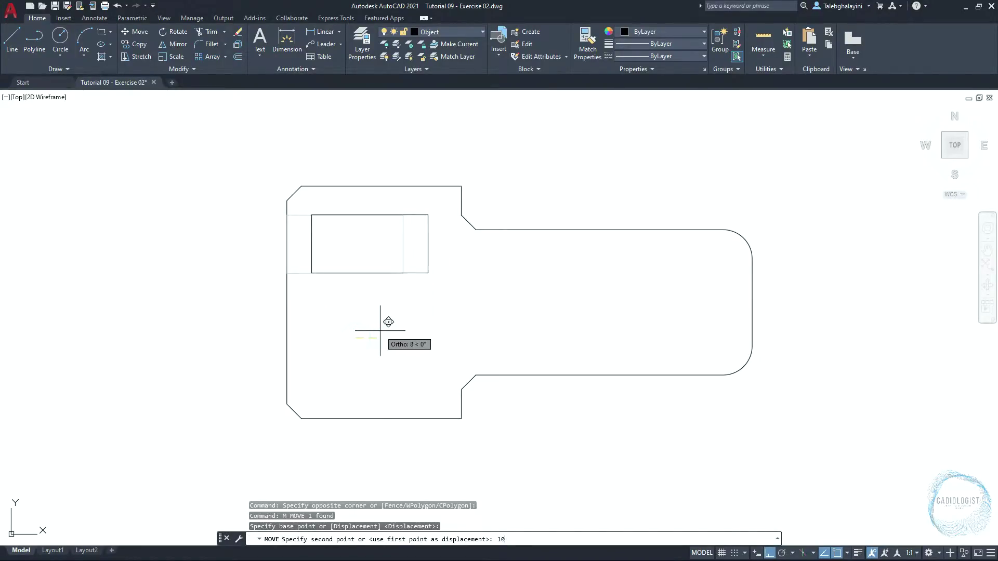
type("10")
key("Return")
Set up CHAMFER with both distances 2.5 in Multiple mode.
type("CHA")
key("Return")
type("d")
key("Return")
type("2.5")
key("Return")
type("2.5")
key("Return")
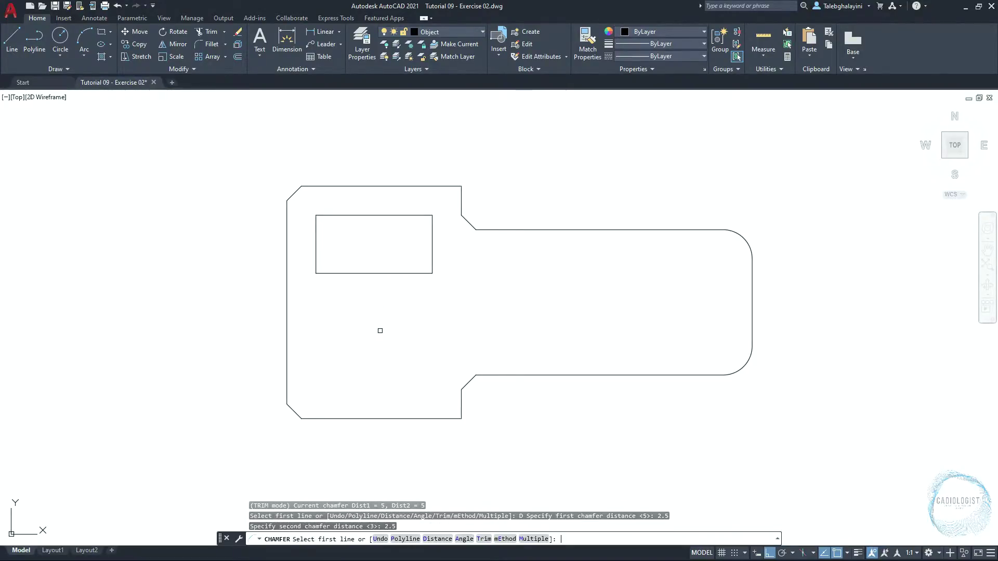
type("M")
key("Return")
Chamfer all four corners of the rectangle, then select the finished cutout.
left_click(330, 216)
left_click(315, 228)
left_click(315, 259)
left_click(323, 272)
left_click(416, 273)
left_click(431, 260)
left_click(432, 226)
left_click(420, 217)
key("Return")
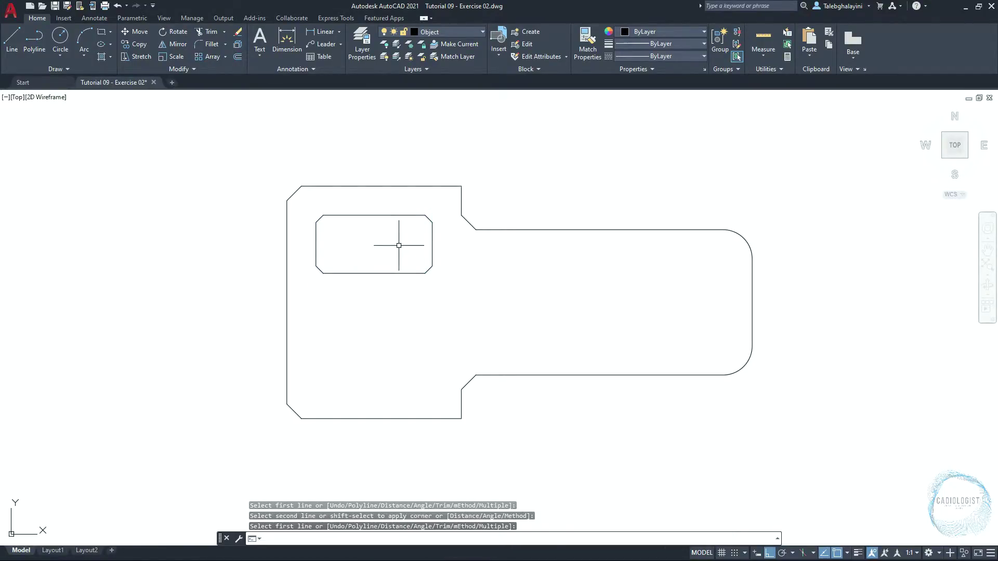
left_click(399, 245)
left_click(347, 312)
Mirror the cutout about a horizontal line through the left edge's midpoint, keeping the original.
type("MIR")
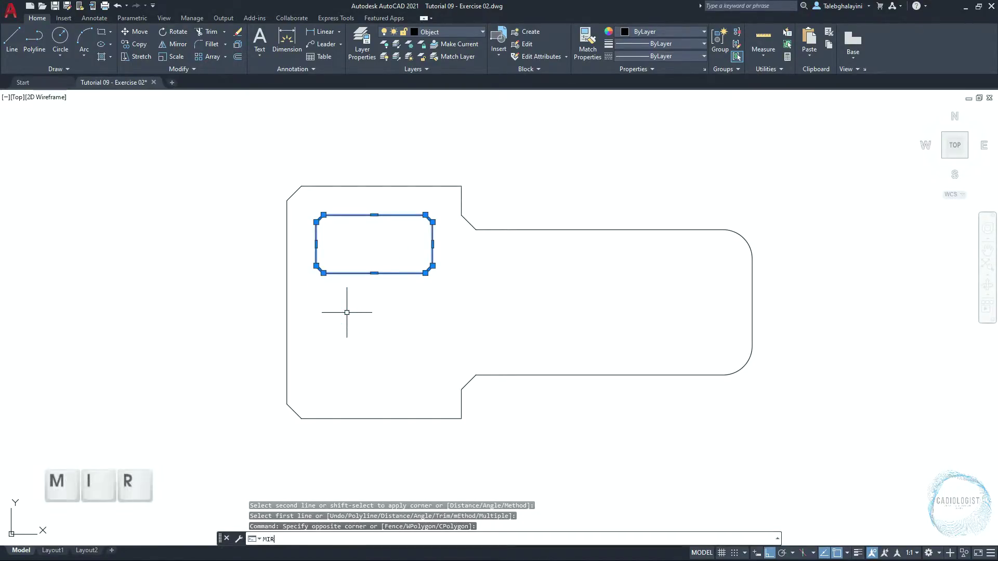
key("Return")
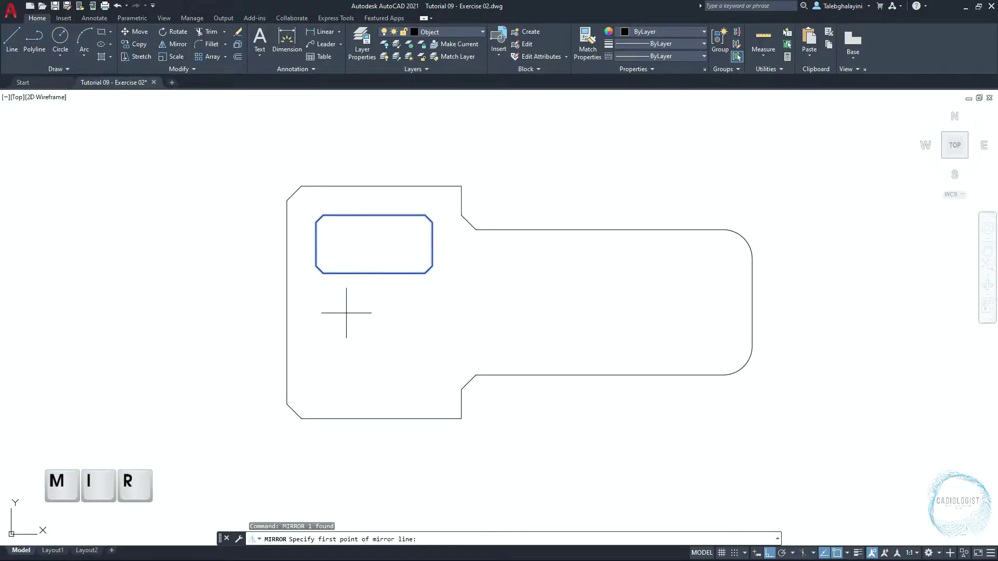
left_click(287, 302)
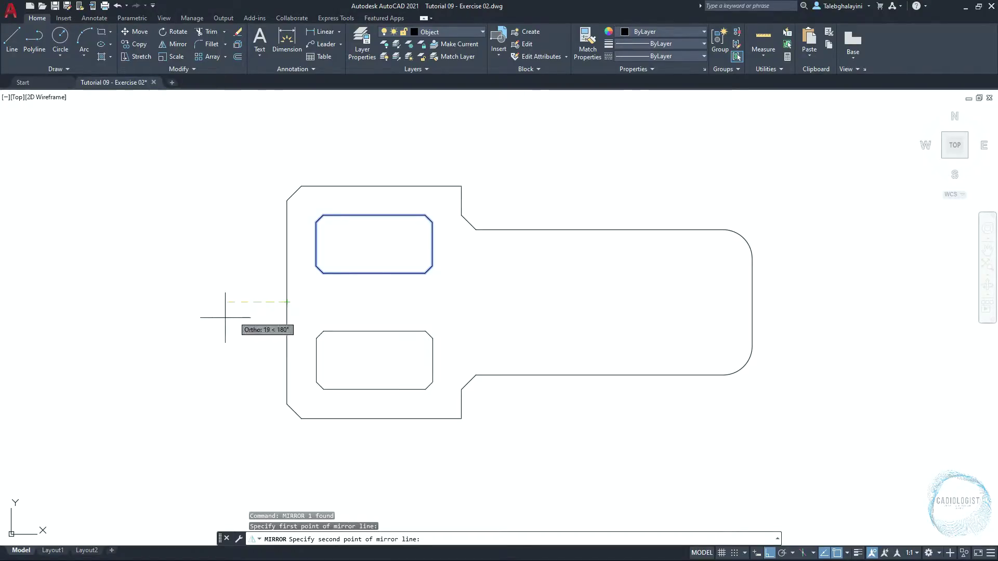
left_click(129, 311)
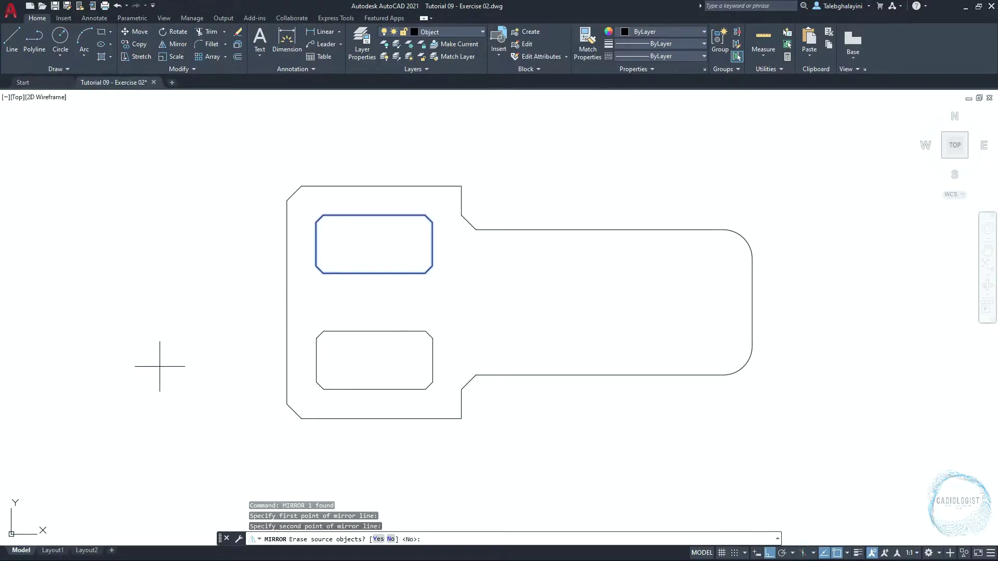
key("Return")
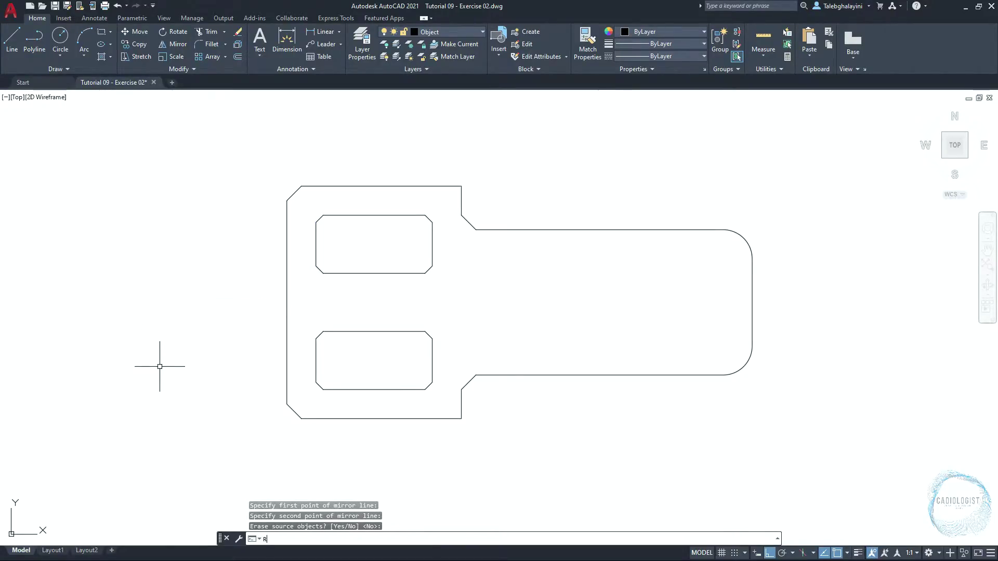
type("REC")
key("Return")
Draw a 90 by 10 rectangle below the plate.
left_click(506, 393)
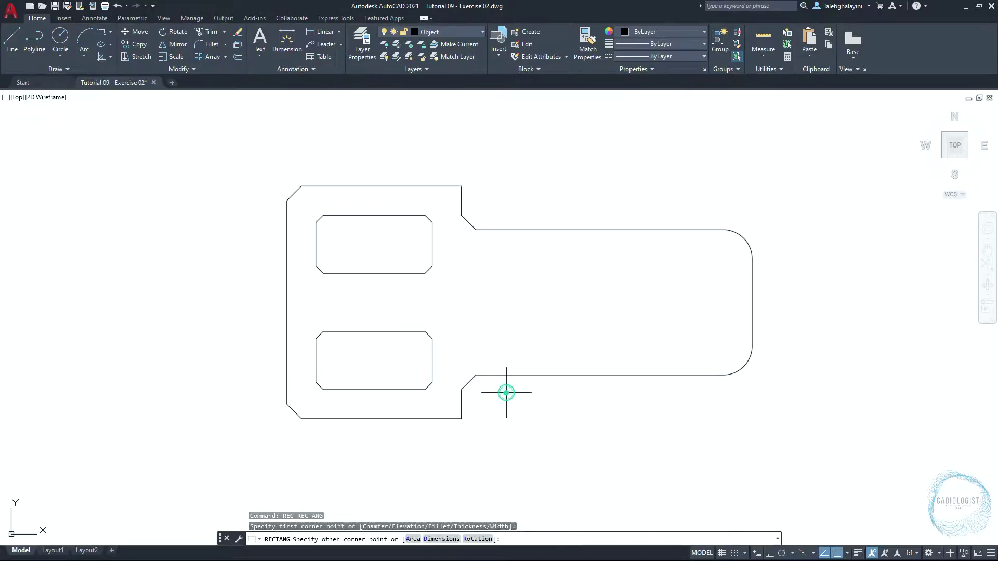
type("D")
key("Return")
type("90")
key("Return")
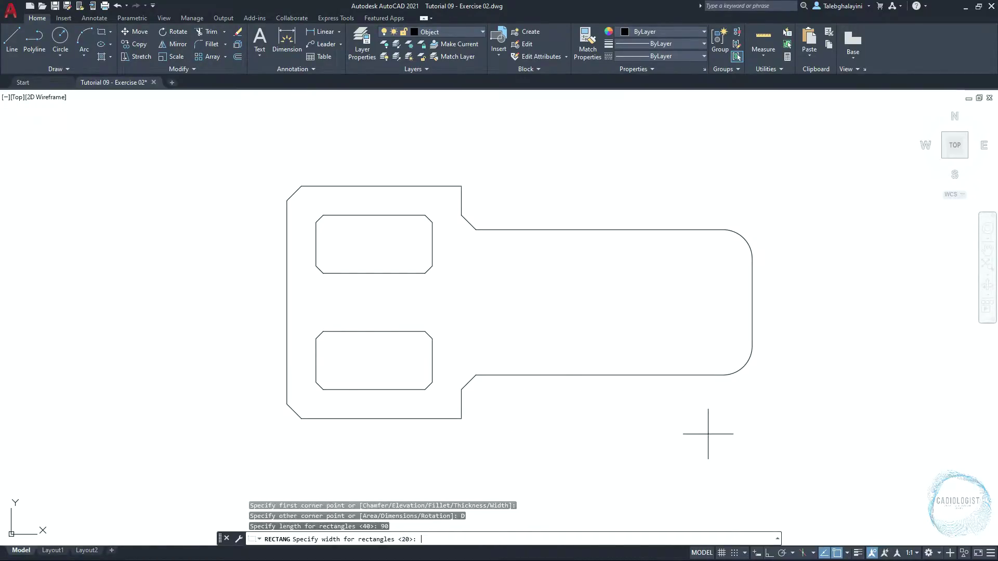
type("10")
key("Return")
left_click(699, 449)
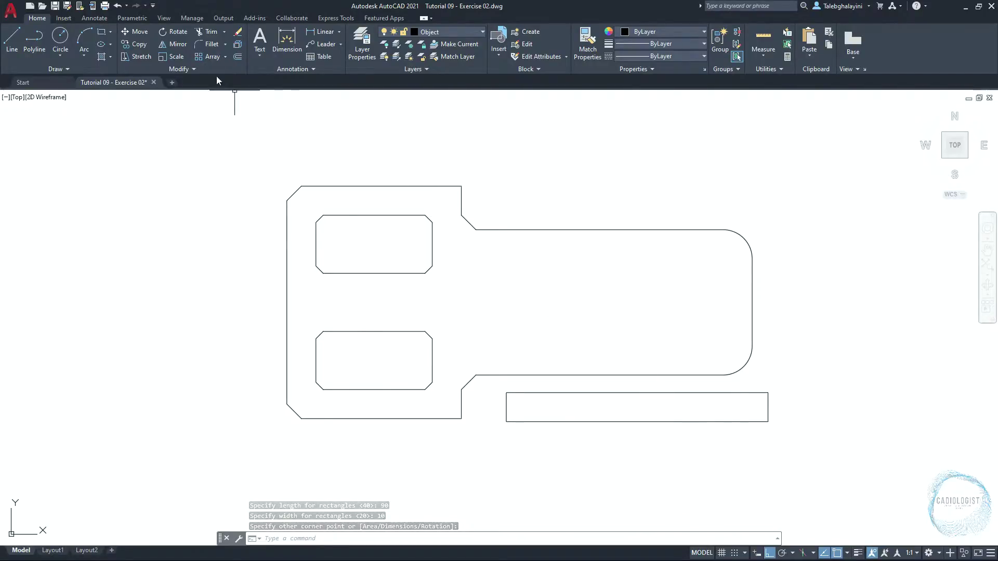
Set up Fillet with radius 5 in Multiple mode.
left_click(211, 46)
type("R")
key("Return")
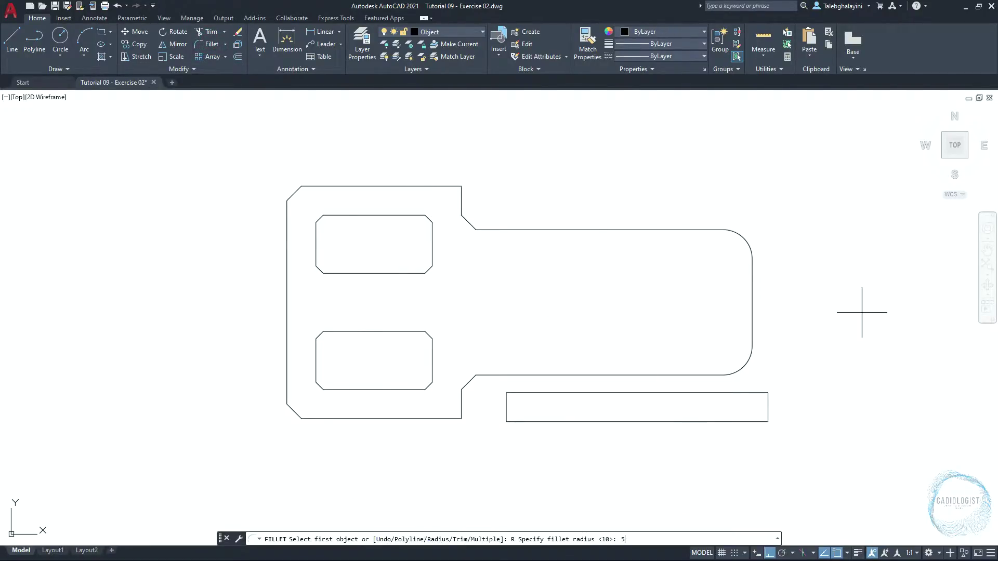
type("5")
key("Return")
type("M")
key("Return")
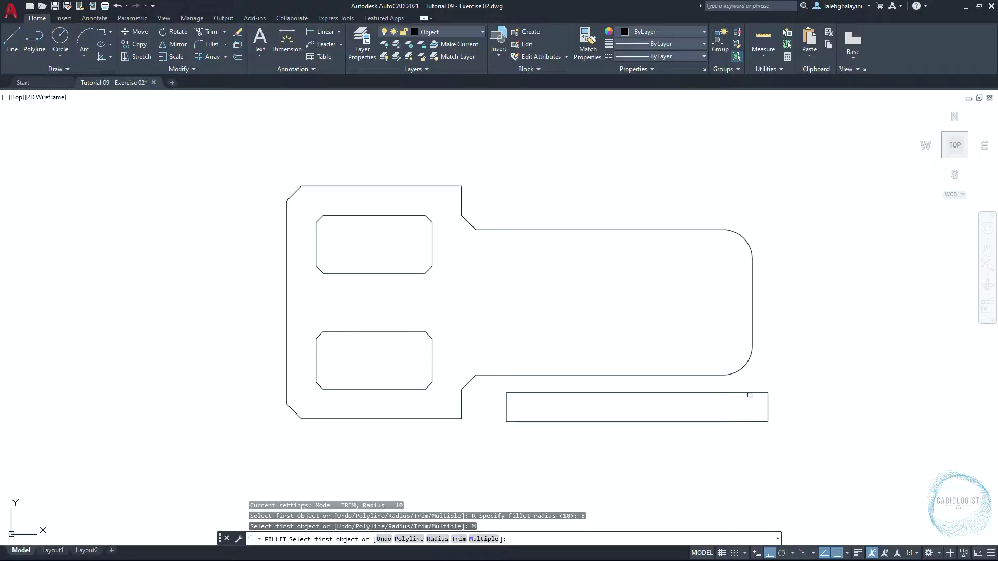
Round all four corners of the rectangle at radius 5, then select the slot.
left_click(749, 395)
left_click(766, 403)
left_click(754, 419)
left_click(767, 415)
left_click(551, 392)
left_click(506, 404)
left_click(525, 421)
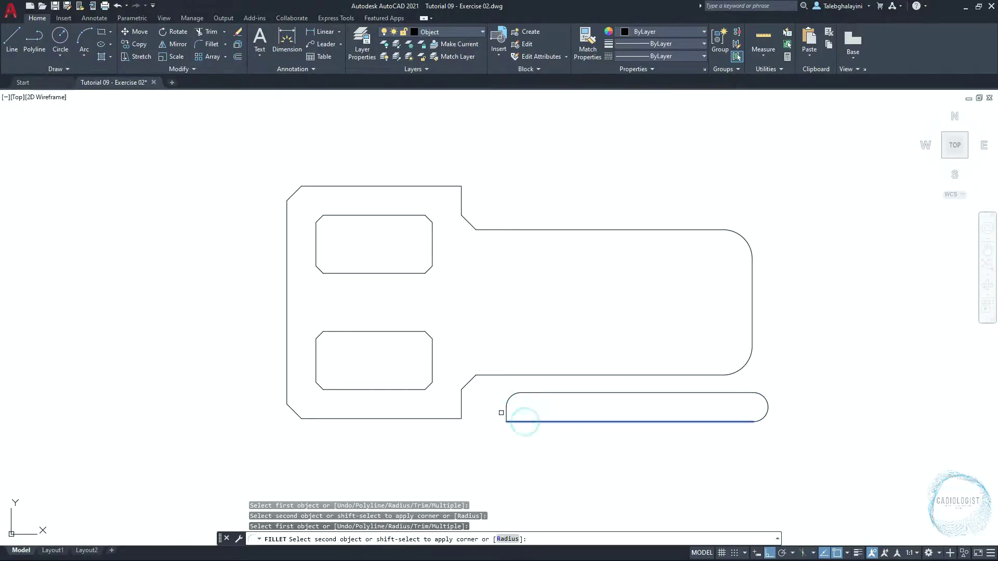
left_click(504, 413)
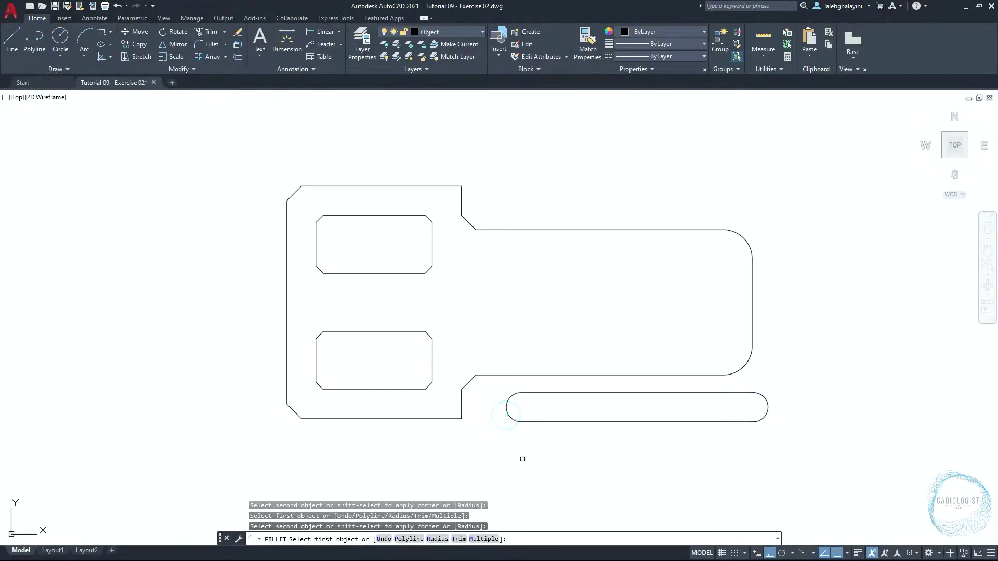
left_click(636, 415)
left_click(591, 460)
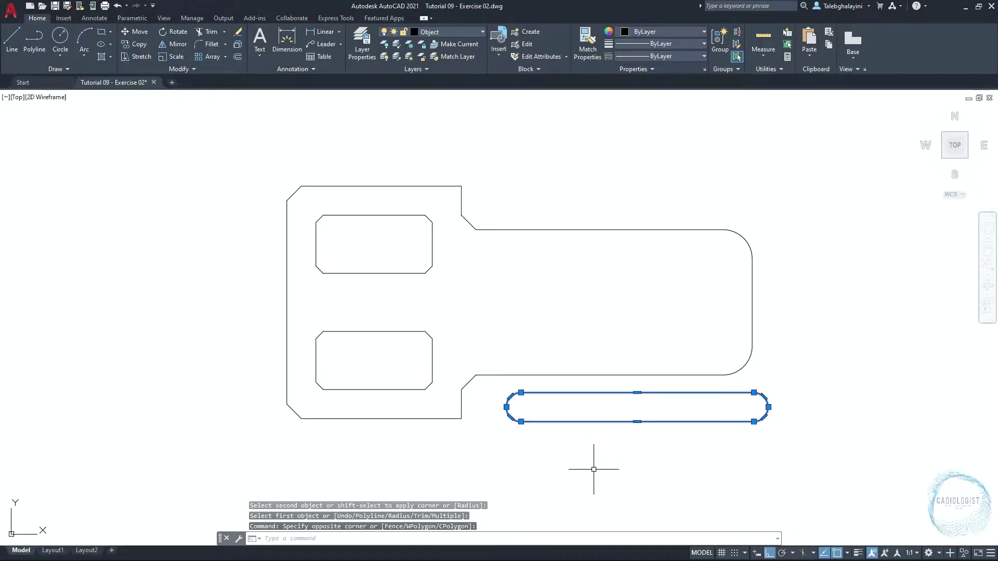
Move the slot from its right arc centre to the plate's lower-right arc centre.
type("M")
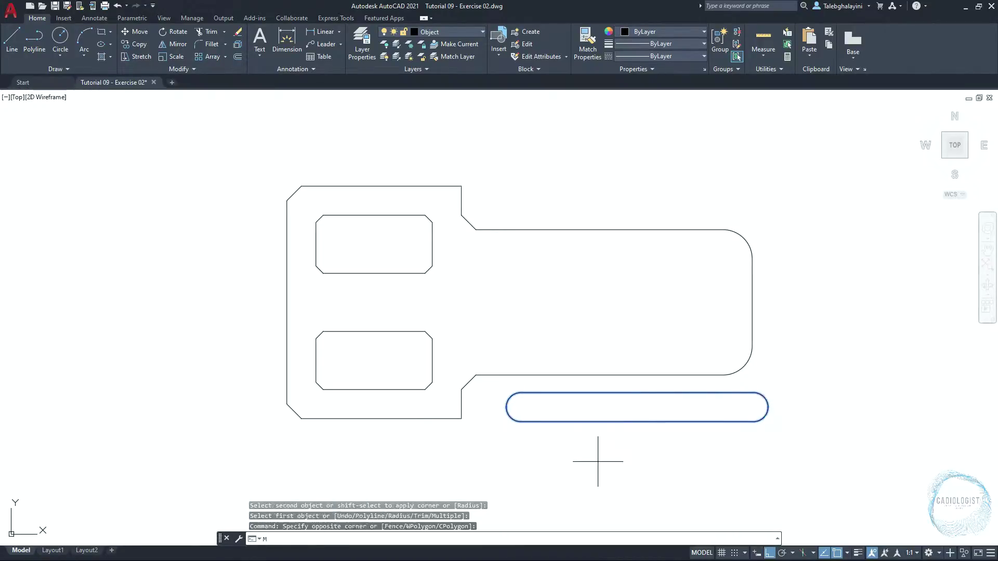
key("Return")
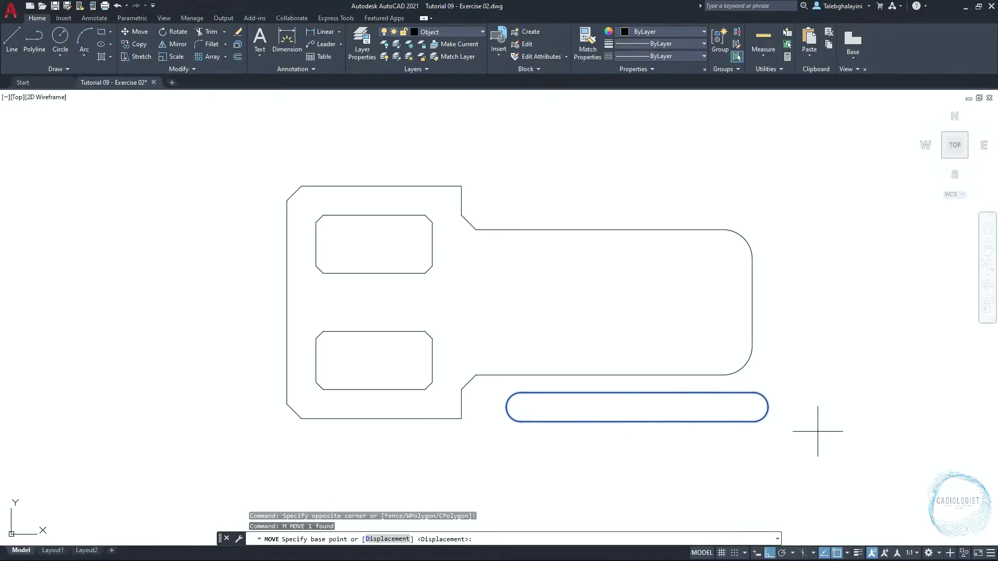
left_click(753, 407)
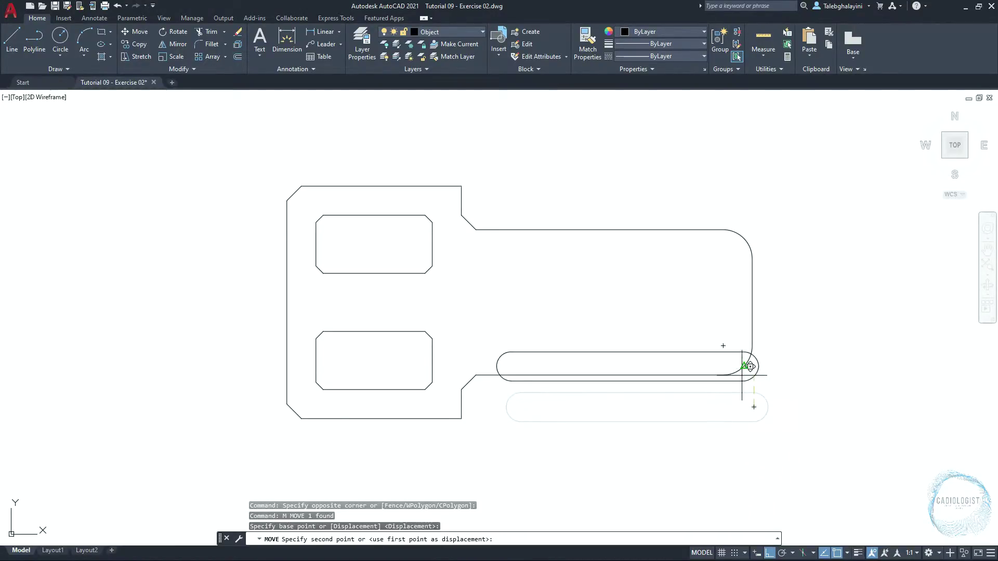
left_click(723, 345)
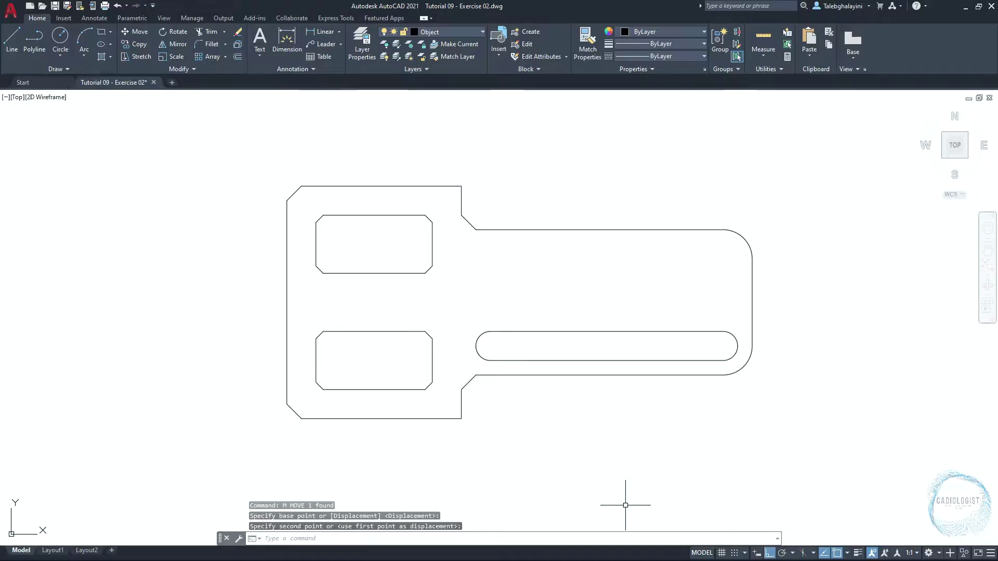
left_click(632, 314)
left_click(617, 336)
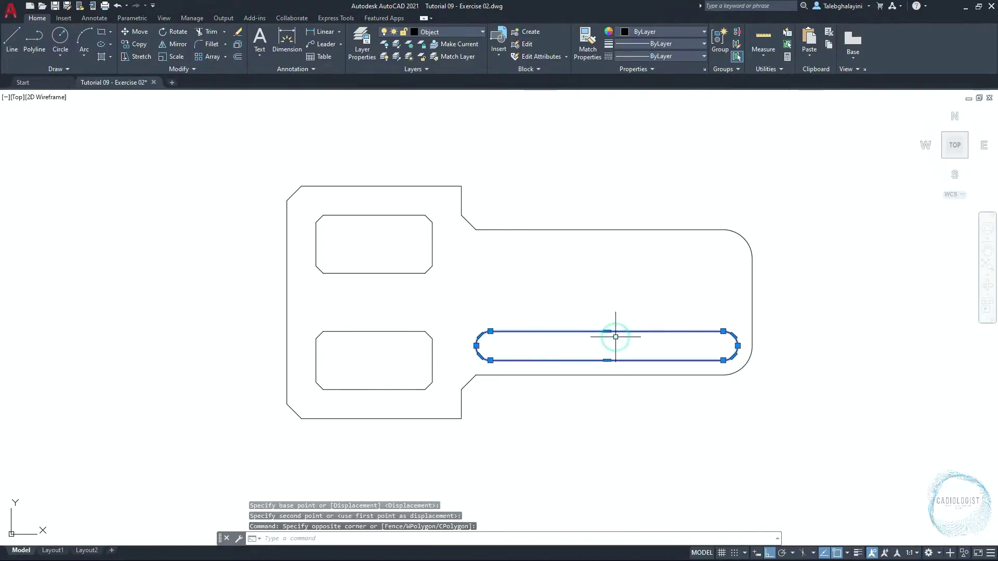
Array the slot rectangularly into 1 column and 3 rows spaced 15 apart.
left_click(207, 56)
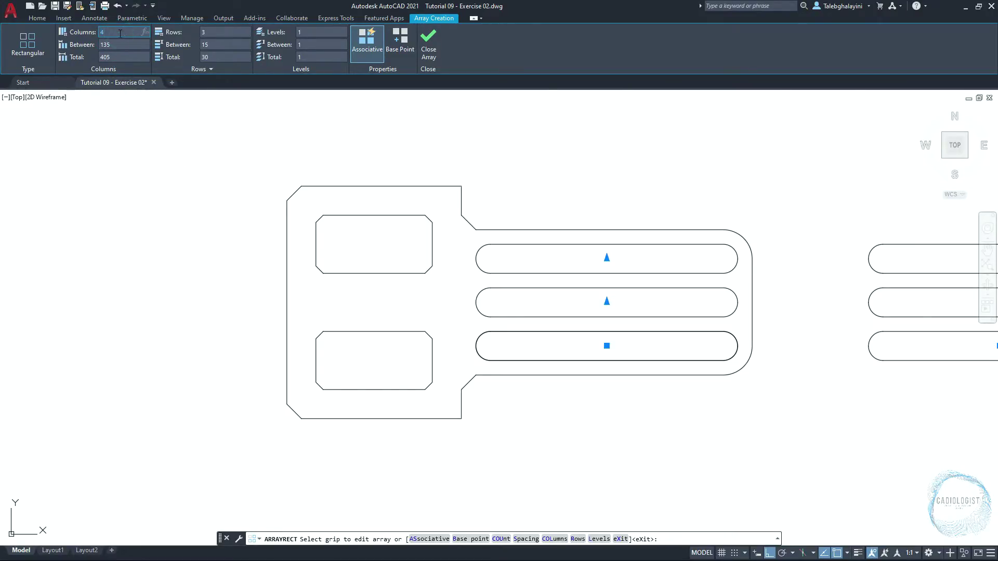
left_click(209, 33)
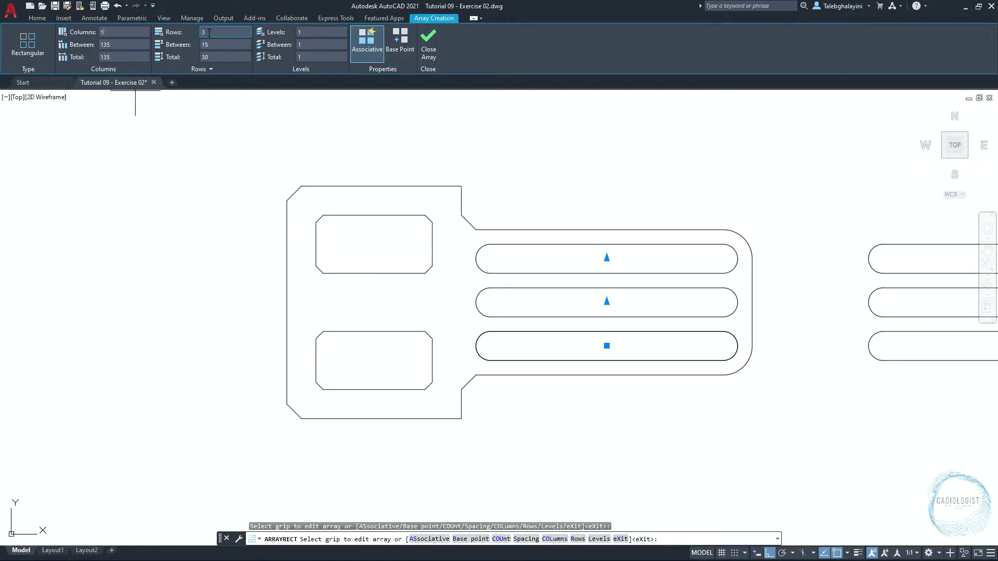
left_click(212, 45)
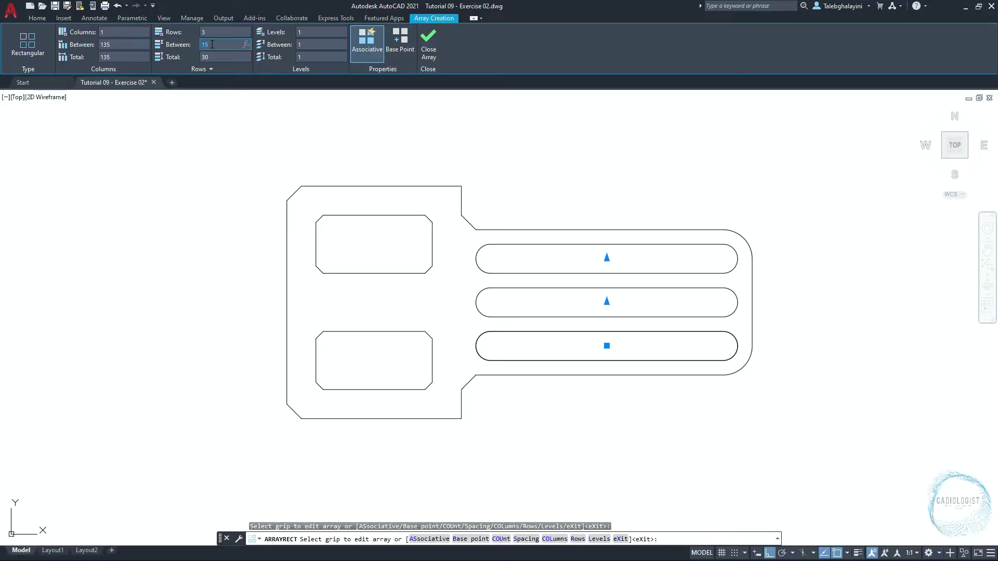
left_click(431, 50)
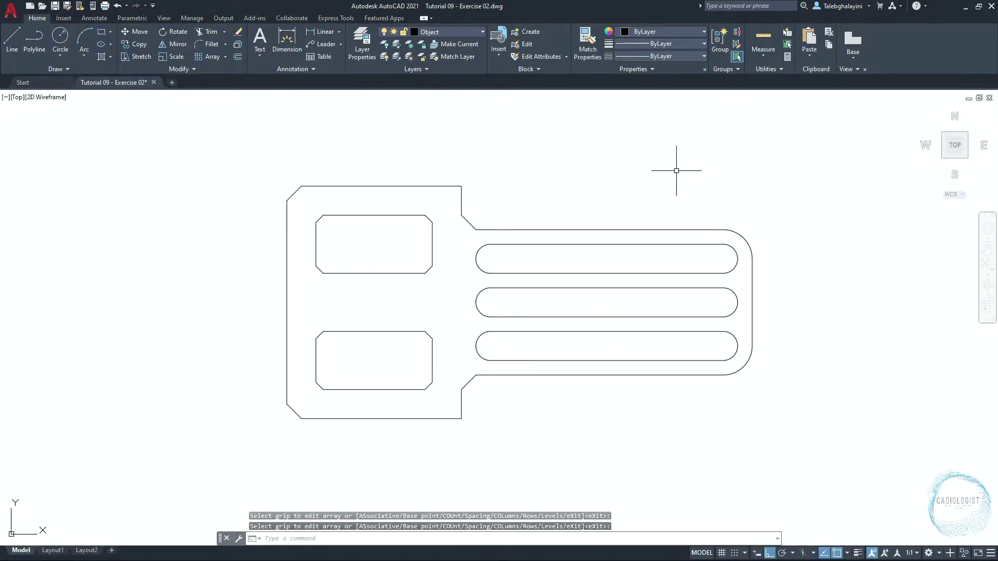
Turn on the Geometric Center object snap and start the Circle tool.
left_click(847, 553)
left_click(878, 398)
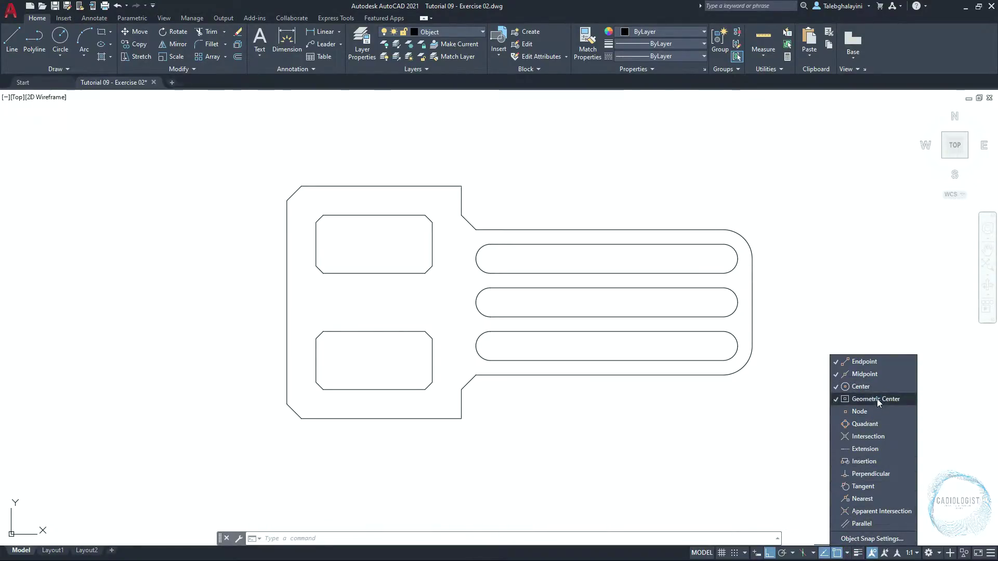
left_click(433, 493)
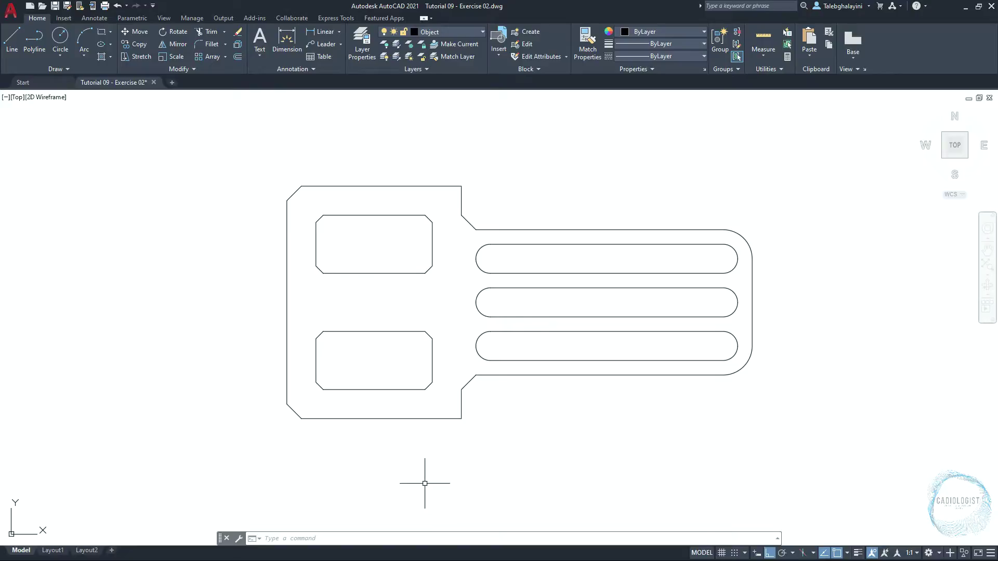
left_click(61, 36)
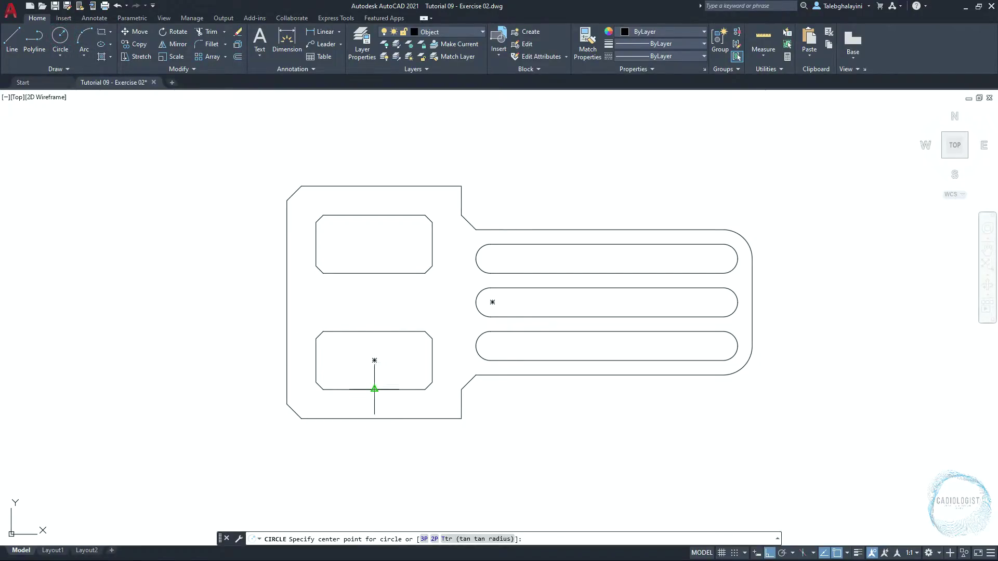
Draw a radius-2 circle at the lower cutout's centre and move it 20 units up.
left_click(374, 360)
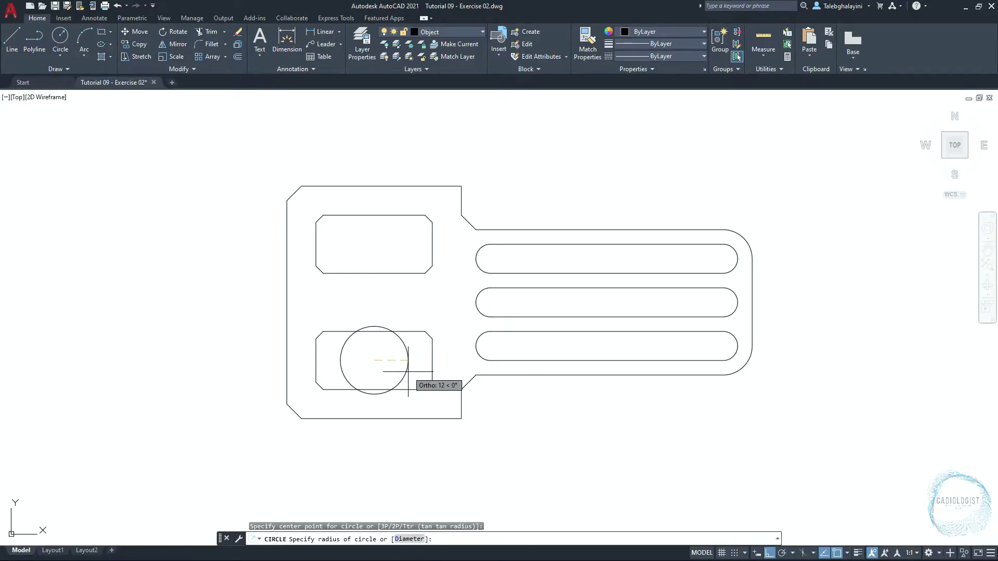
type("2")
key("Return")
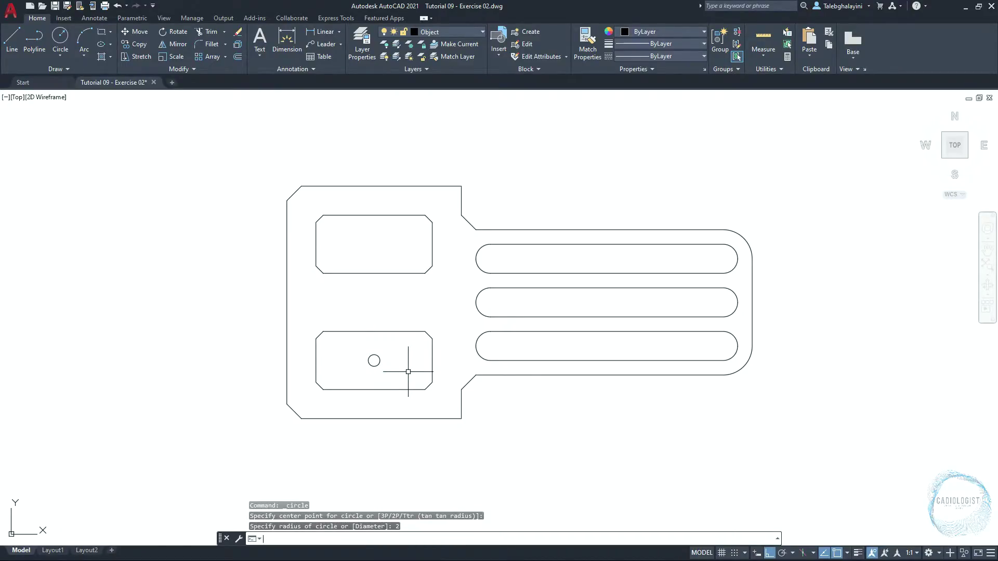
scroll(389, 372, "up", 2)
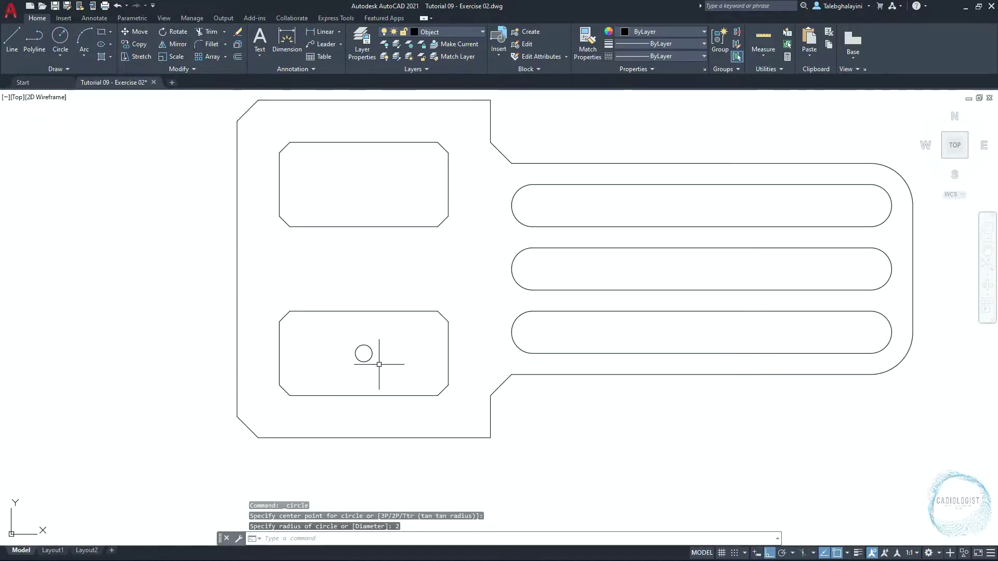
left_click(368, 358)
type("m")
key("Return")
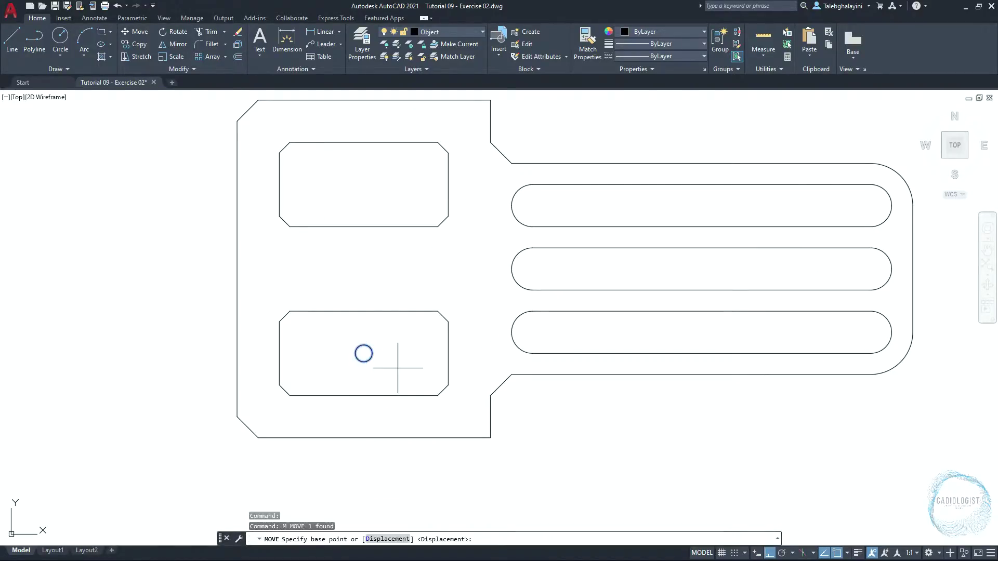
left_click(397, 368)
type("20")
key("Return")
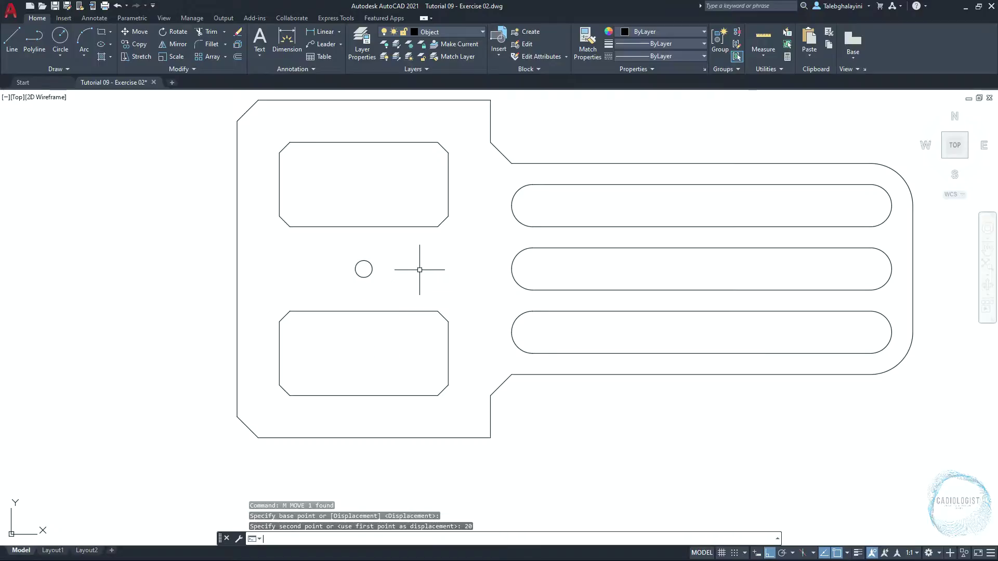
Zoom to extents and select the plate's outer boundary.
type("z")
key("Return")
type("e")
key("Return")
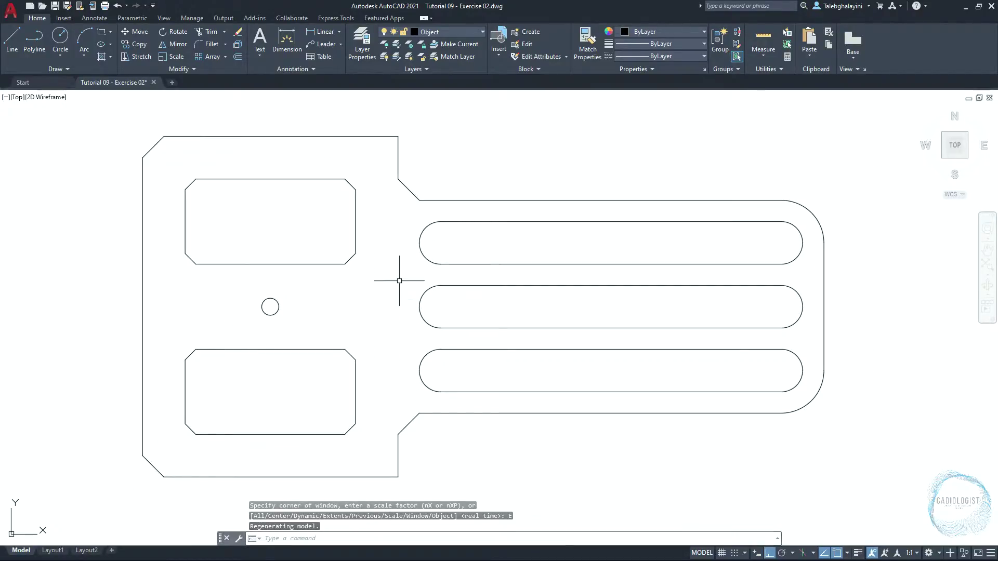
left_click(408, 197)
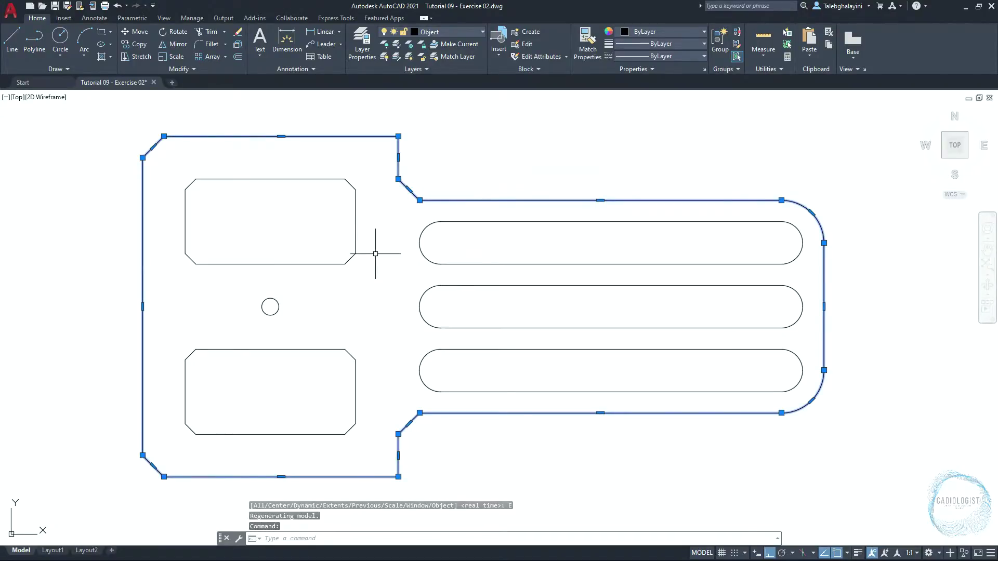
Offset the plate's outer boundary 10 units outward.
type("off")
key("Return")
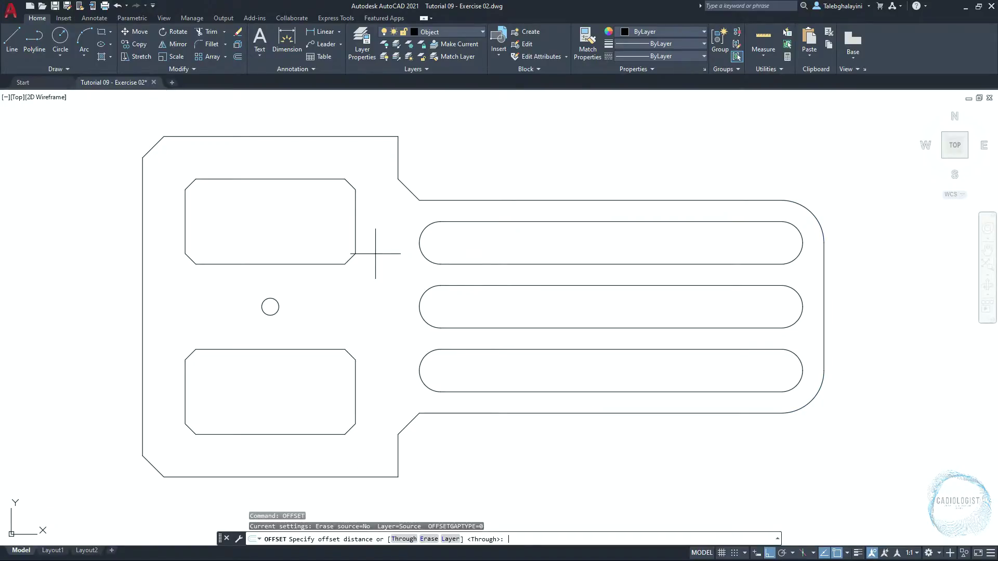
type("10")
key("Return")
left_click(400, 196)
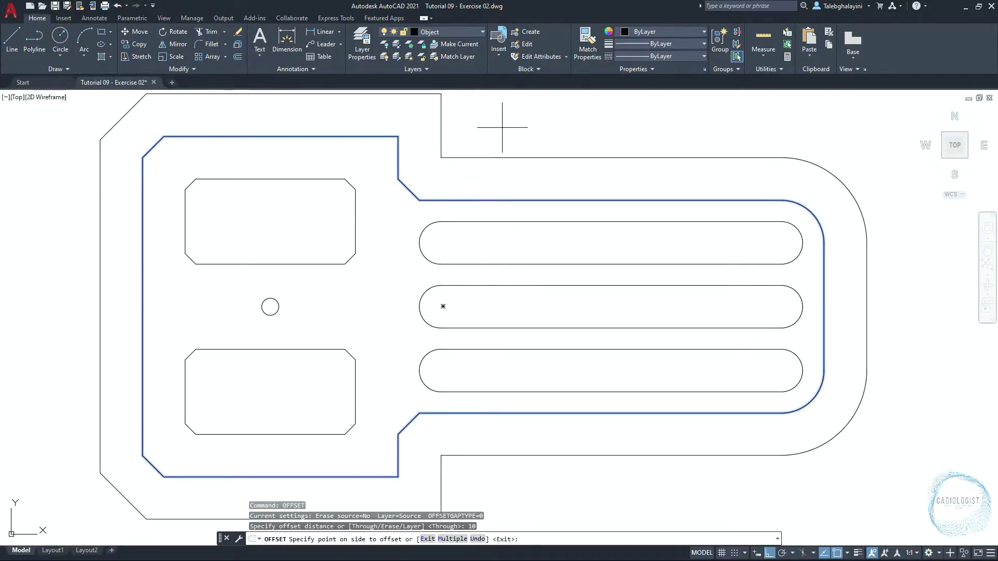
left_click(502, 126)
scroll(502, 126, "down", 1)
key("Return")
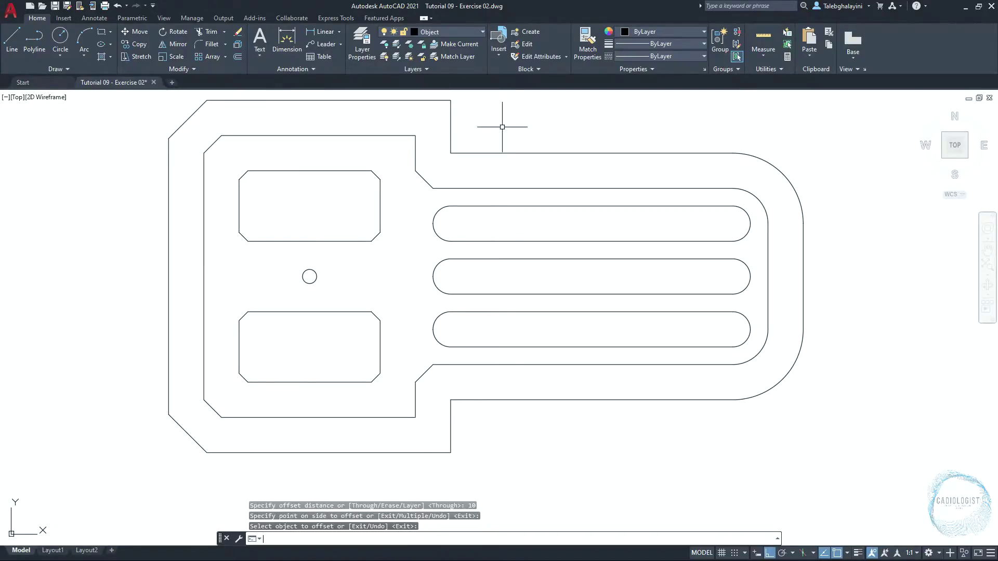
middle_click_drag(526, 145, 568, 158)
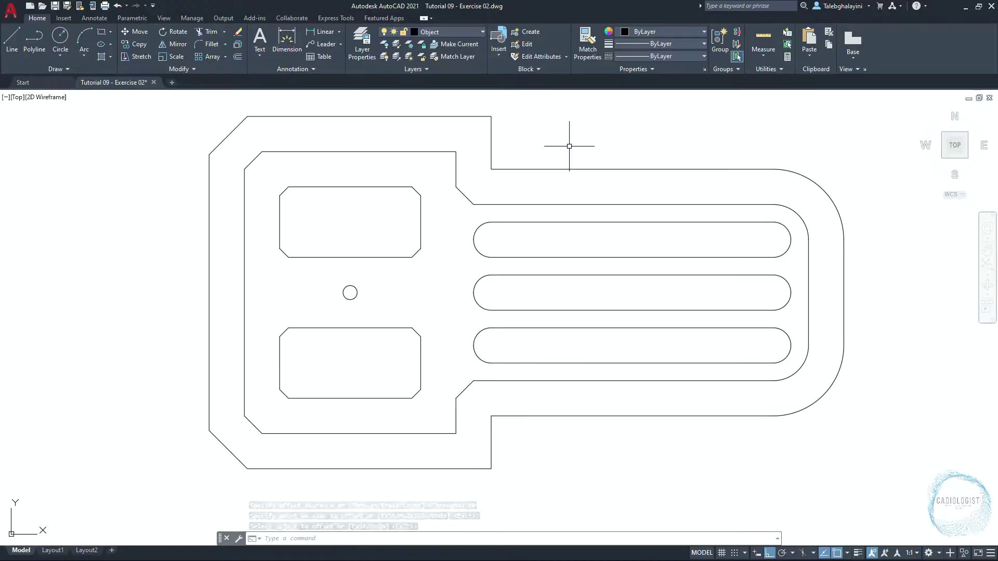
Change the outer offset outline's colour to Color 9 grey.
key("ctrl+1")
left_click(466, 107)
left_click(457, 119)
left_click(218, 127)
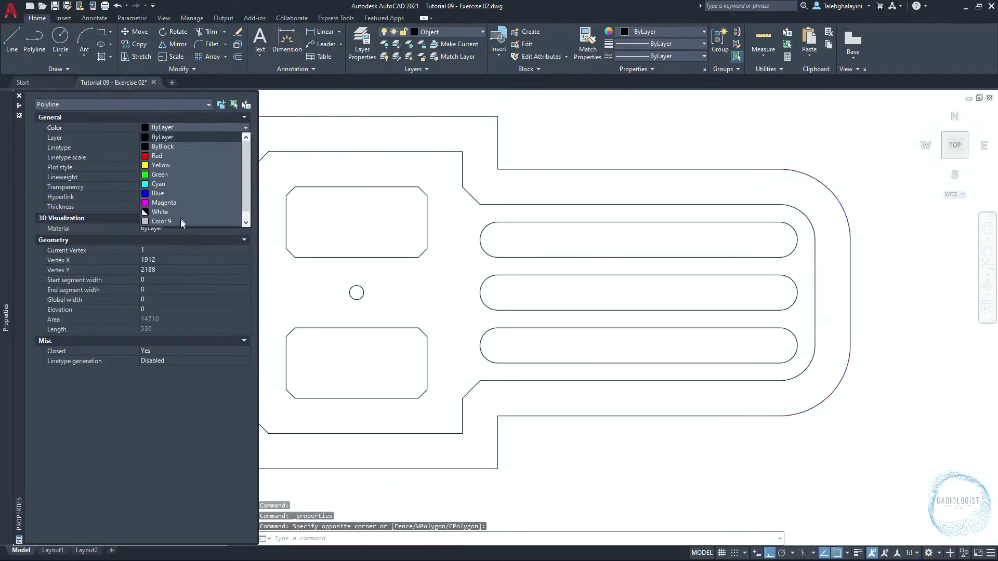
left_click(179, 219)
key("Escape")
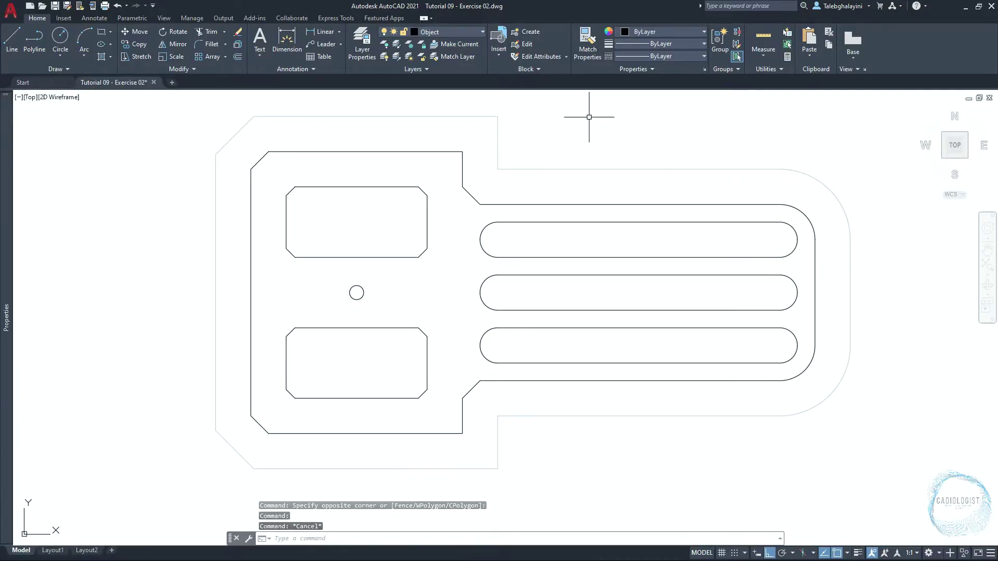
Make DIM the current layer.
mouse_move(4, 171)
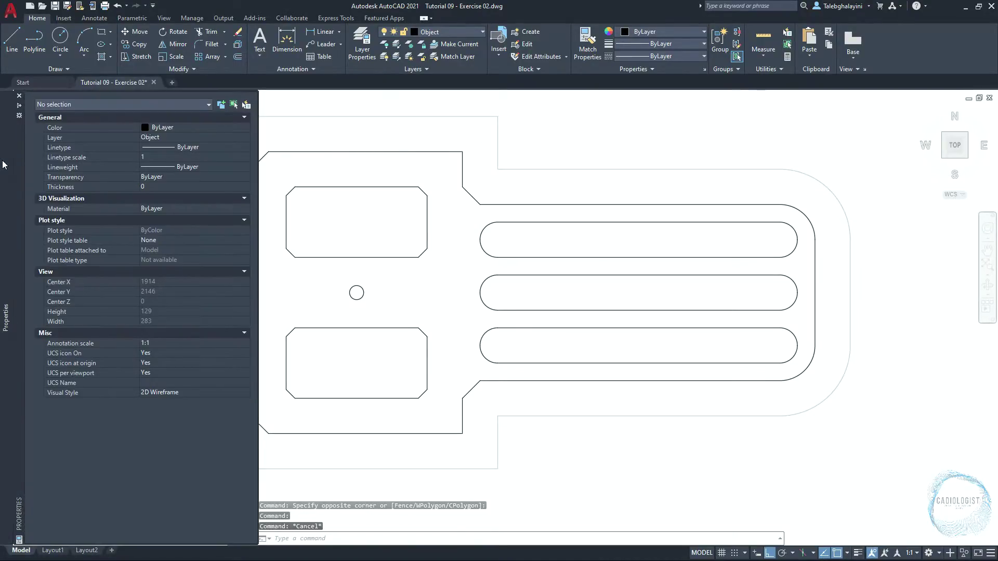
key("ctrl+1")
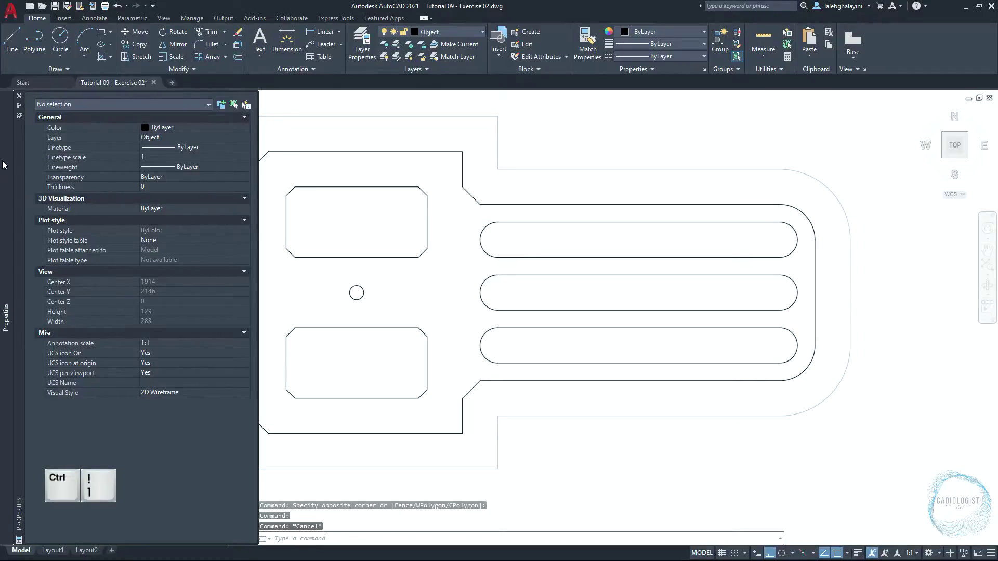
left_click(145, 135)
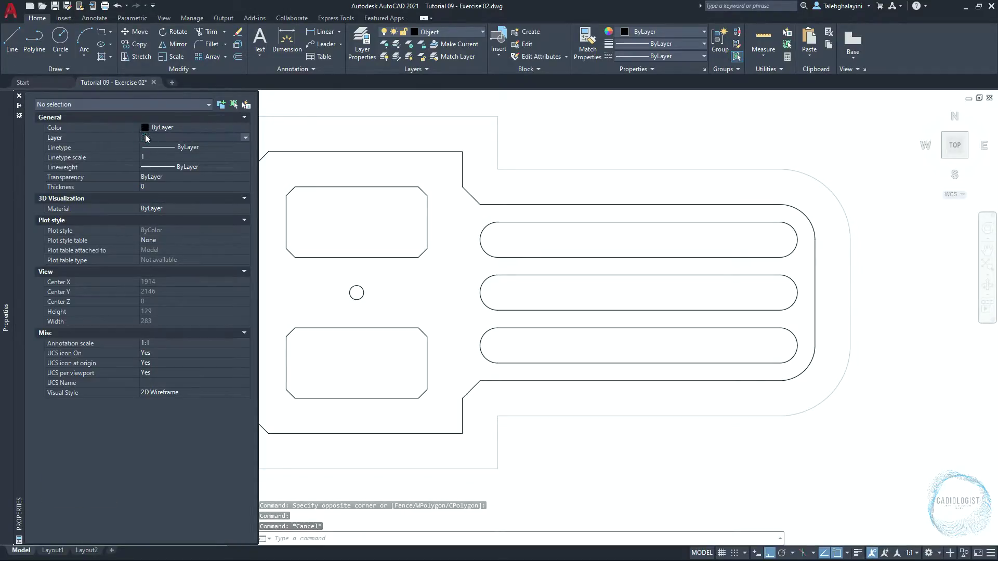
left_click(149, 155)
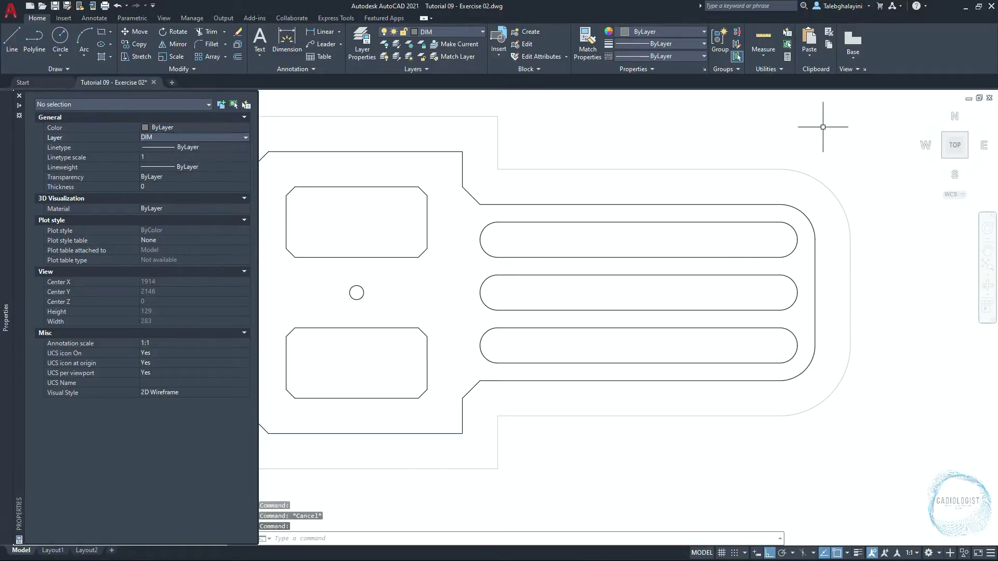
key("ctrl+1")
Start a new dimension style named DIM 01 based on ISO-25.
type("d")
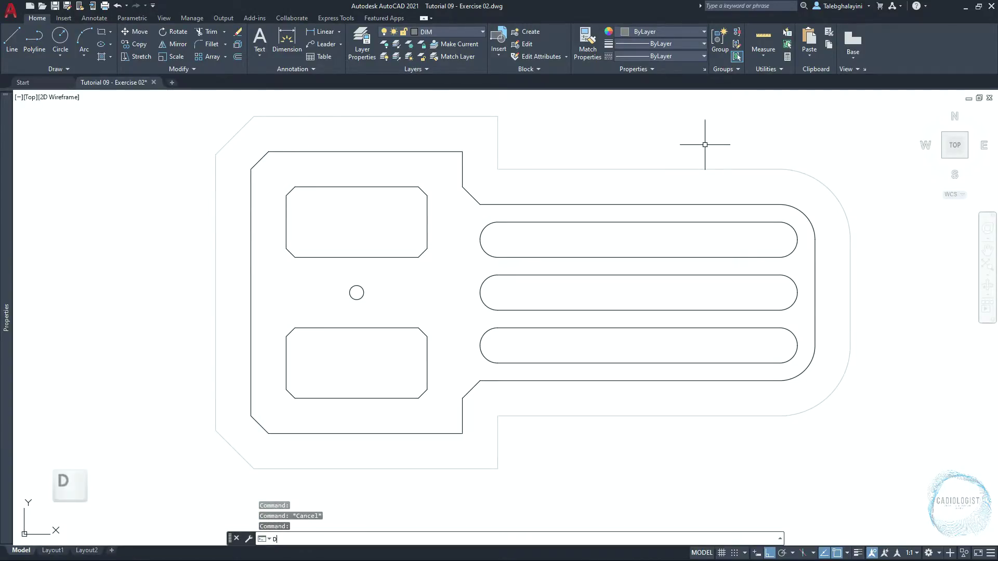
key("Return")
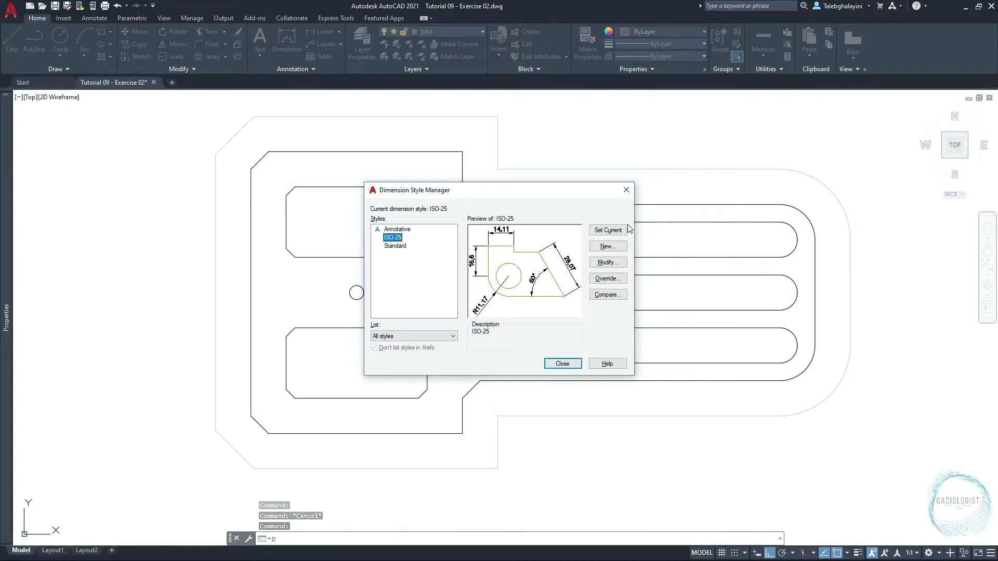
left_click(608, 246)
type("DIM 01")
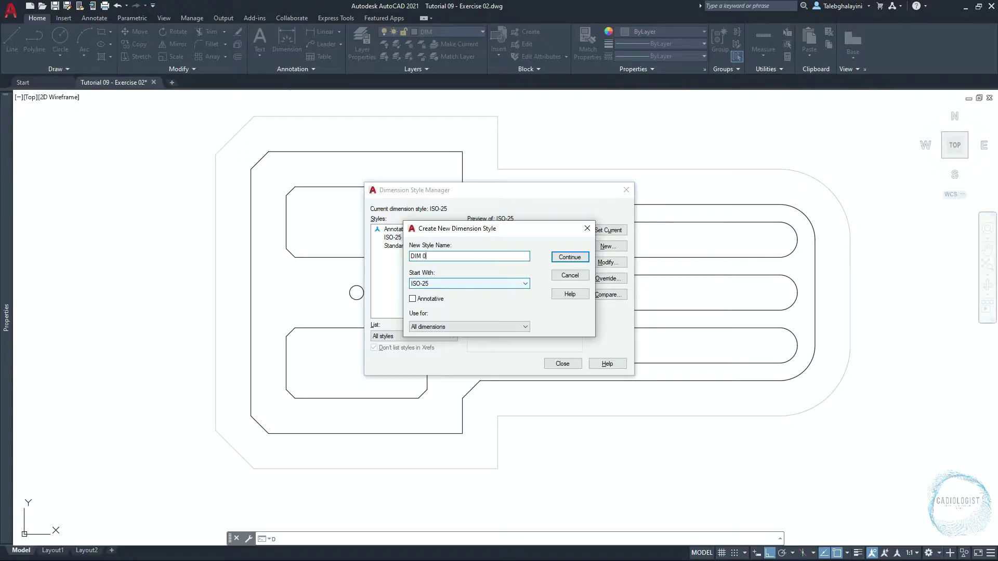
left_click(570, 256)
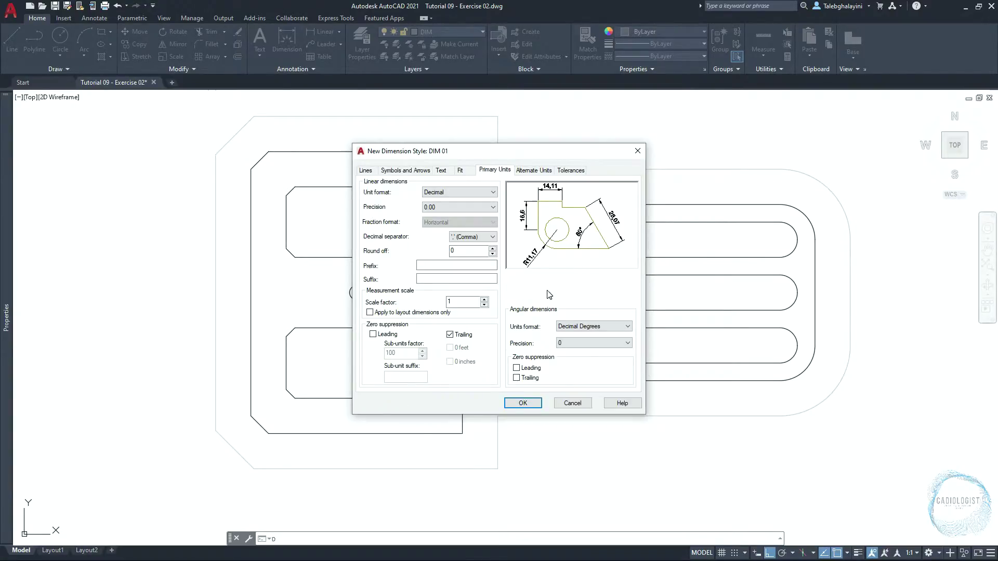
Adjust the line values, including extension-line offset 1, and set arrow size 1.8.
left_click(365, 170)
double_click(470, 253)
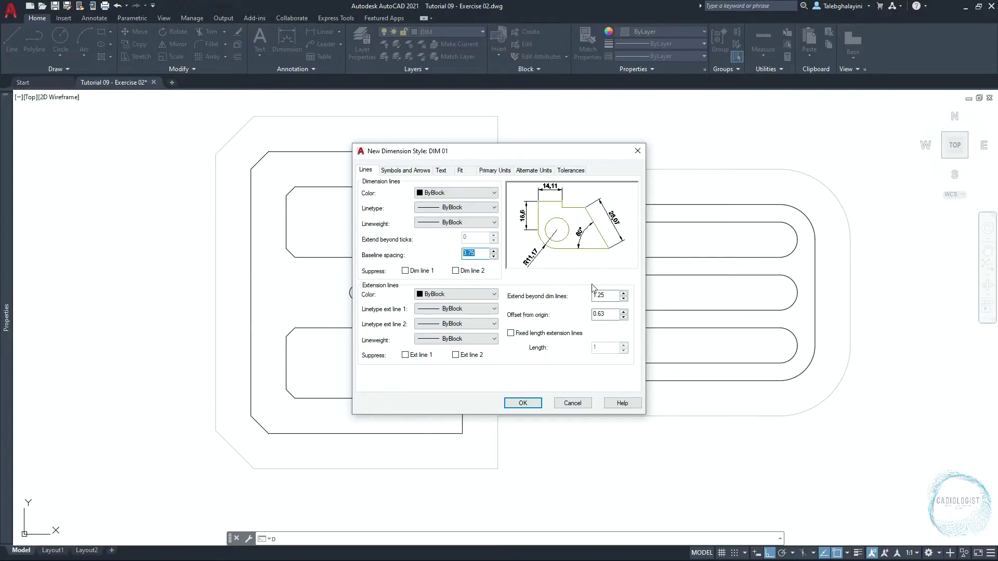
double_click(606, 296)
key("Tab")
left_click(423, 170)
double_click(378, 275)
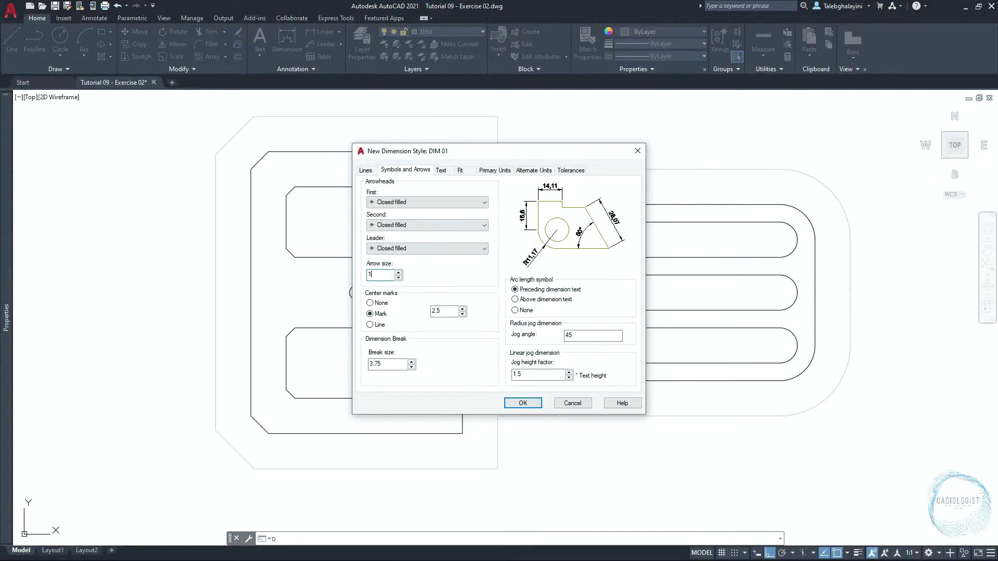
double_click(393, 366)
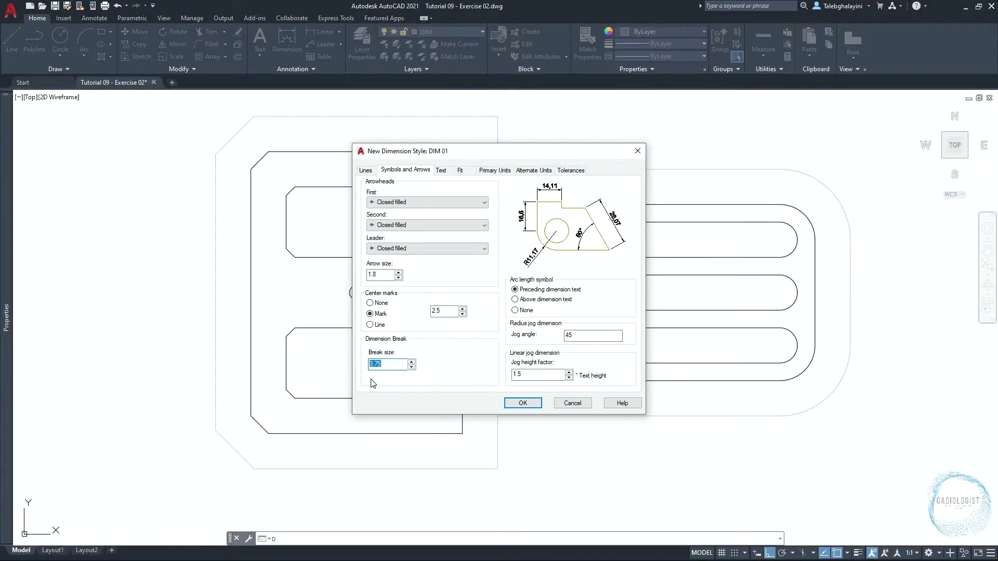
left_click(441, 170)
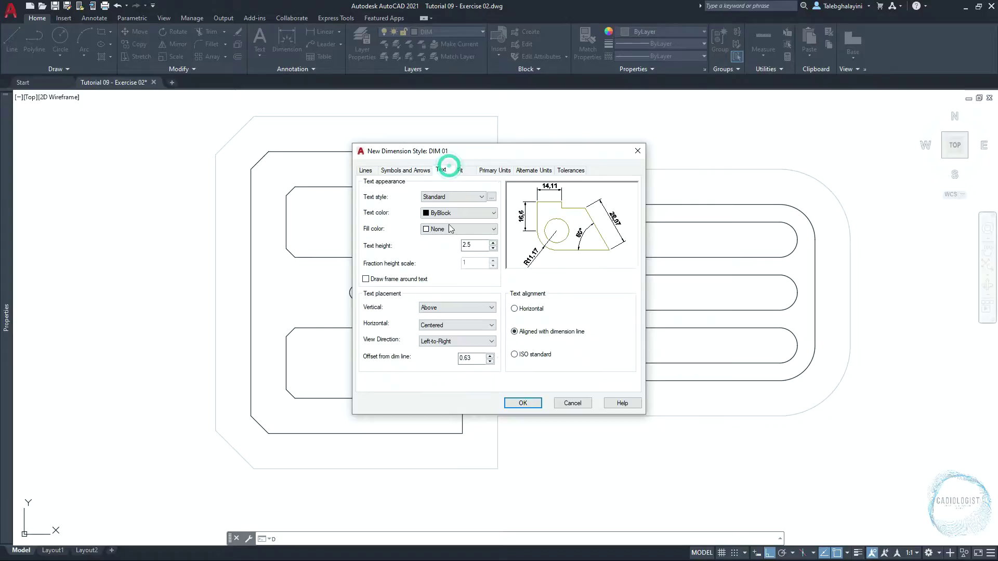
Place DIM 01 text Above and Centered, always horizontal, and use an overall dimension scale.
double_click(474, 244)
left_click(438, 307)
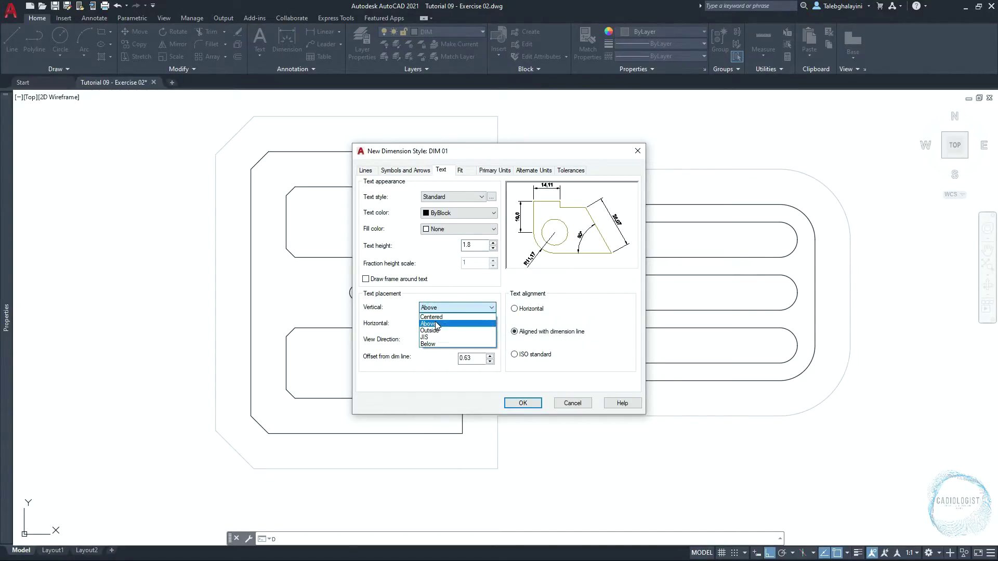
left_click(428, 323)
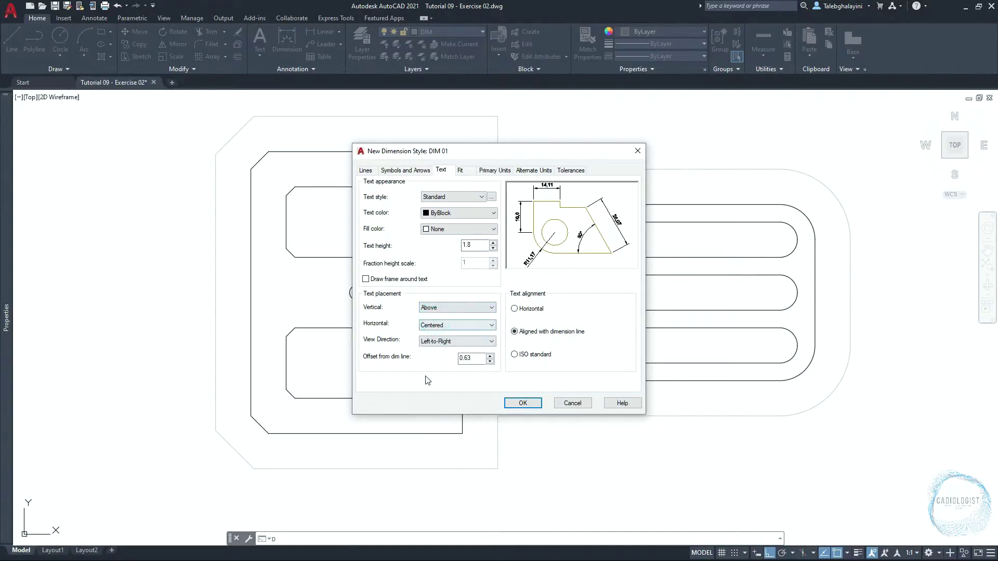
left_click(437, 327)
left_click(441, 327)
double_click(476, 363)
left_click(524, 311)
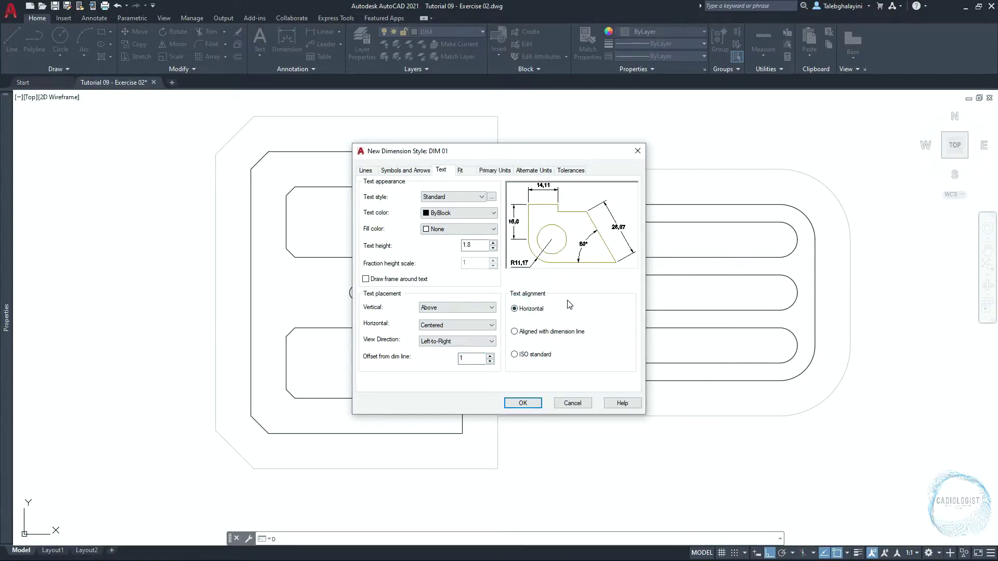
left_click(462, 172)
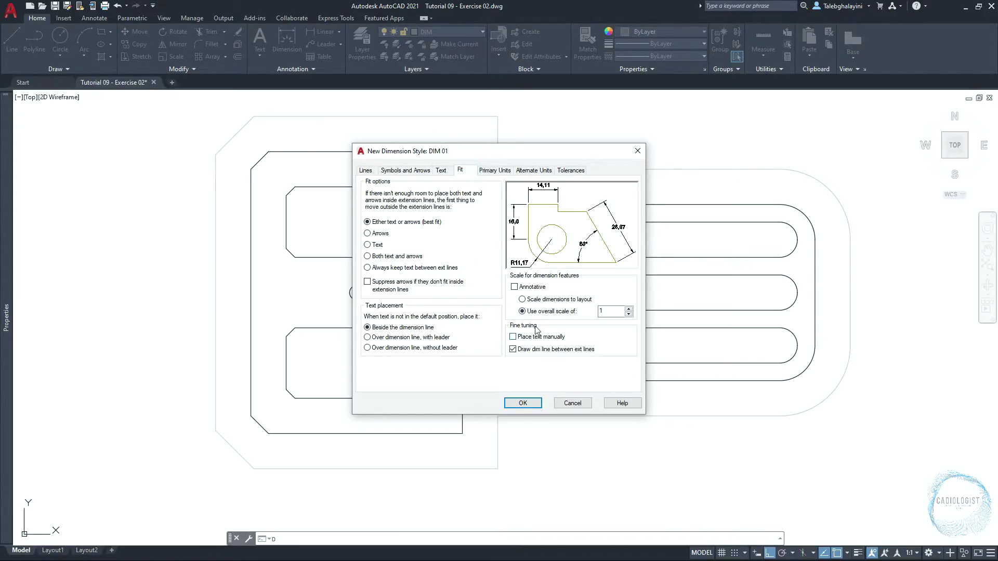
left_click(523, 312)
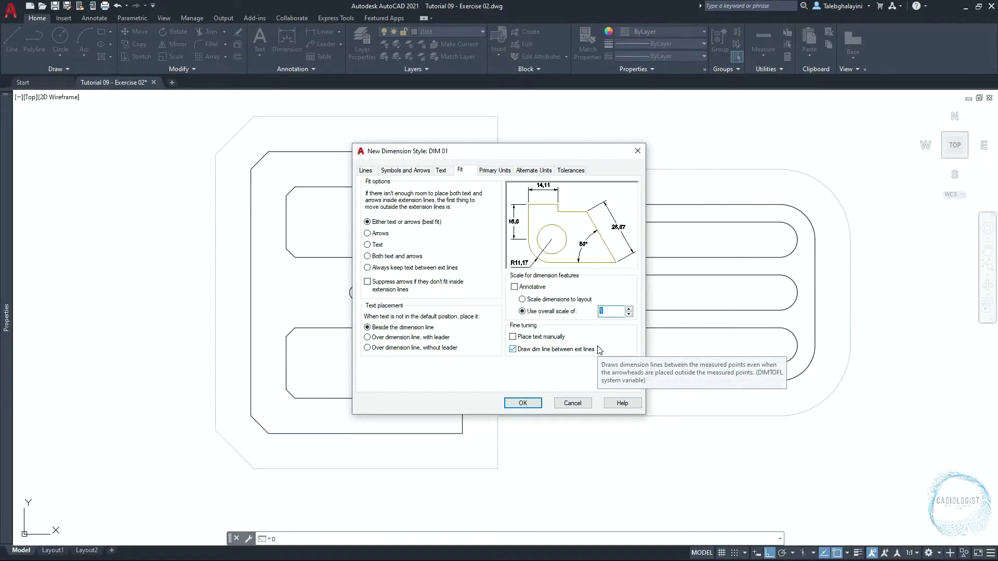
Set linear and angular precision to 0 and confirm the DIM 01 style.
left_click(493, 171)
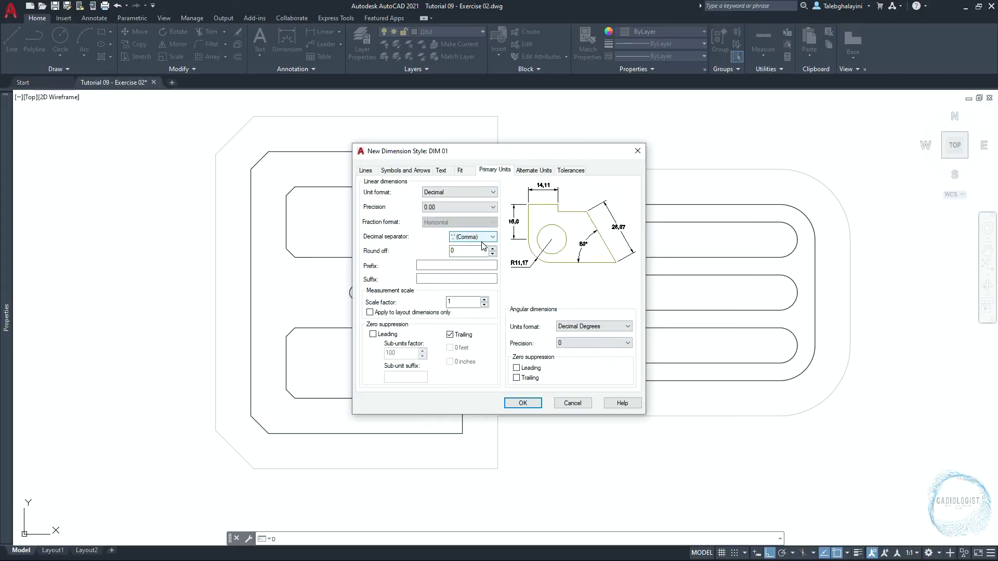
left_click(483, 208)
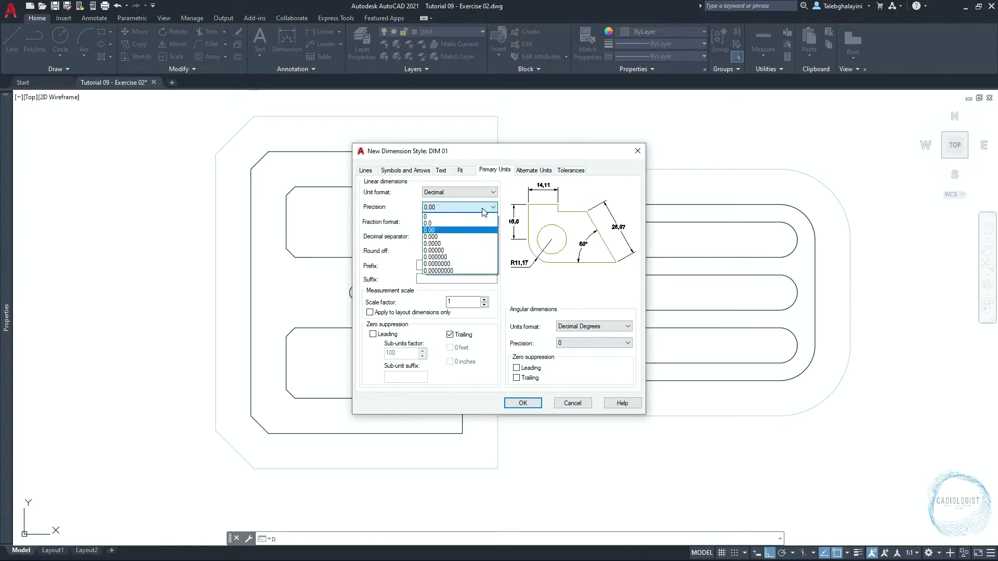
left_click(481, 217)
left_click(563, 344)
left_click(563, 350)
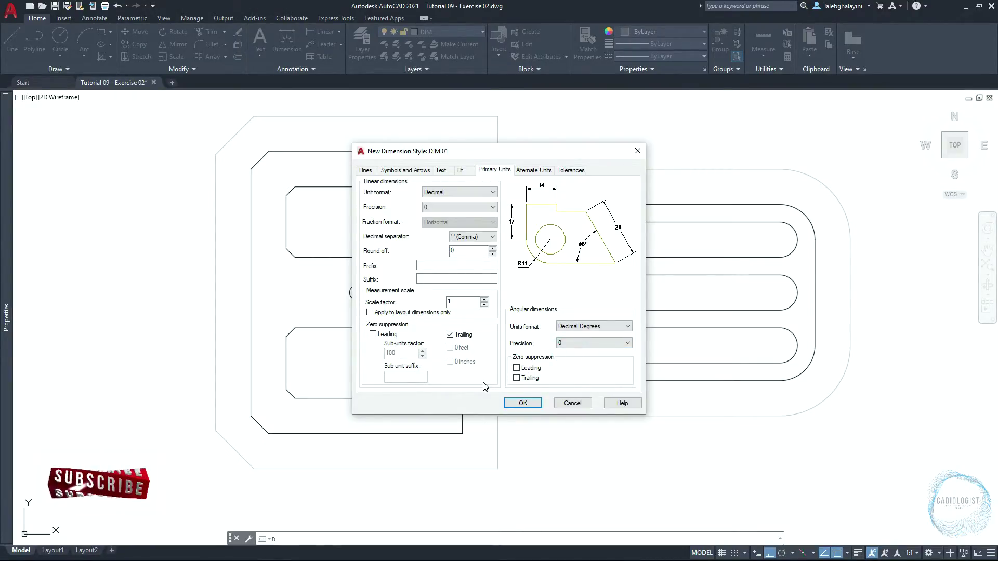
left_click(535, 405)
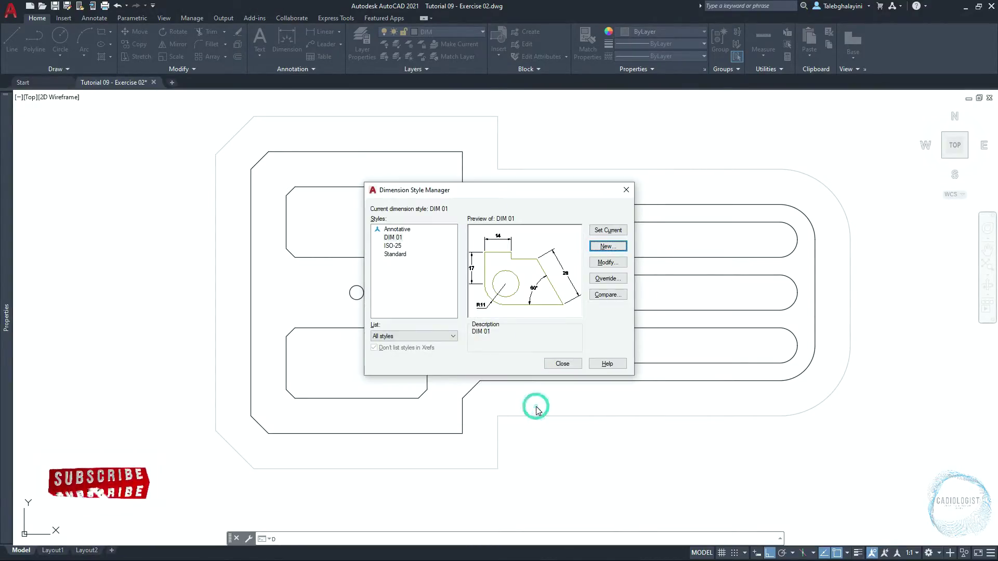
Add a linear 5 dimension across the top-left chamfer, above the plate.
left_click(560, 366)
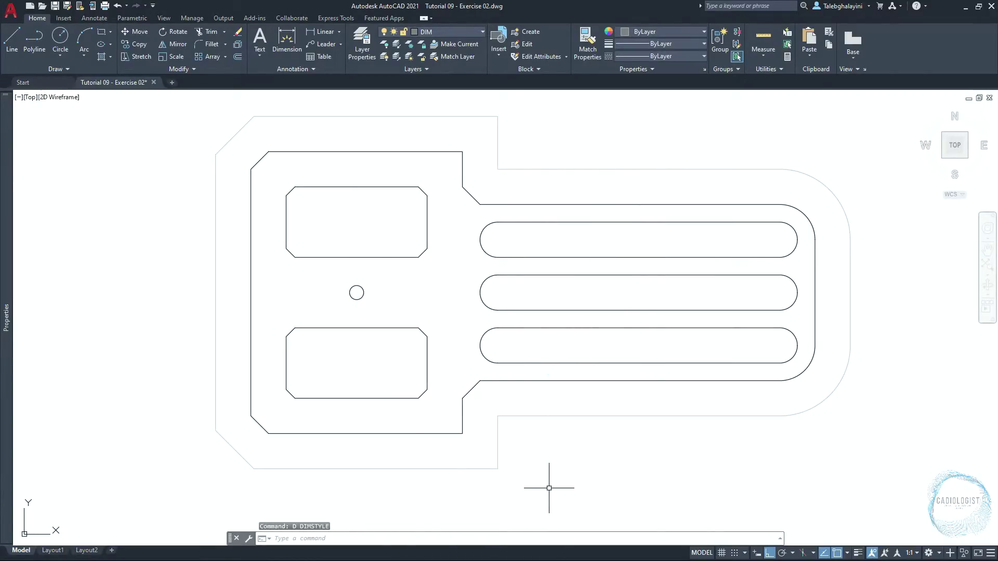
left_click(93, 18)
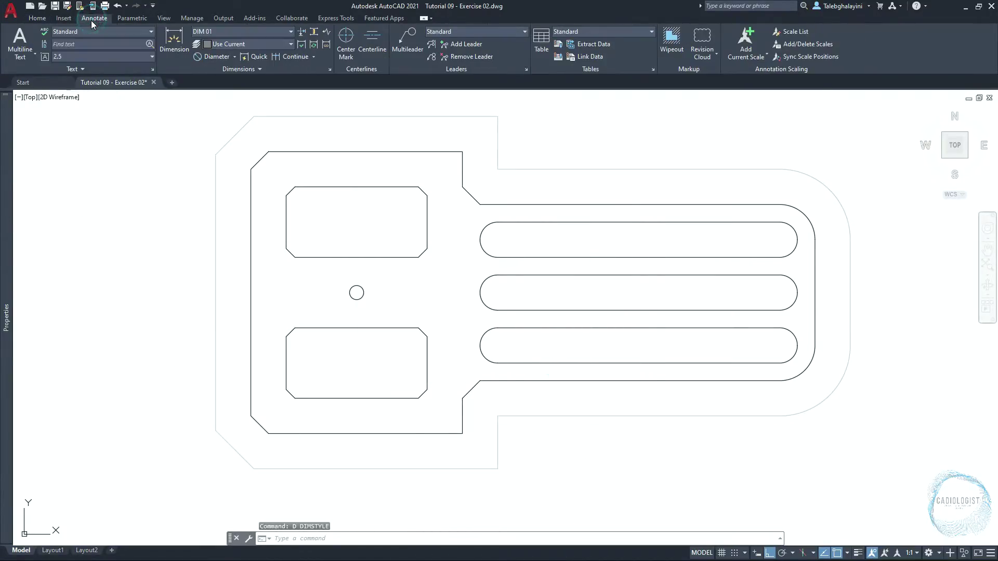
left_click(235, 56)
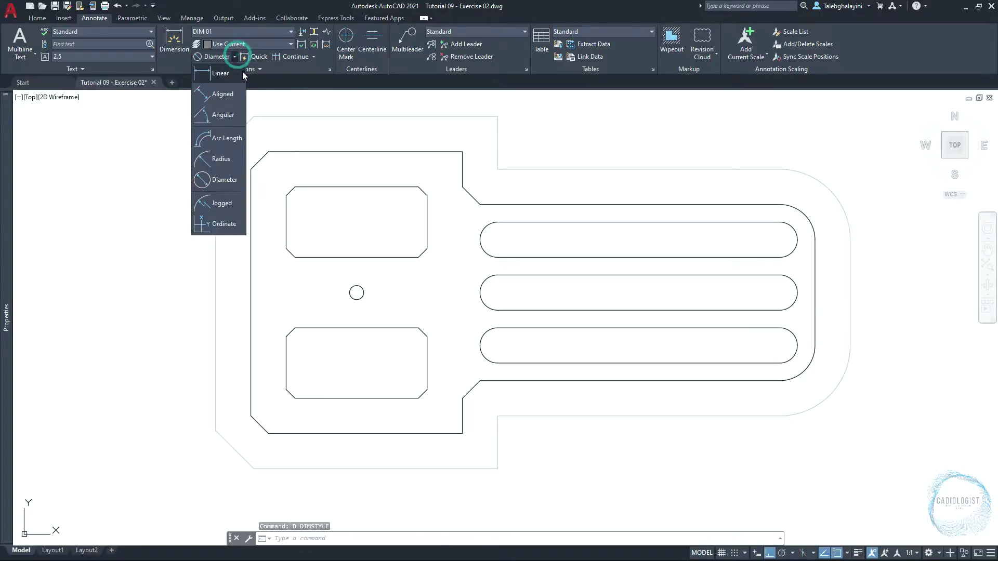
left_click(237, 77)
scroll(182, 234, "up", 3)
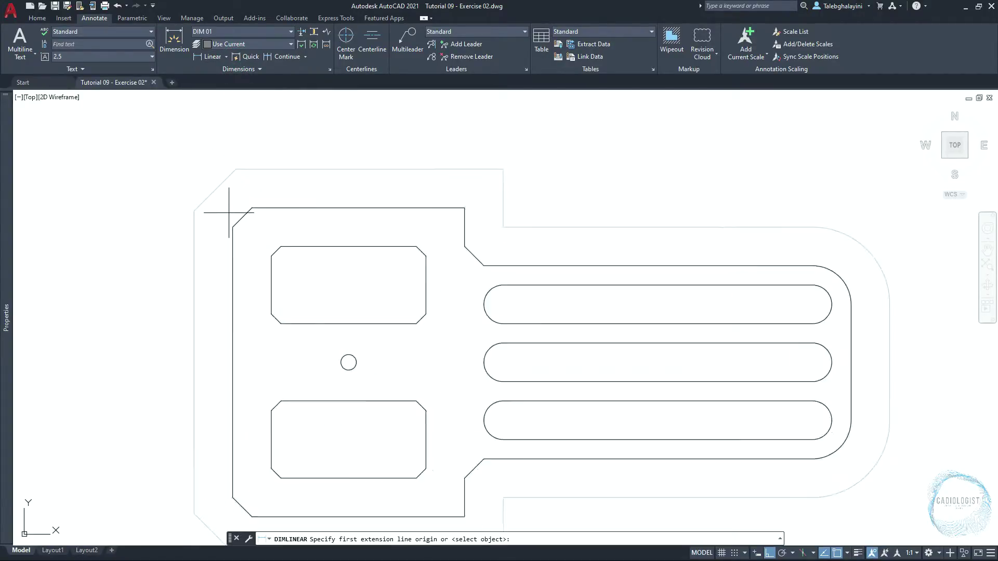
left_click(232, 228)
left_click(254, 207)
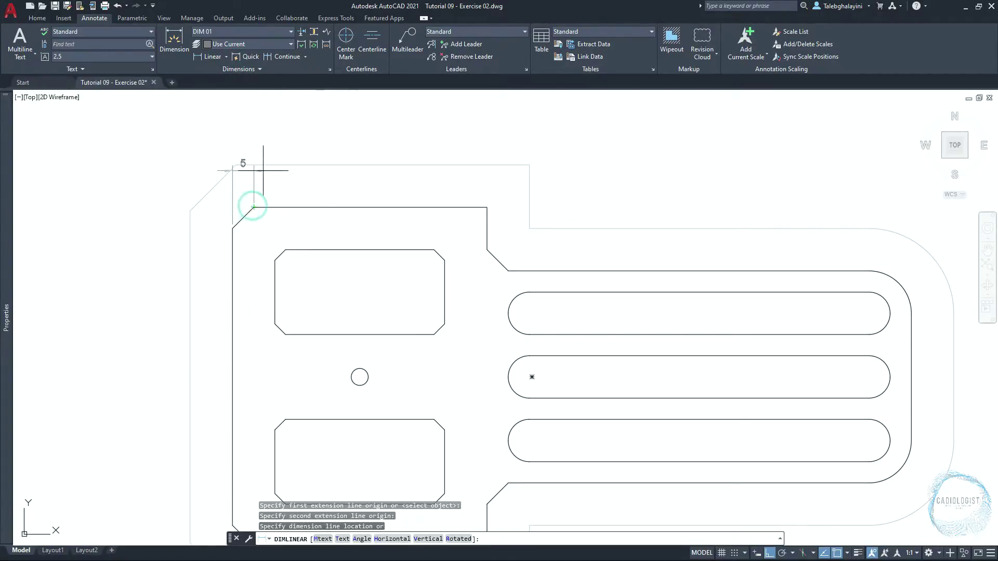
left_click(235, 164)
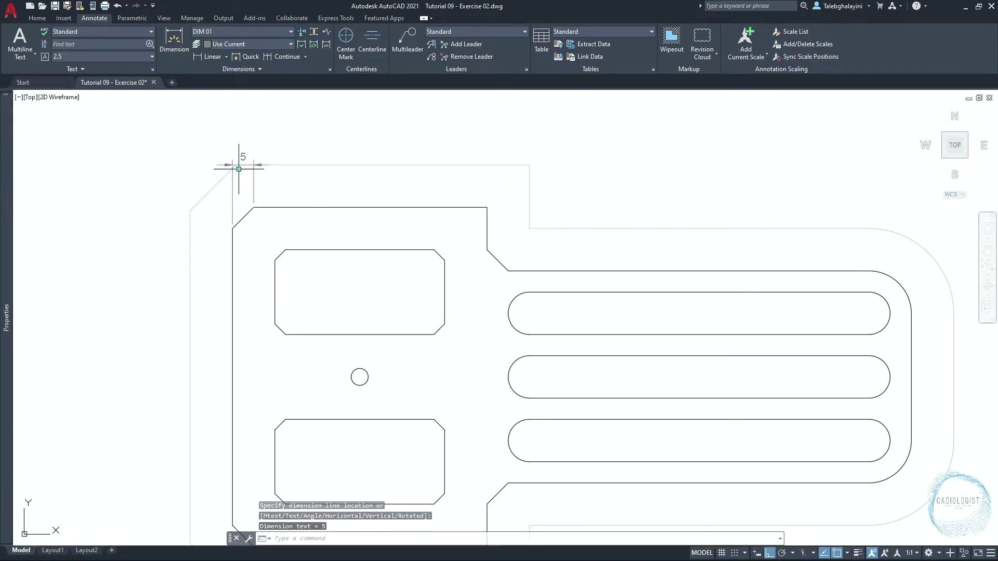
Continue the top chain with 55, 5 and 85 dimensions to the right end.
type("DIMC")
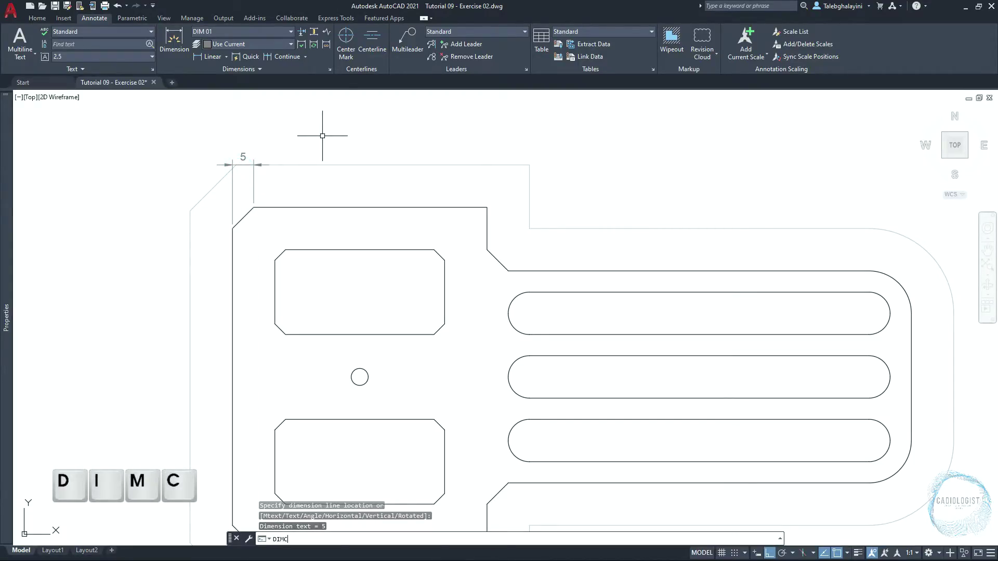
key("Return")
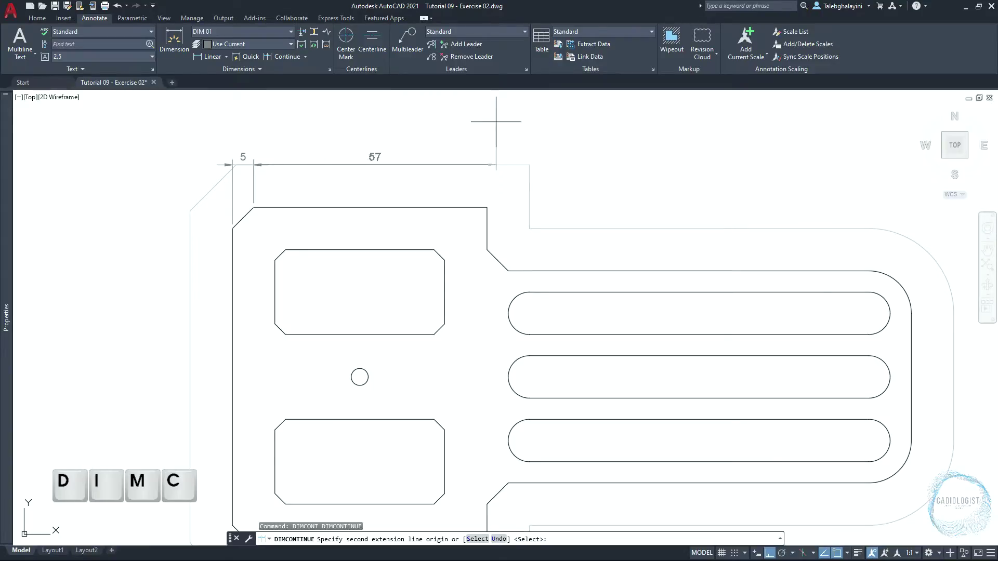
left_click(456, 207)
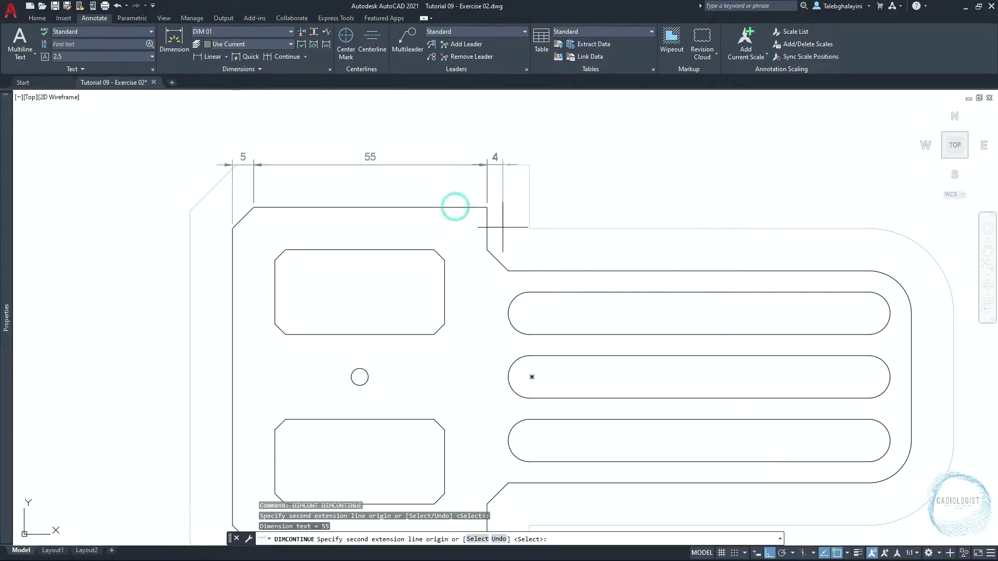
left_click(508, 270)
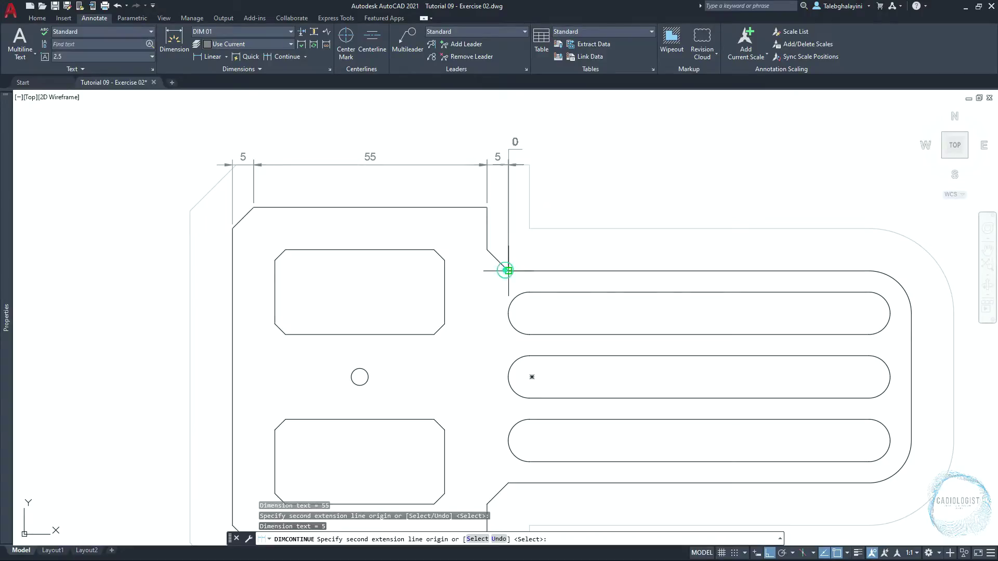
left_click(869, 270)
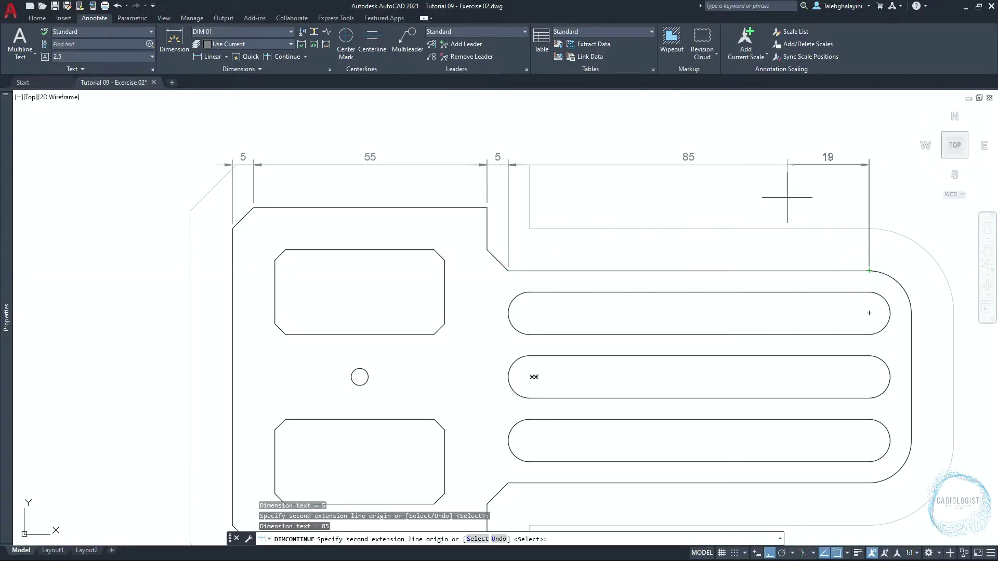
key("Return")
scroll(754, 189, "down", 1)
key("Return")
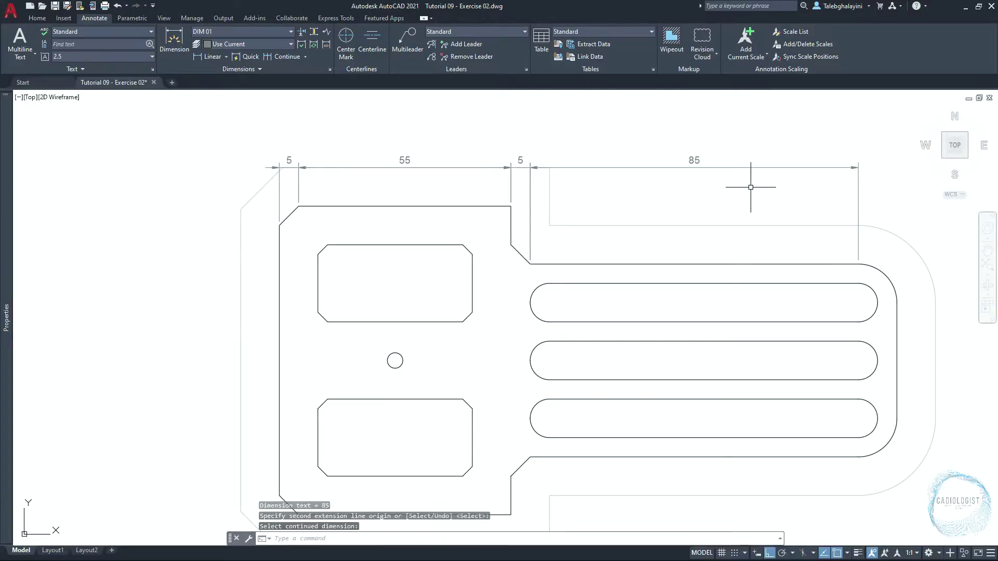
Add a vertical 5 dimension on the lower-left chamfer, left of the plate.
type("DLI")
key("Return")
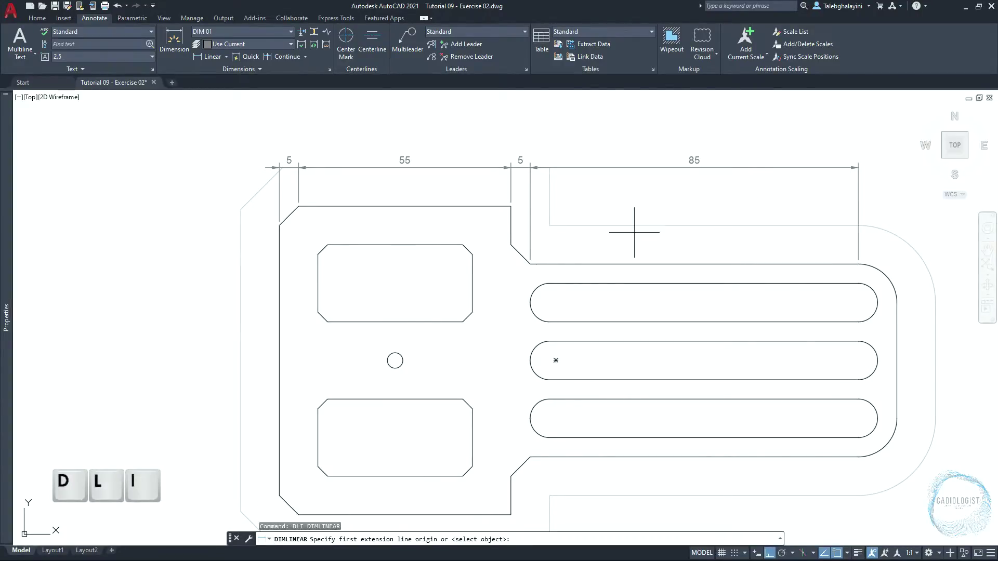
middle_click_drag(206, 475, 222, 381)
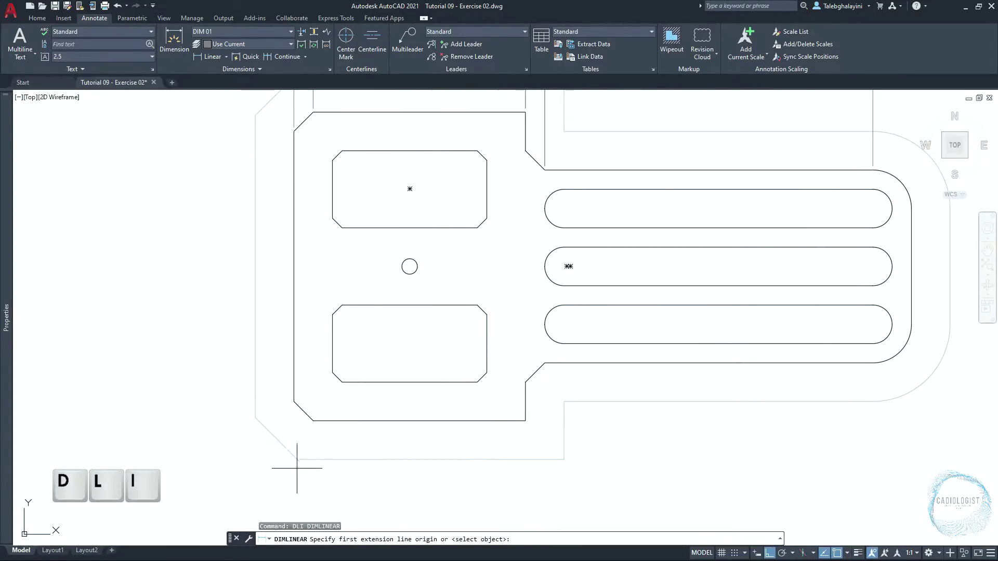
left_click(313, 420)
left_click(292, 401)
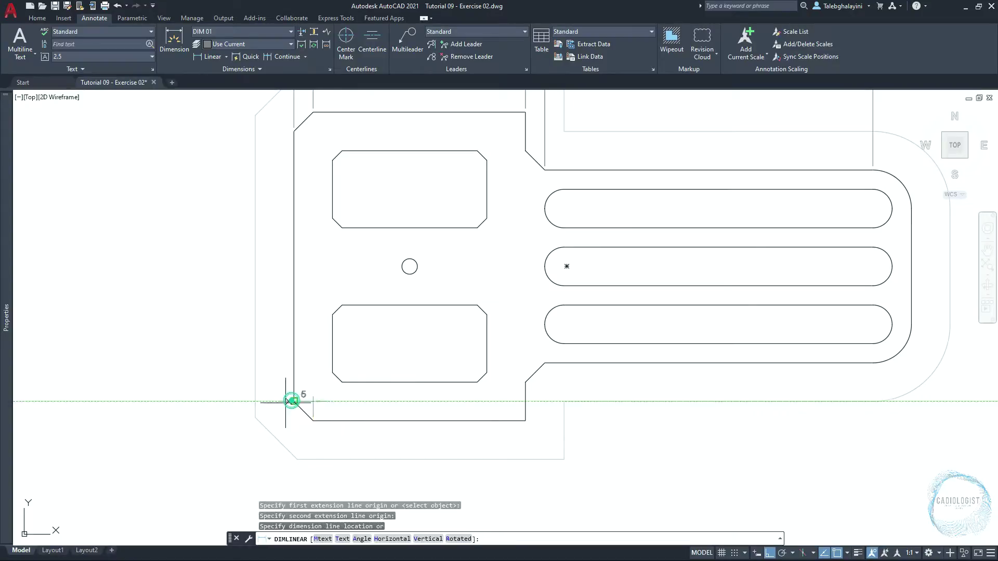
left_click(258, 416)
Continue the left-side chain with 70 and 5 dimensions up to the top-left chamfer.
type("DIMCONT")
key("Return")
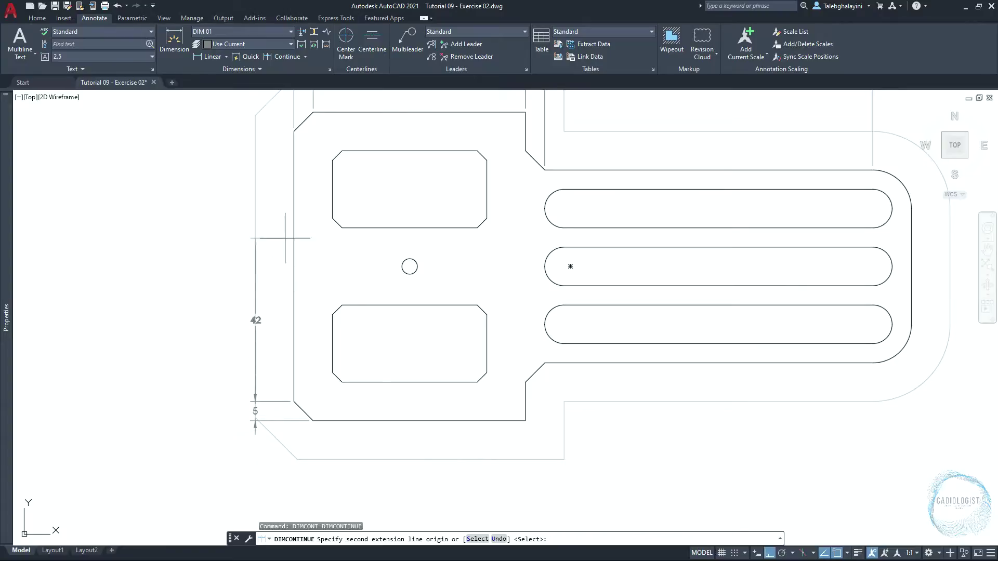
left_click(294, 132)
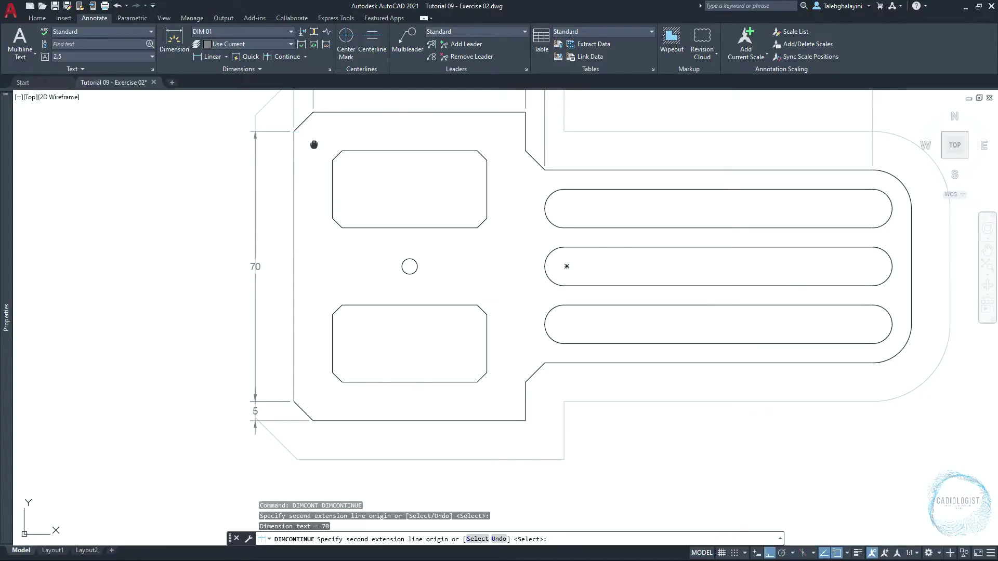
middle_click_drag(312, 147, 291, 252)
left_click(294, 218)
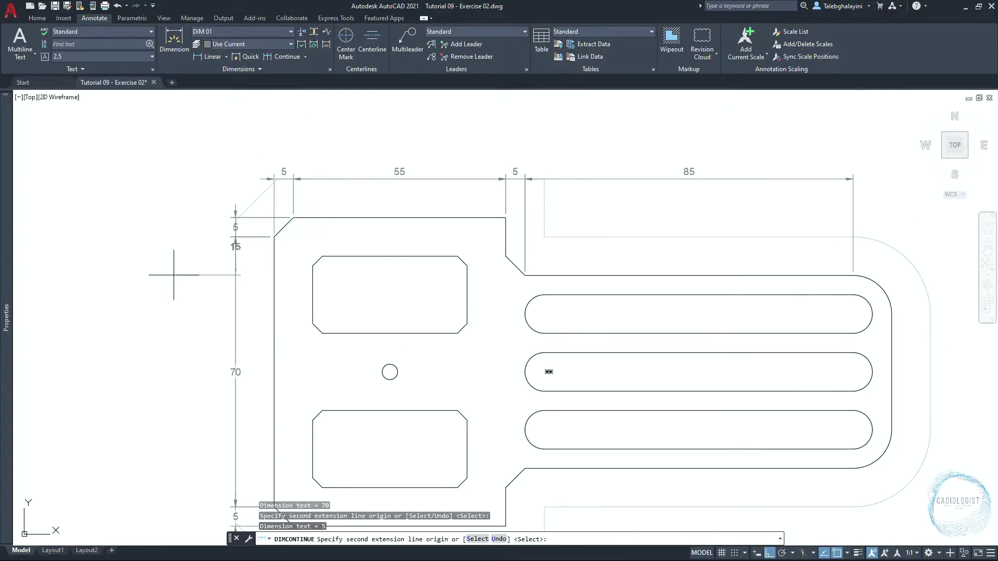
key("Return")
scroll(179, 242, "down", 3)
key("Escape")
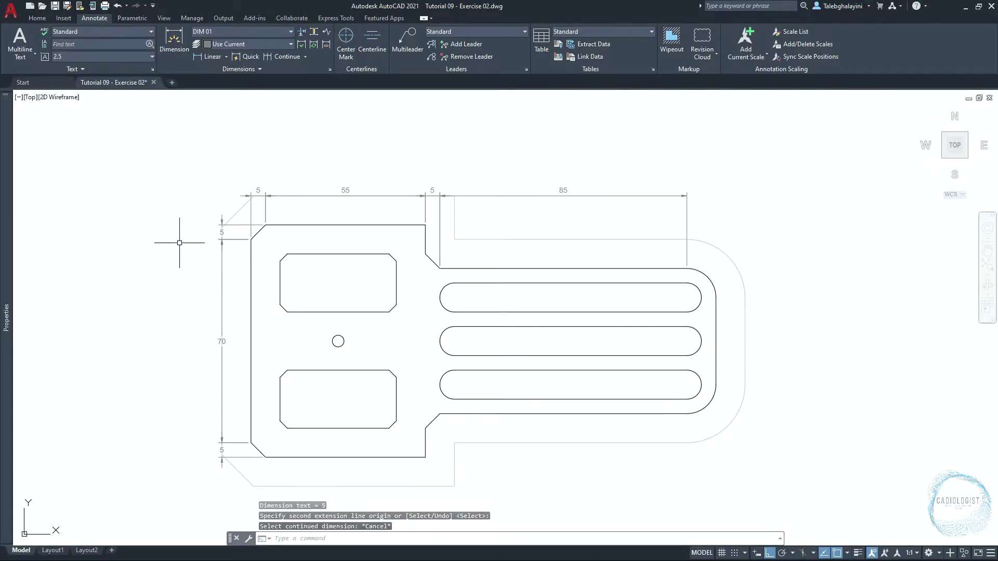
type("dli")
key("Return")
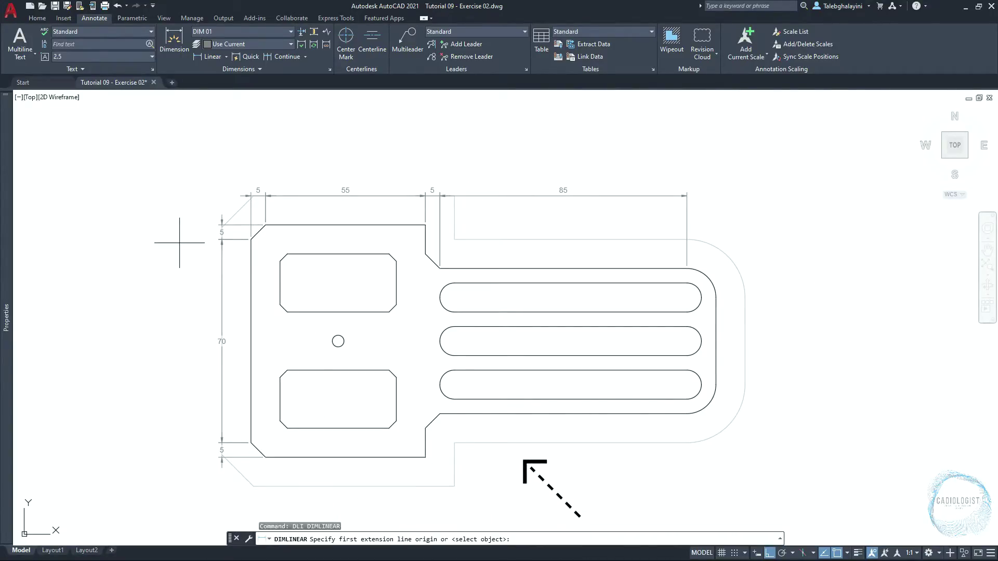
Dimension the bottom edge with a 60 and a continued 100 dimension.
scroll(294, 231, "up", 2)
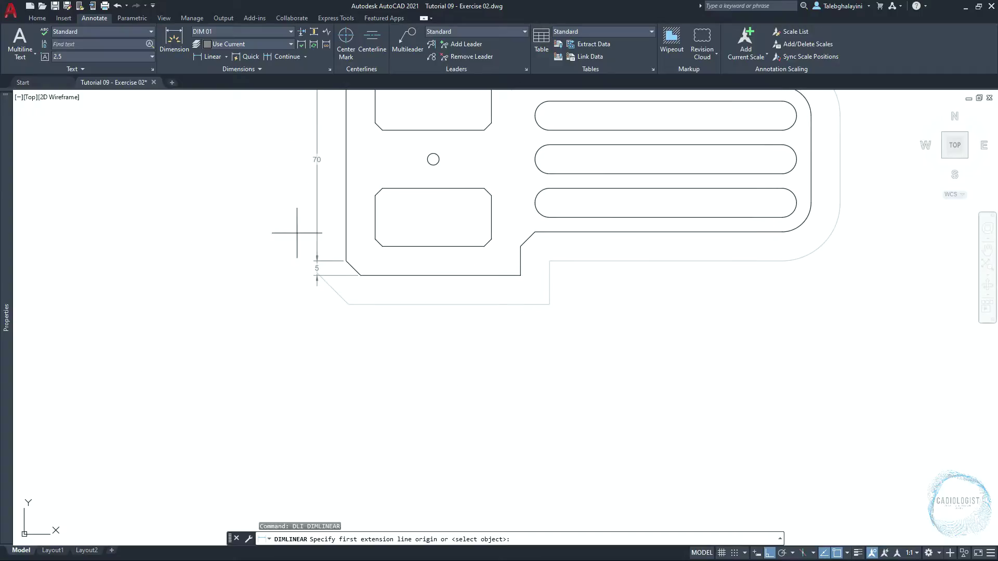
left_click(355, 237)
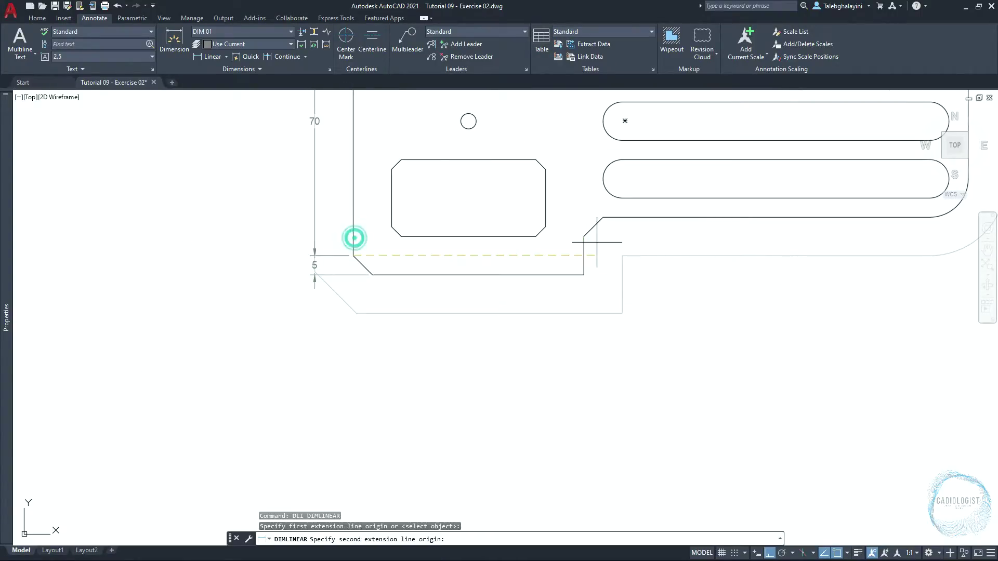
left_click(584, 274)
left_click(566, 317)
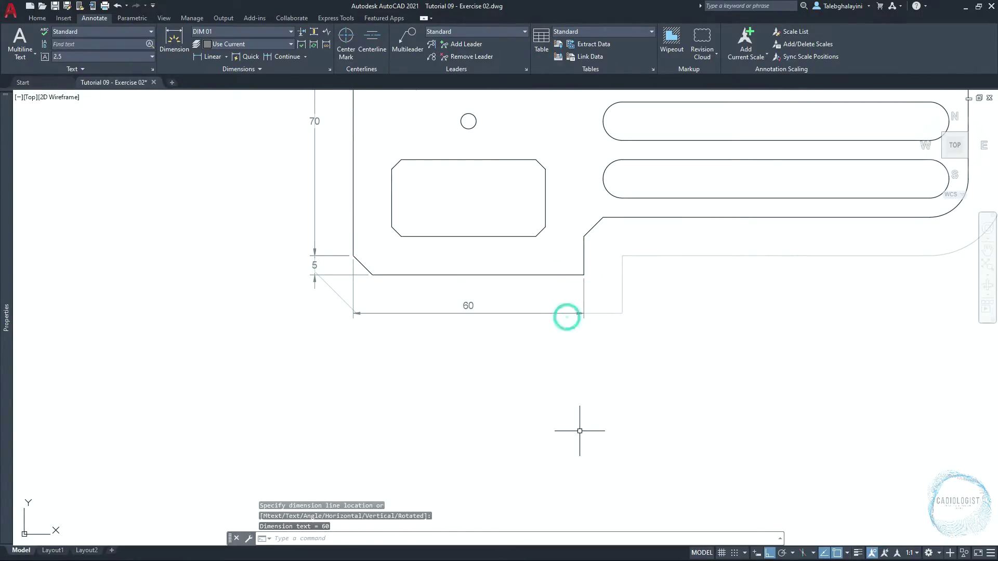
type("dimcont")
key("Return")
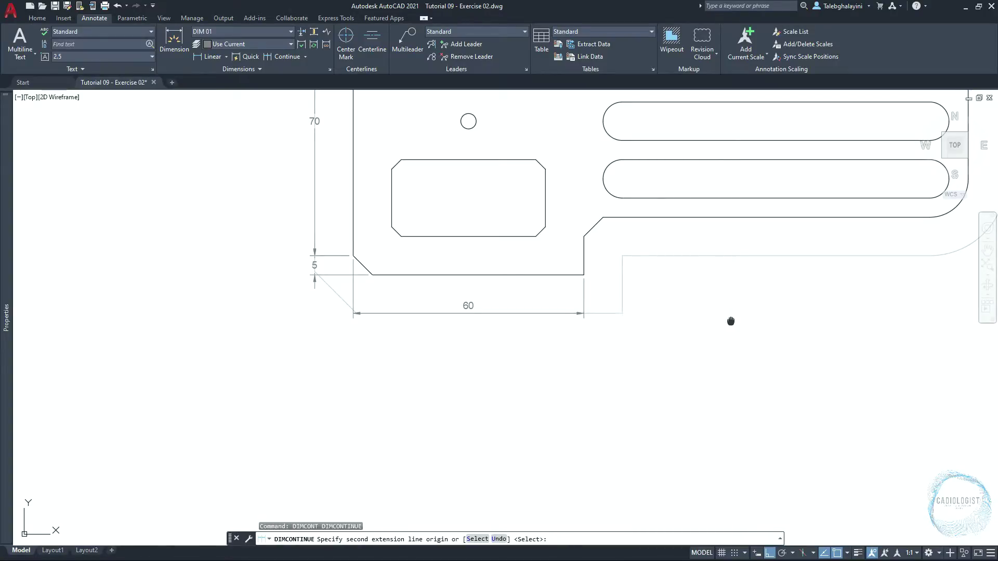
middle_click_drag(730, 323, 498, 395)
left_click(735, 251)
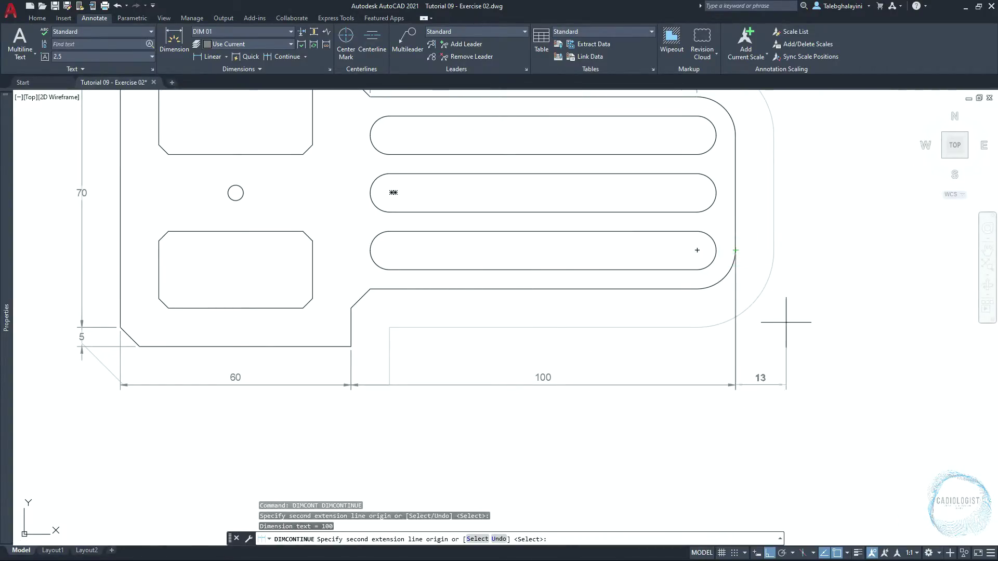
key("Escape")
Add a vertical 5 dimension at the lower step chamfer.
type("DLI")
key("Return")
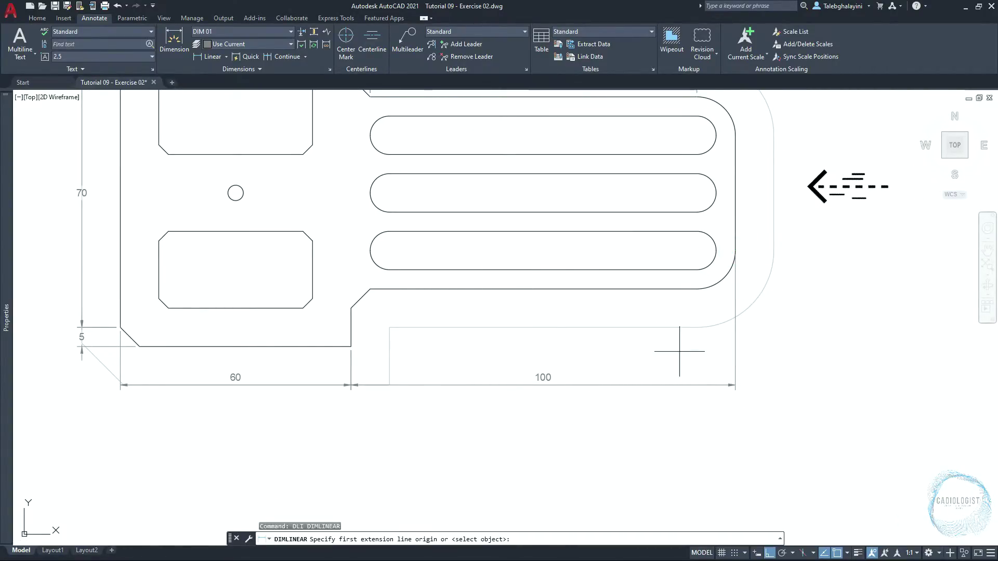
left_click(351, 307)
left_click(370, 289)
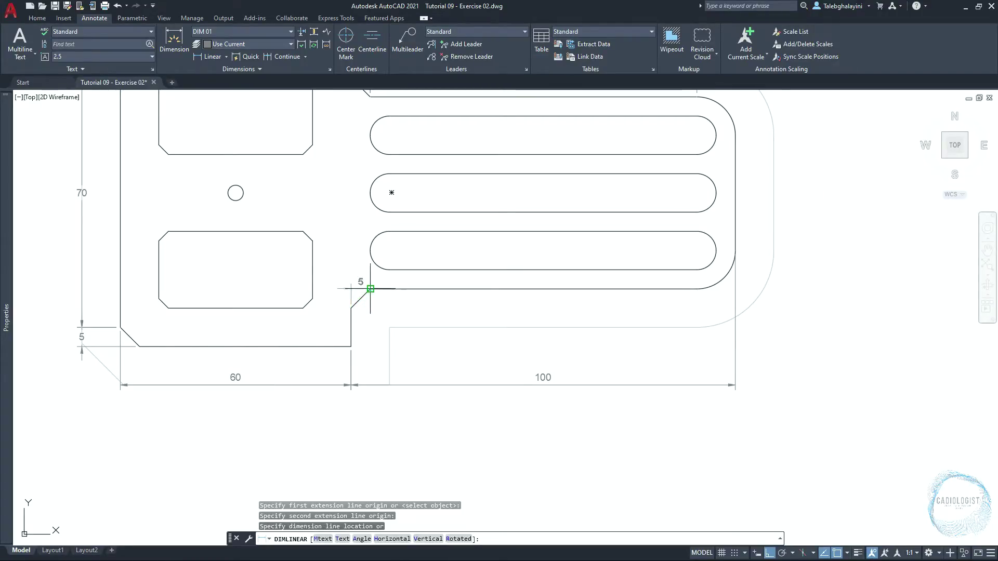
left_click(388, 329)
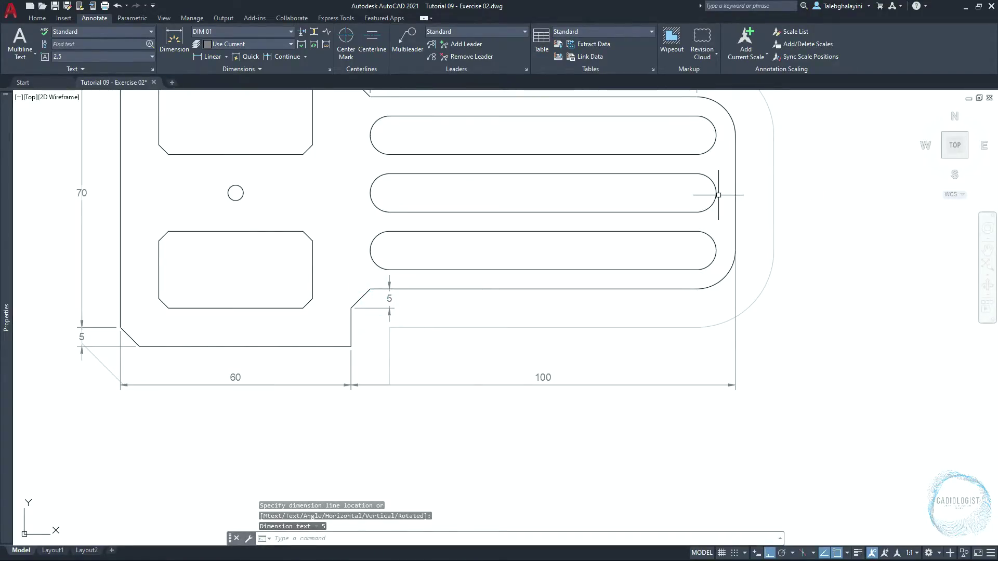
Add the vertical 50 height dimension beside the plate's right end.
key("Return")
left_click(696, 285)
middle_click_drag(712, 186, 686, 276)
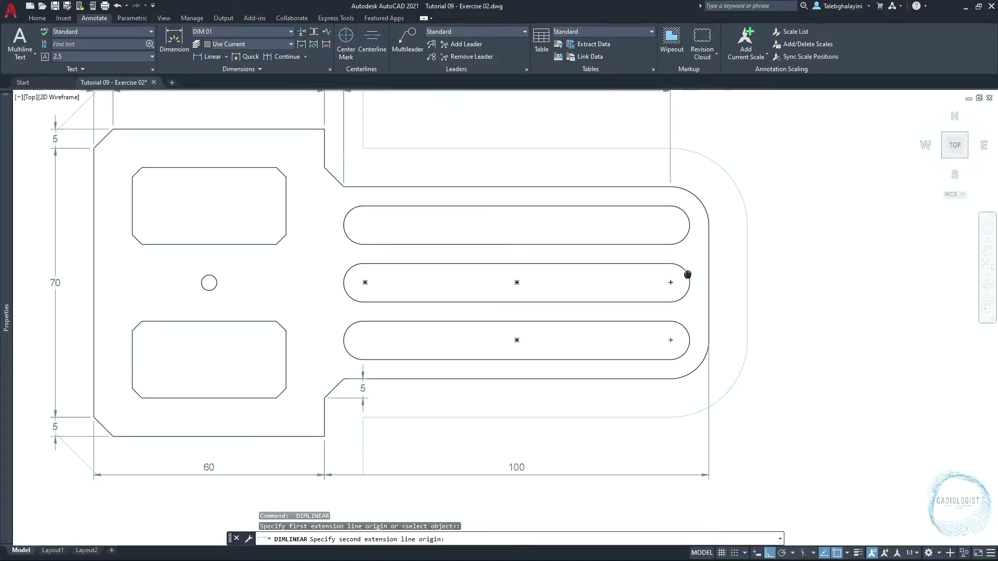
left_click(670, 186)
left_click(746, 216)
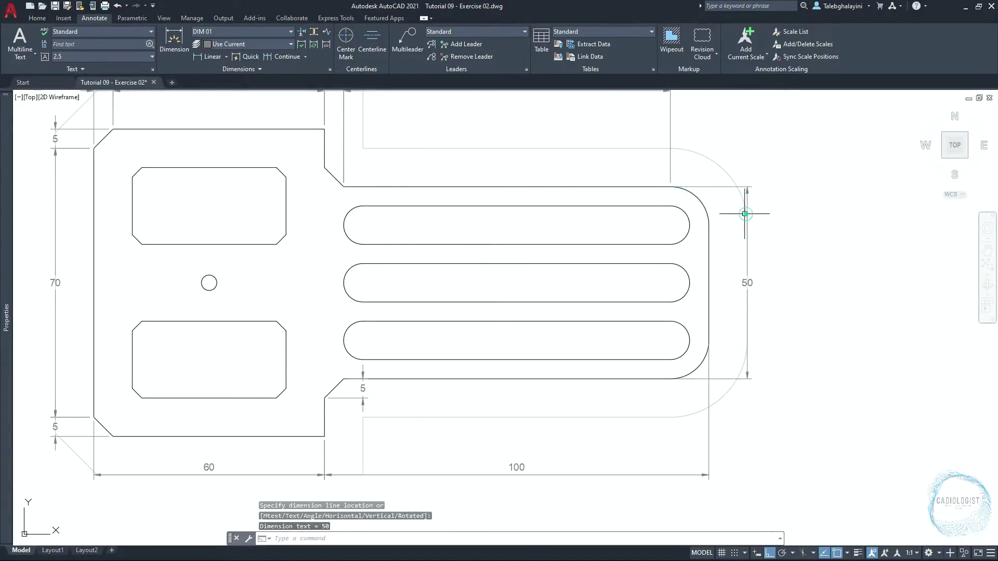
Add a vertical 5 dimension at the upper step chamfer.
middle_click_drag(449, 127, 452, 192)
key("Return")
left_click(347, 251)
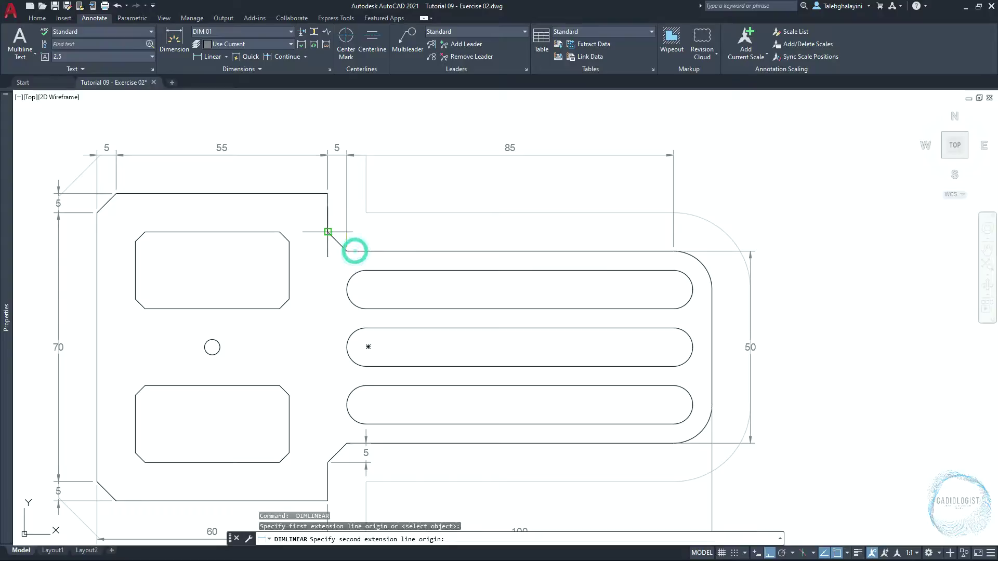
left_click(328, 231)
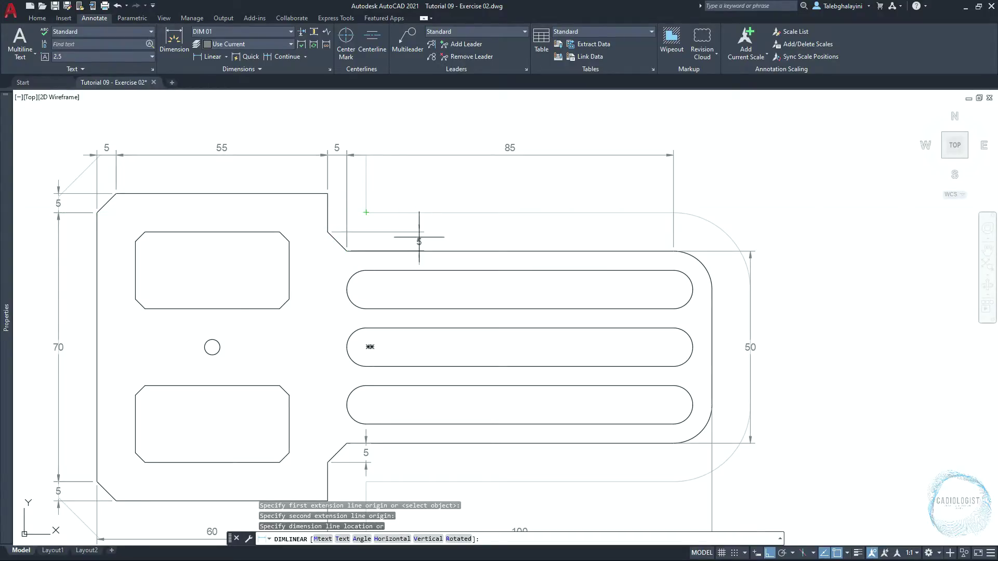
left_click(366, 212)
key("Return")
key("Escape")
scroll(480, 180, "down", 1)
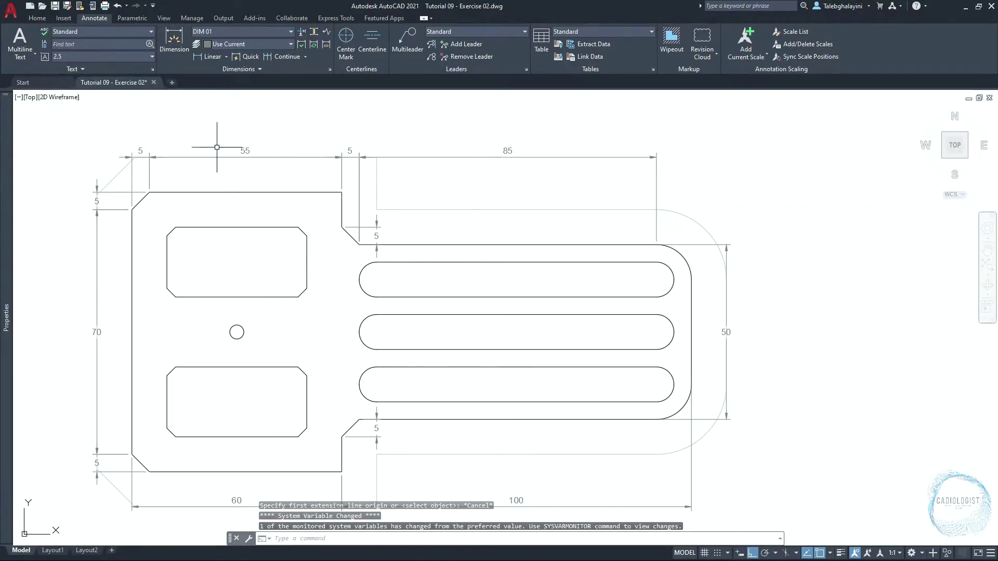
Add an R10 radius dimension to the right end's upper corner arc.
left_click(227, 58)
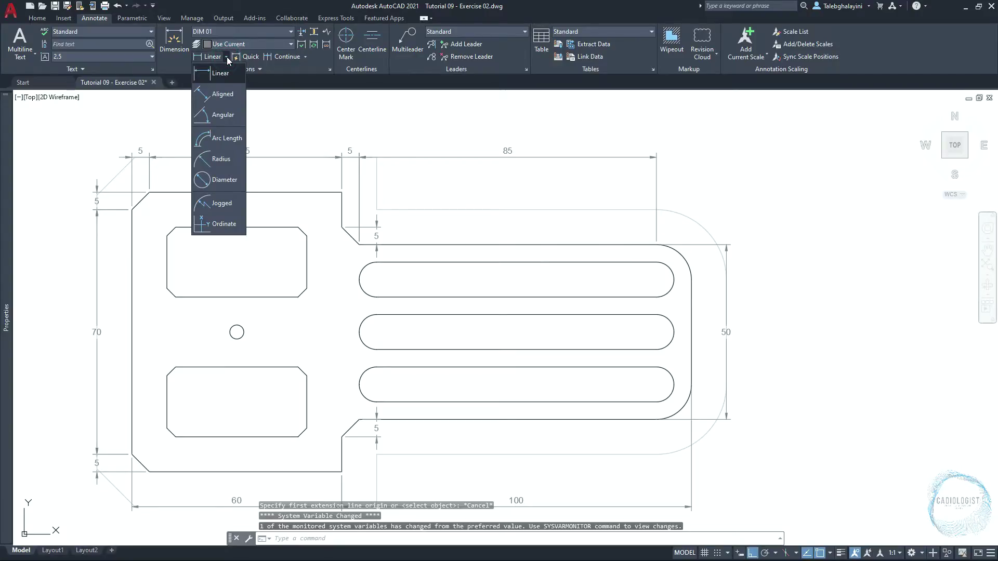
left_click(218, 160)
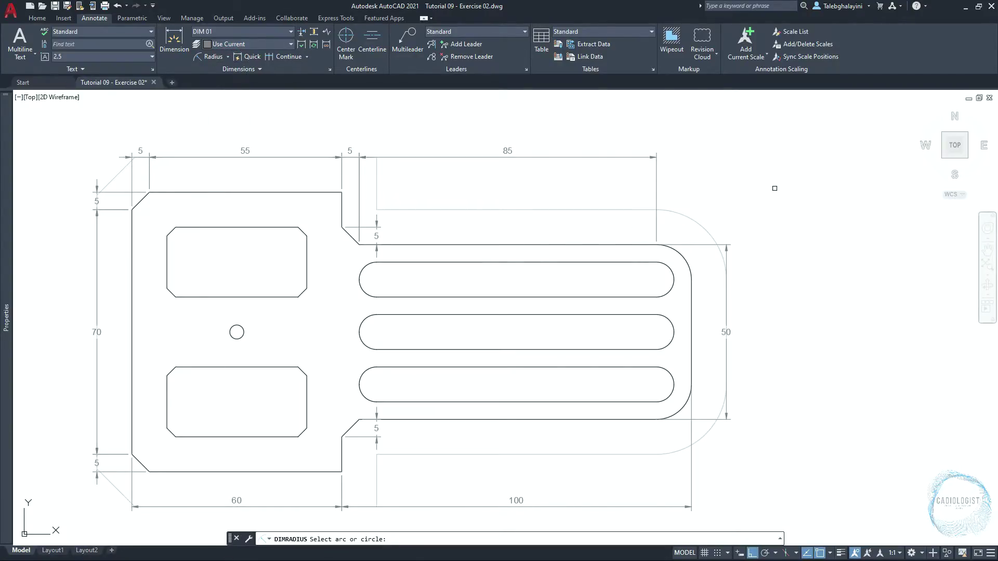
left_click(669, 270)
scroll(727, 220, "up", 1)
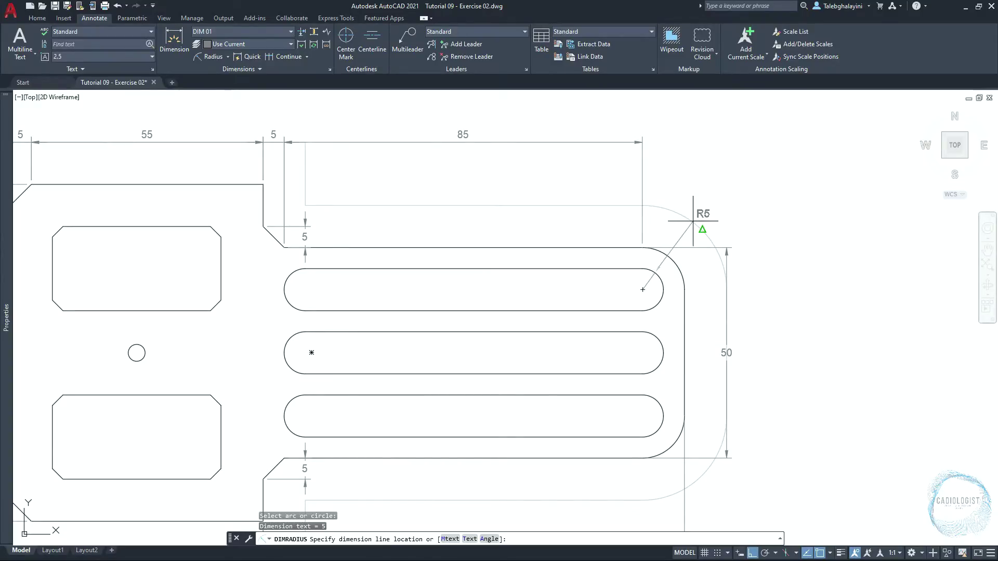
left_click(692, 221)
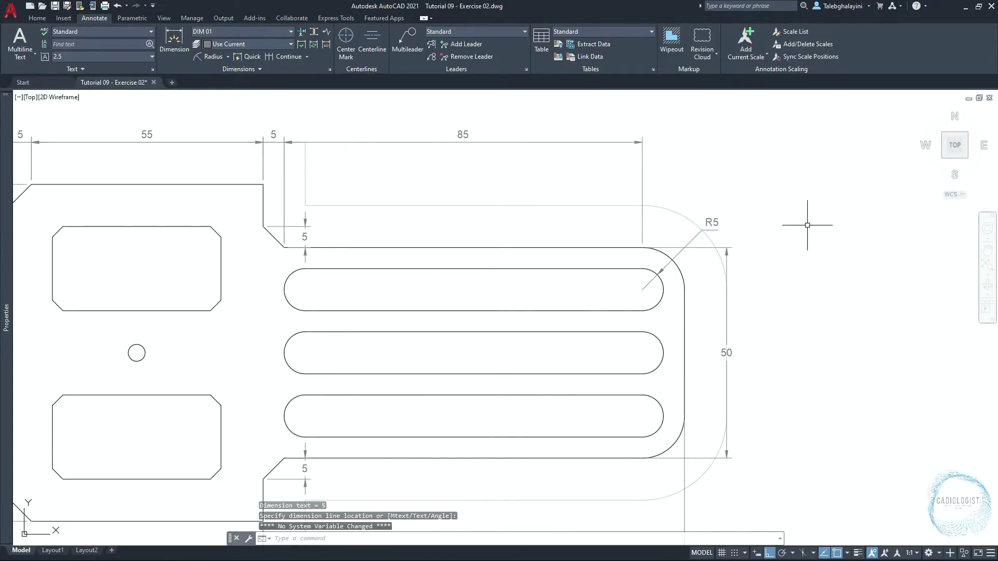
Mirror the R10 dimension onto the lower right corner, keeping the original.
left_click(708, 223)
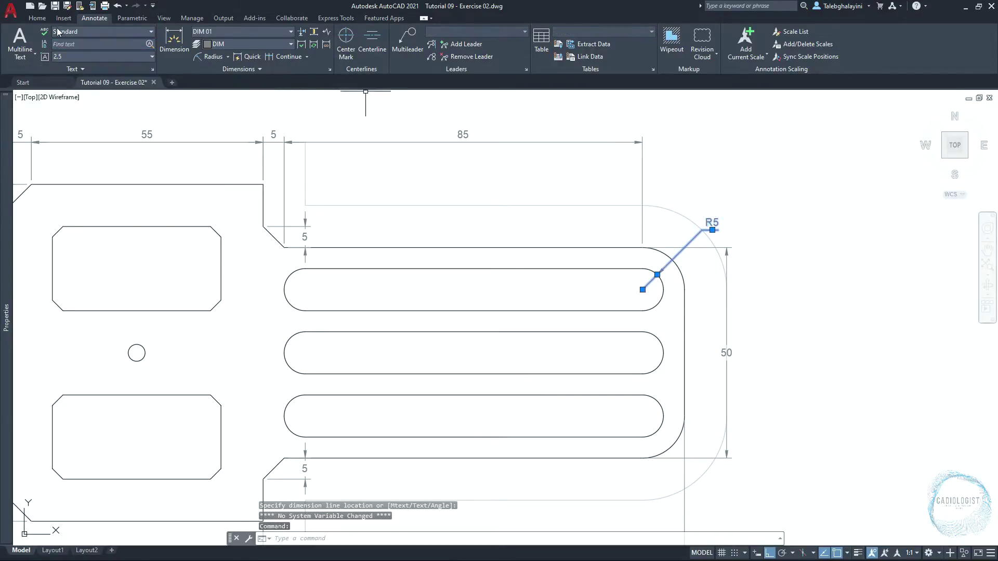
left_click(37, 18)
left_click(176, 43)
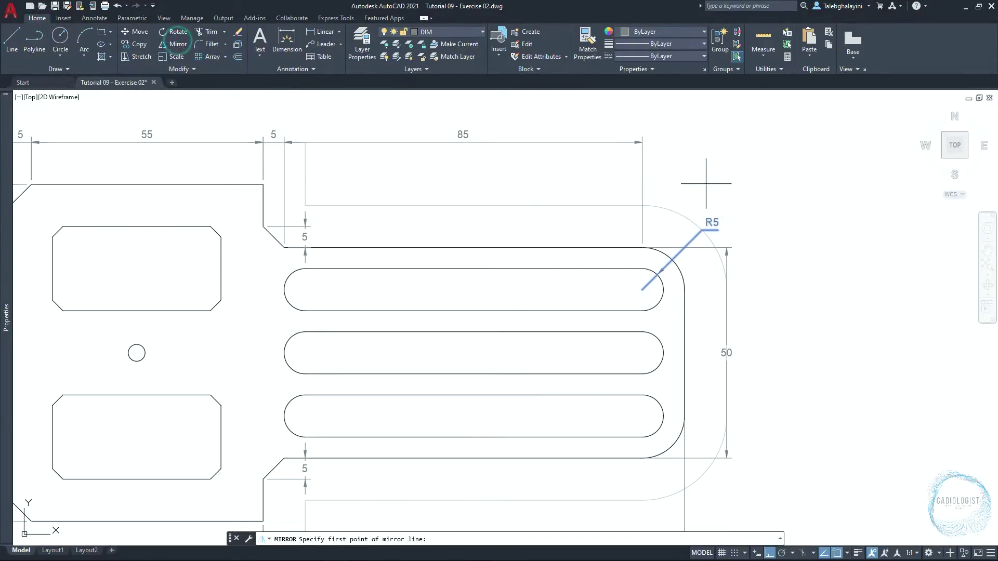
left_click(642, 352)
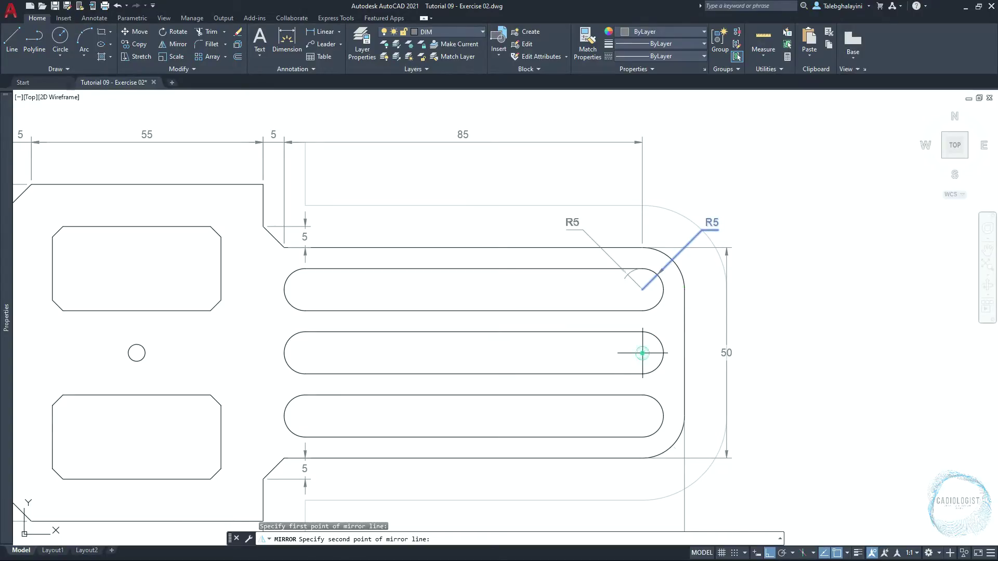
left_click(852, 344)
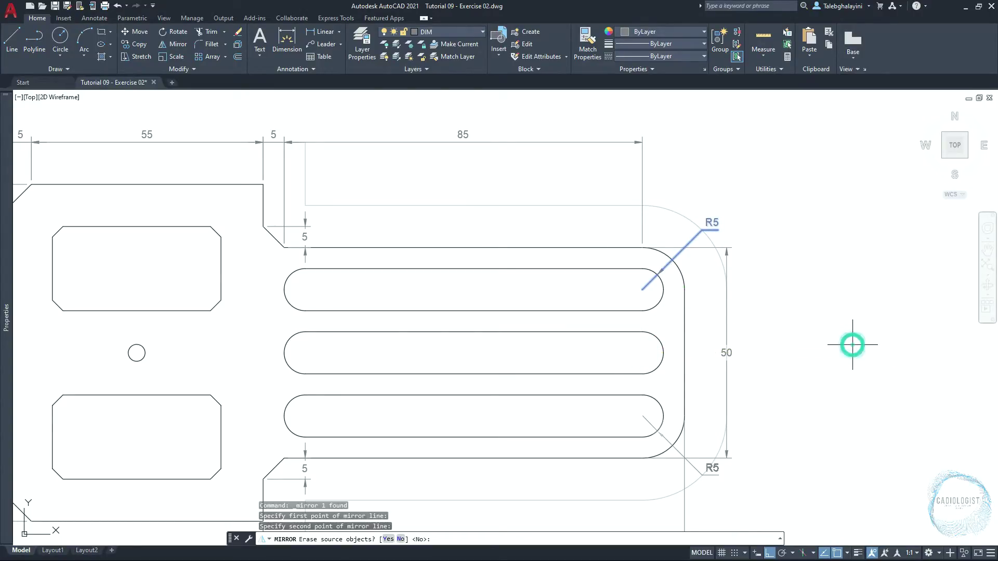
key("Return")
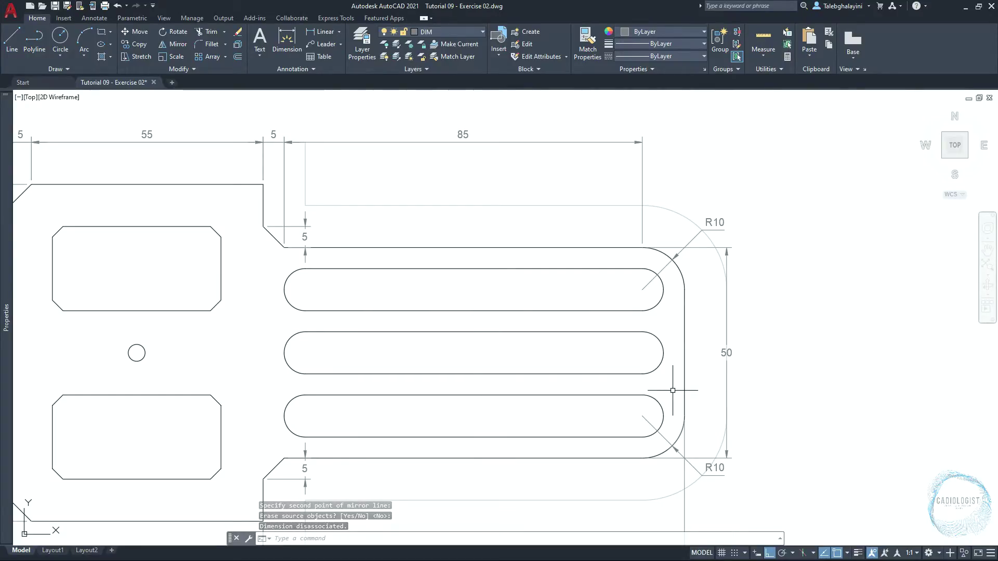
Add an R5 radius dimension to the middle slot's left end with DIMRADIUS.
type("dimr")
key("Return")
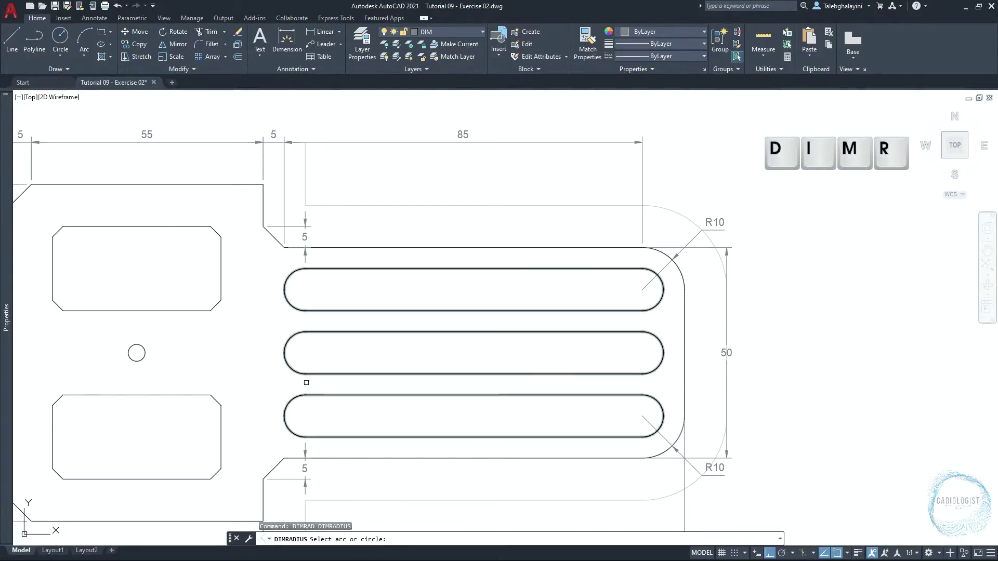
left_click(286, 362)
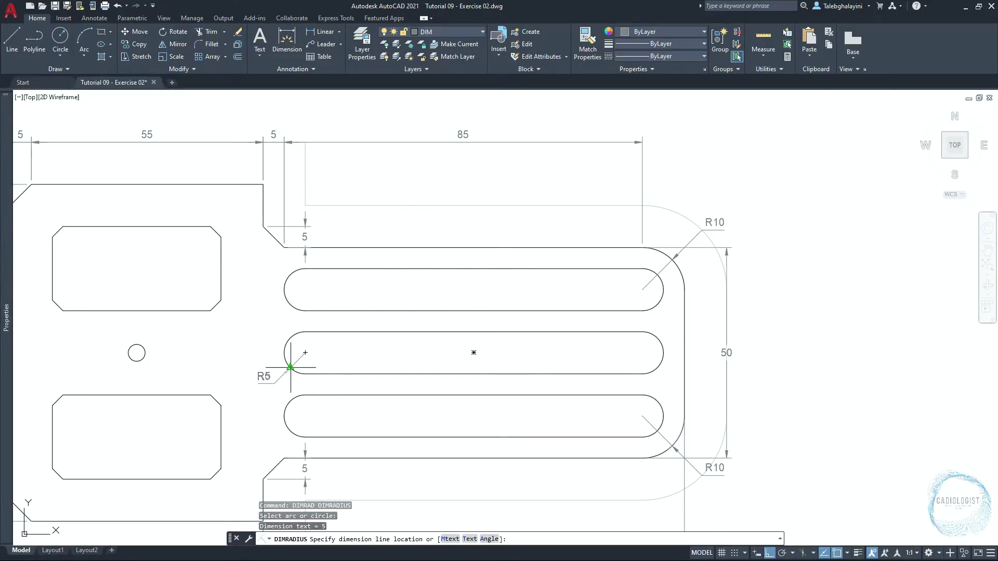
left_click(291, 367)
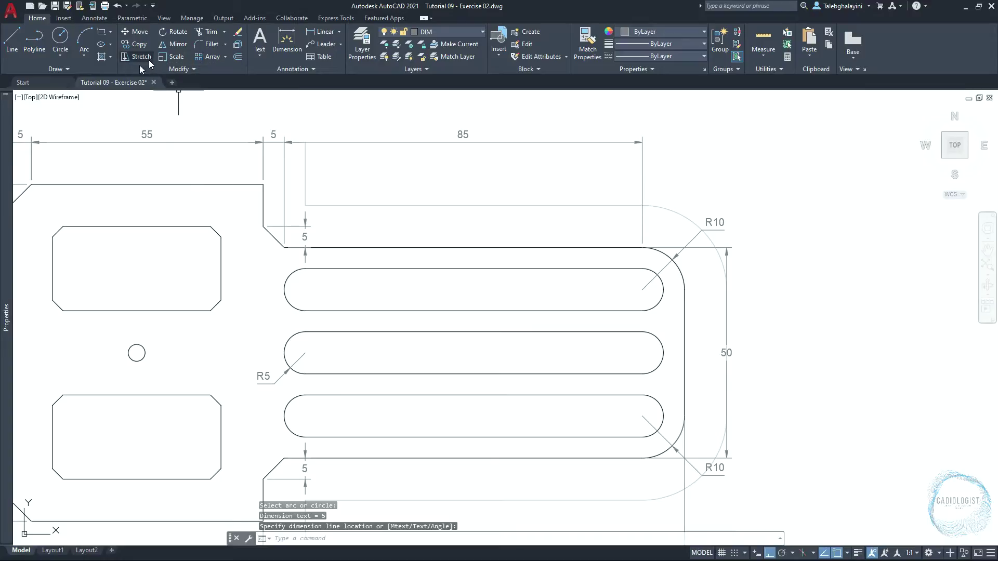
Add a Ø4 diameter dimension beside the small hole.
left_click(94, 18)
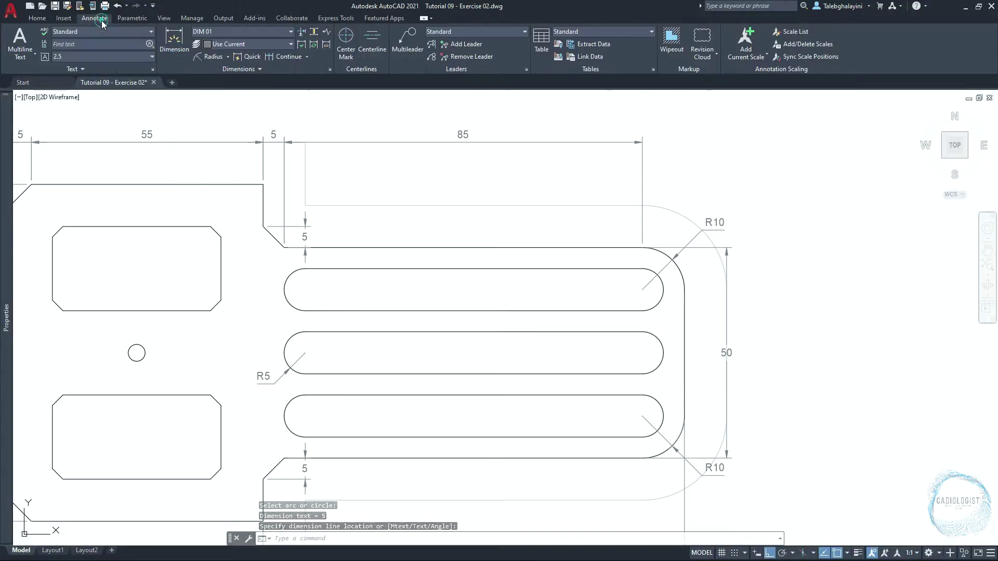
left_click(227, 56)
left_click(216, 179)
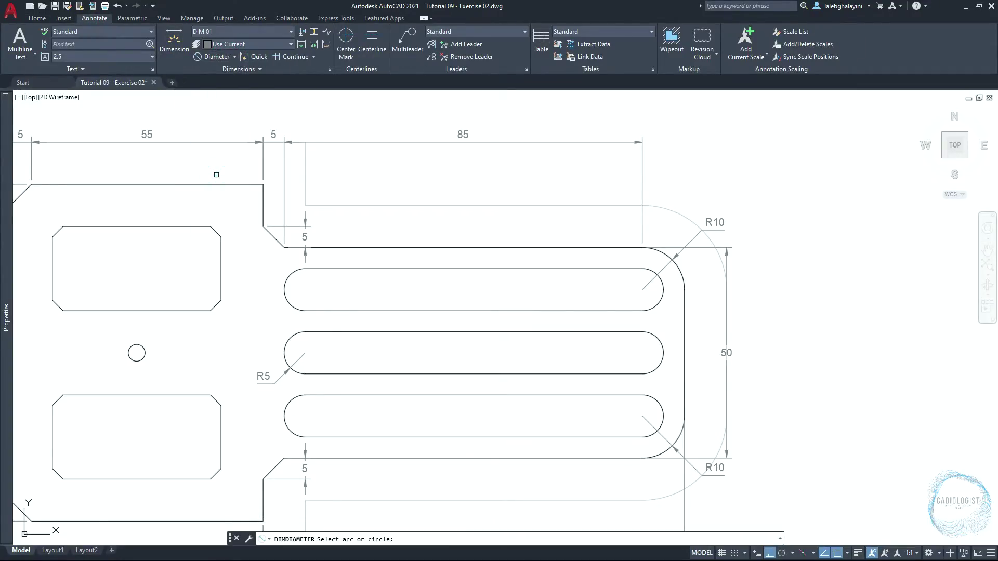
left_click(131, 359)
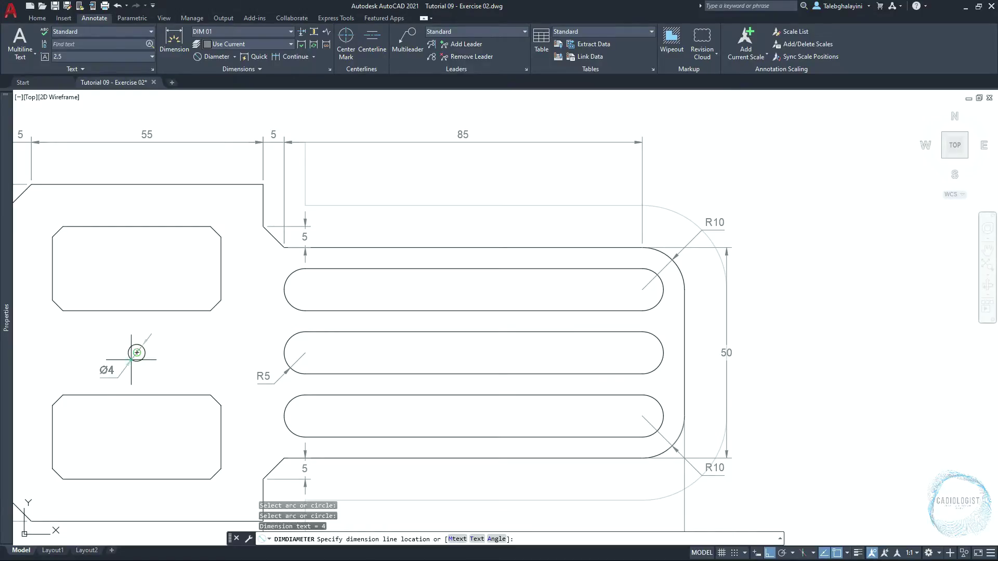
left_click(123, 368)
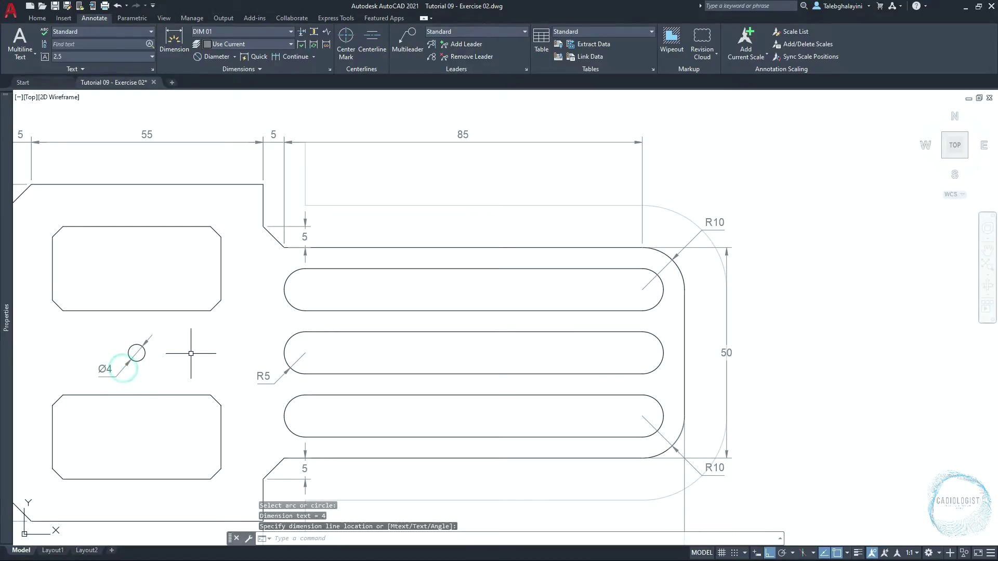
type("DLI")
key("Return")
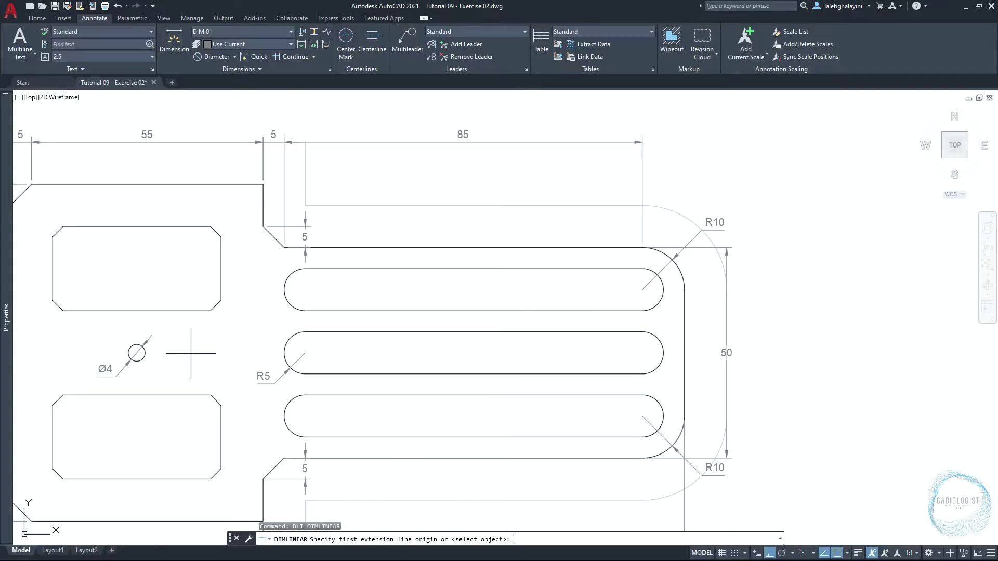
Turn on Perpendicular snap and dimension the 5 gap below the bottom slot.
left_click(463, 458)
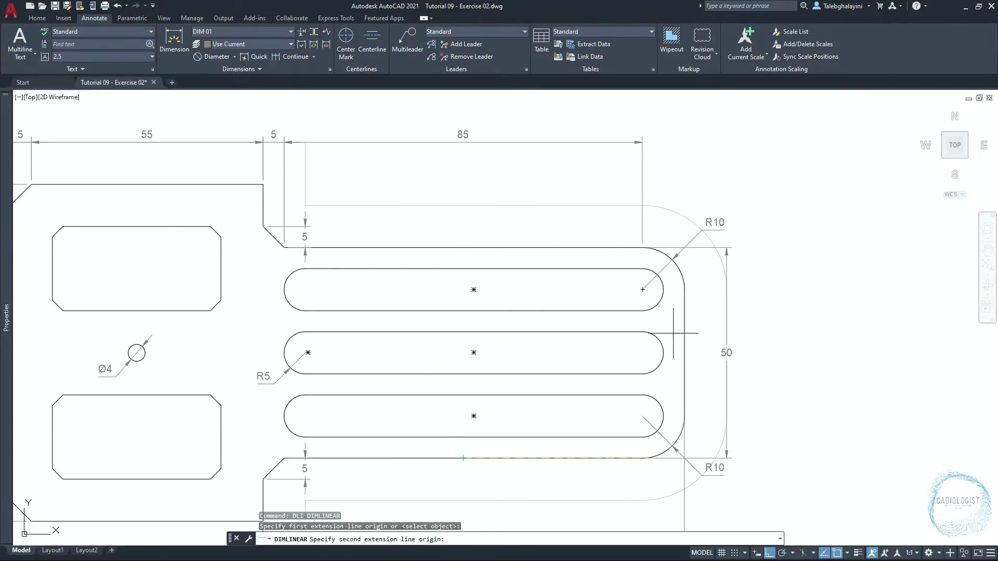
left_click(847, 553)
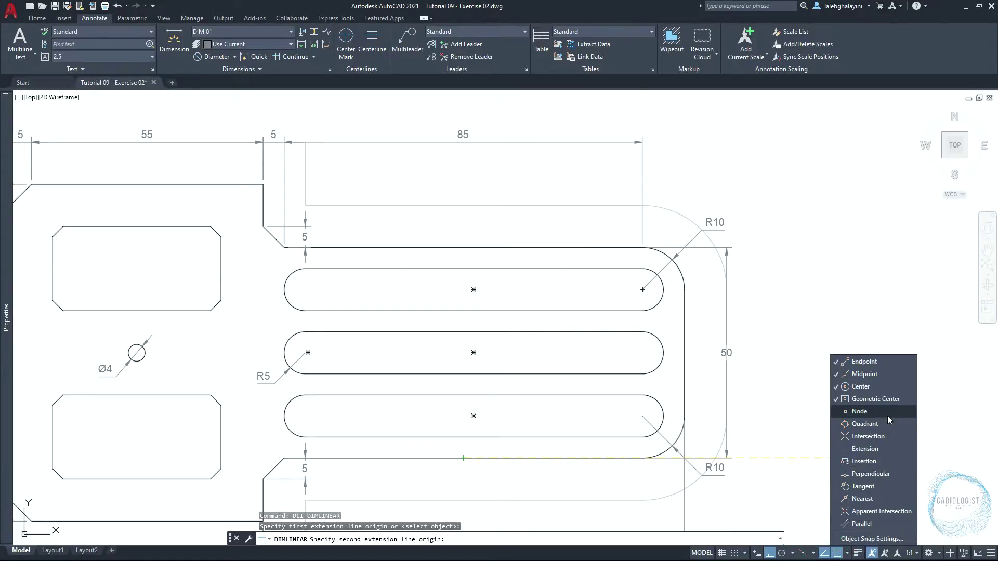
left_click(871, 474)
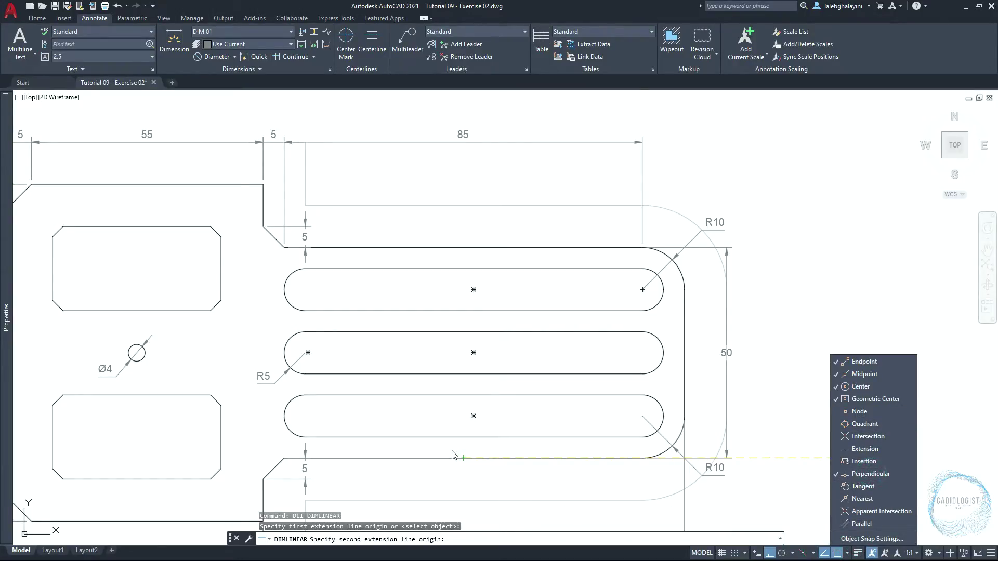
scroll(453, 451, "up", 2)
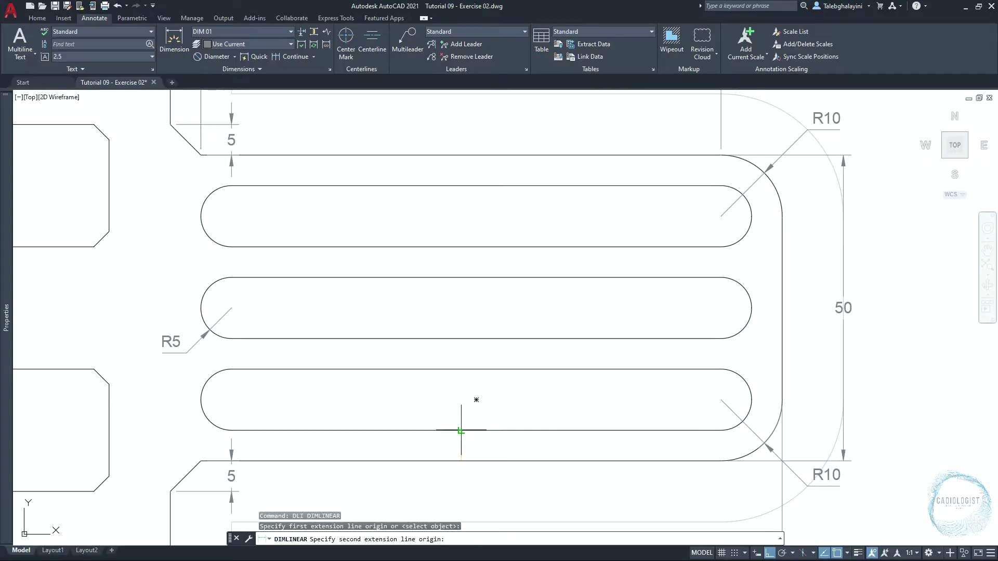
left_click(460, 430)
left_click(460, 430)
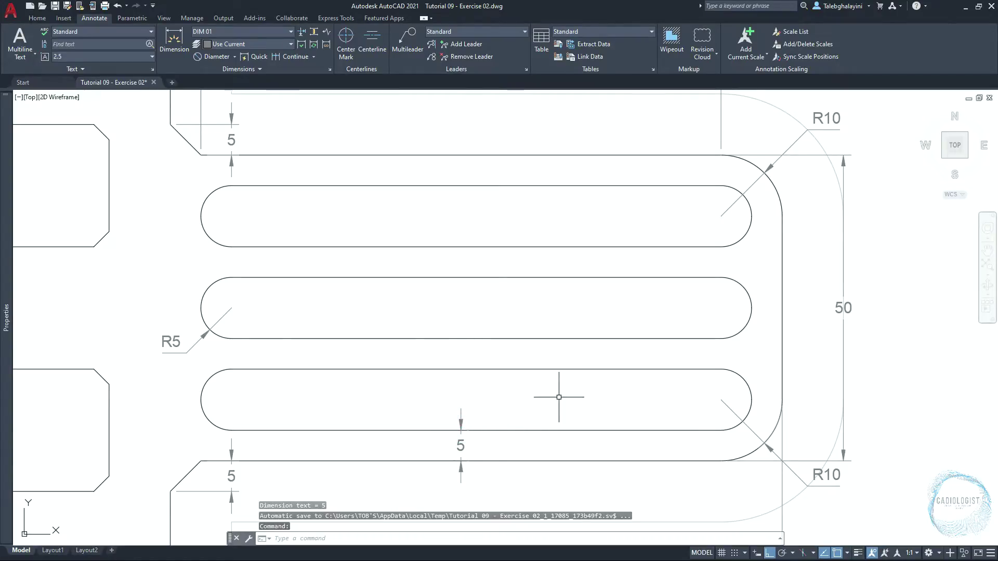
scroll(558, 396, "down", 2)
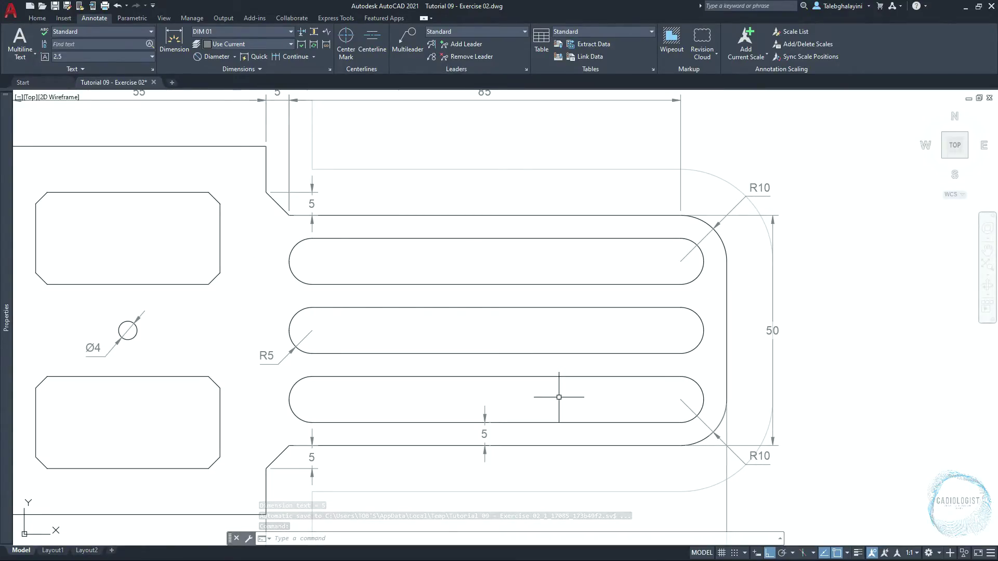
Continue the vertical chain through the slots with 10, 5, 10, 5, 10, 5.
type("dimcont")
key("Return")
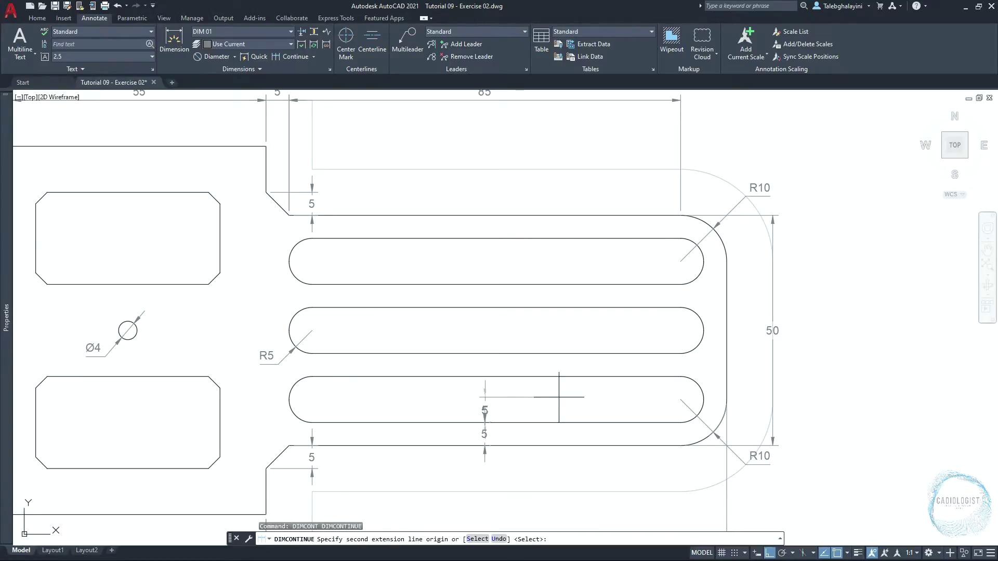
left_click(485, 354)
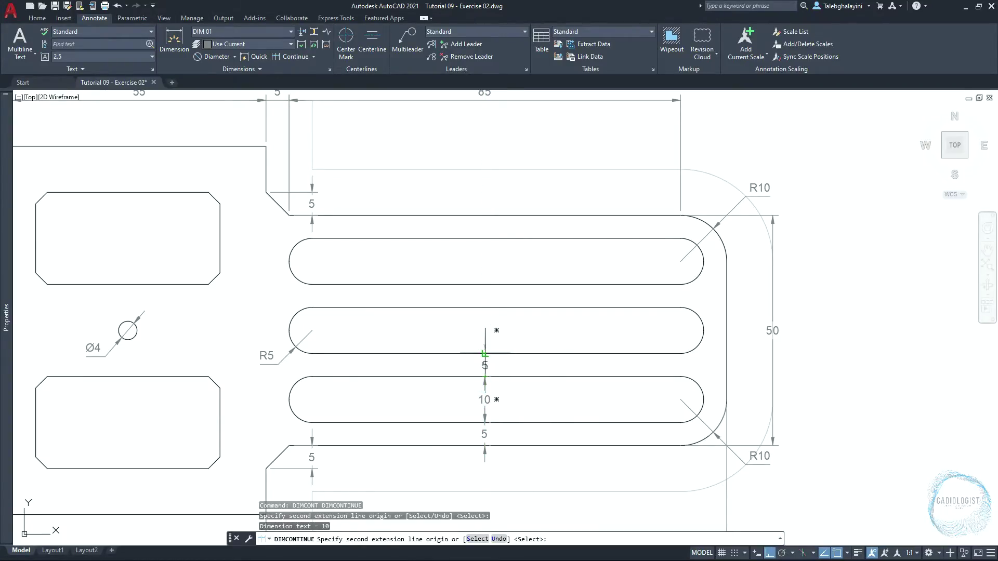
left_click(485, 354)
left_click(485, 307)
left_click(485, 285)
left_click(485, 239)
left_click(485, 215)
key("Return")
key("Return")
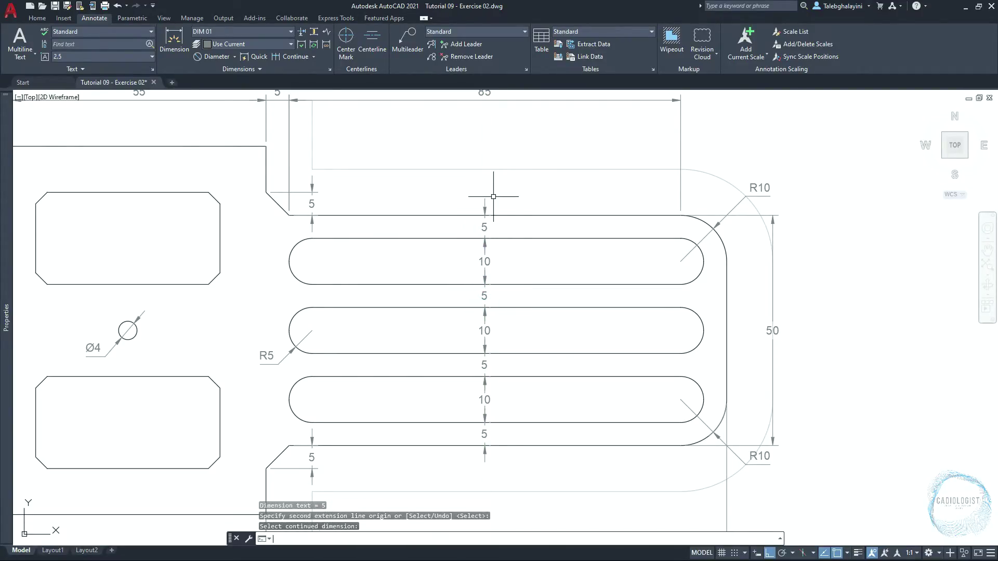
scroll(269, 344, "down", 2)
middle_click_drag(134, 395, 286, 336)
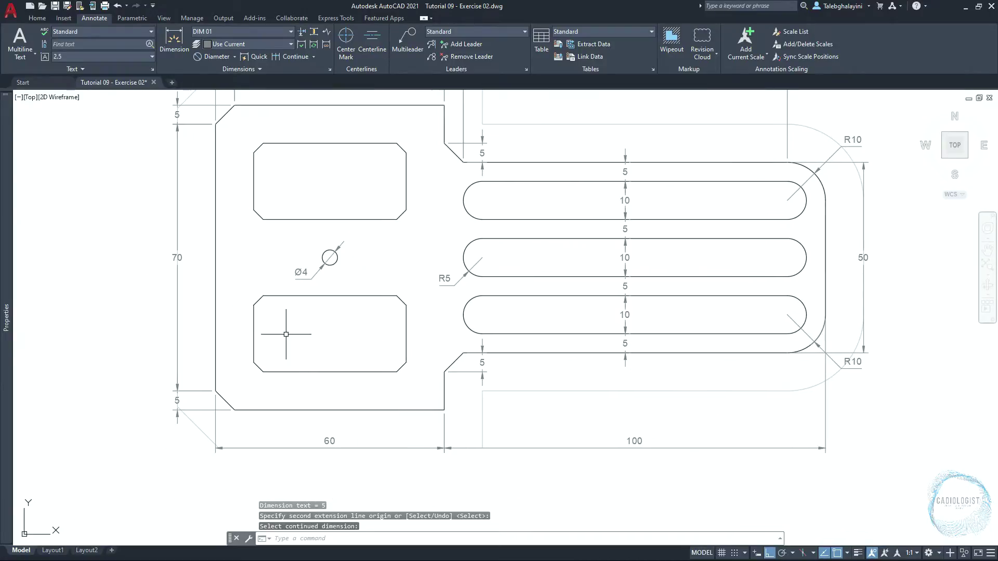
type("XL")
key("Return")
Draw a horizontal and a vertical construction line through the plate's left part.
scroll(286, 334, "up", 1)
type("H")
key("Return")
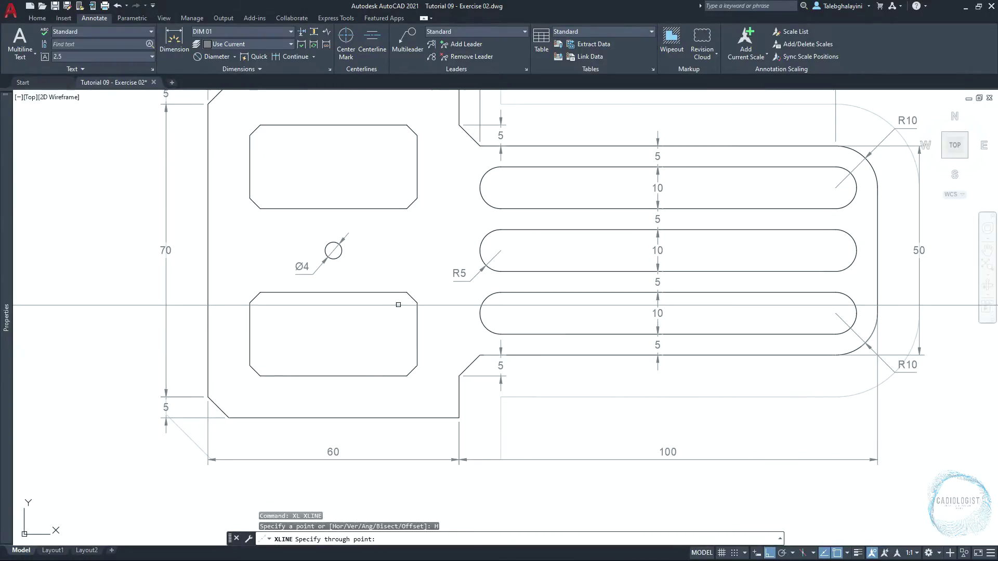
key("Return")
key("Return")
type("v")
key("Return")
left_click(417, 329)
key("Escape")
Move the vertical construction line 5 left and the horizontal one 5 down.
left_click(417, 404)
type("m")
key("Return")
left_click(370, 405)
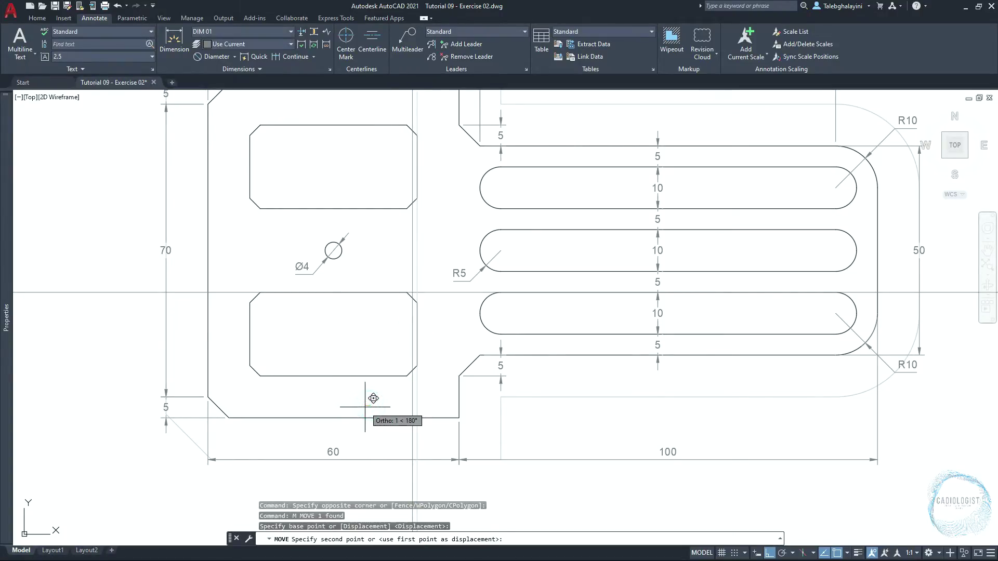
type("5")
key("Return")
left_click(234, 292)
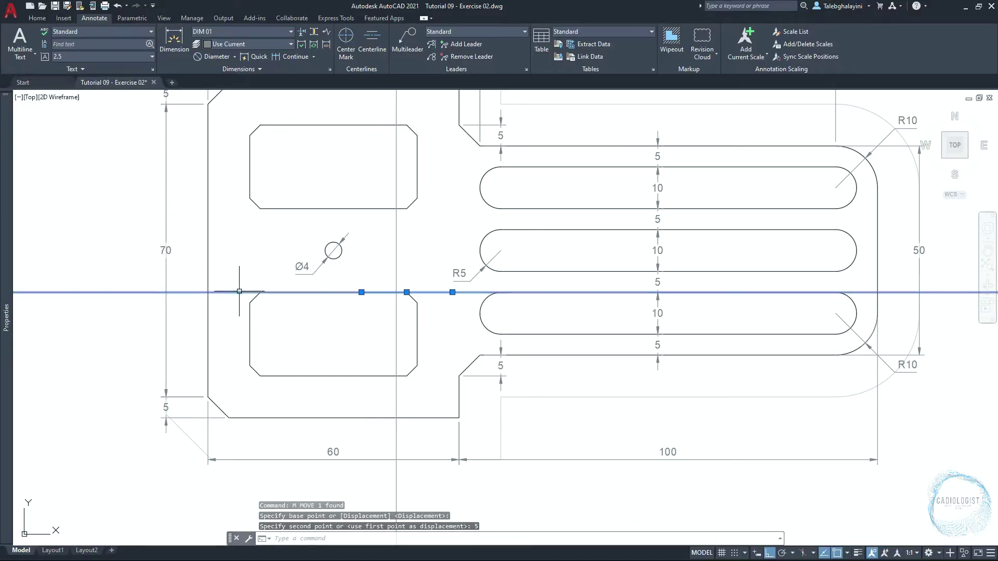
type("m")
key("Return")
left_click(227, 319)
type("5")
key("Return")
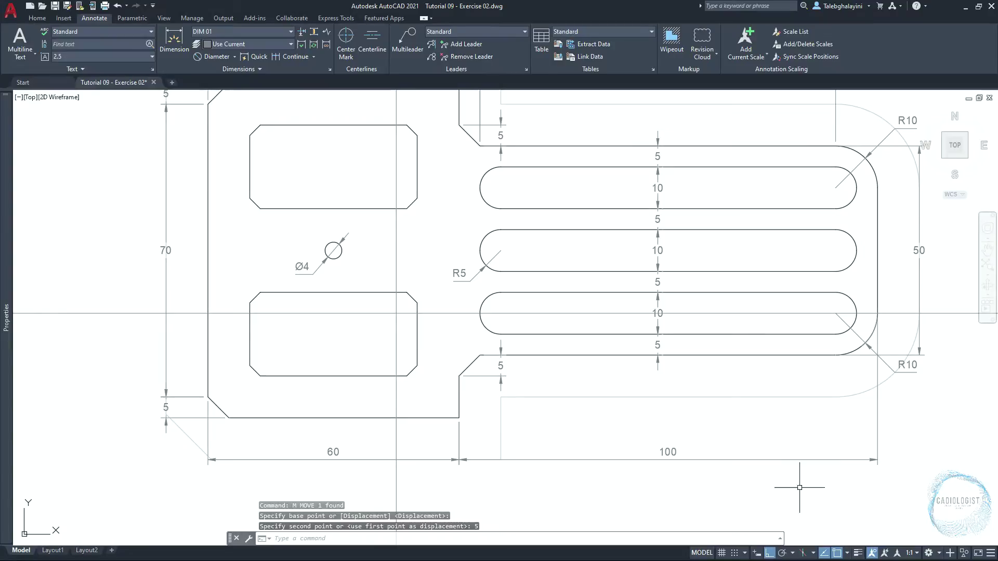
Turn on Intersection object snapping.
left_click(847, 554)
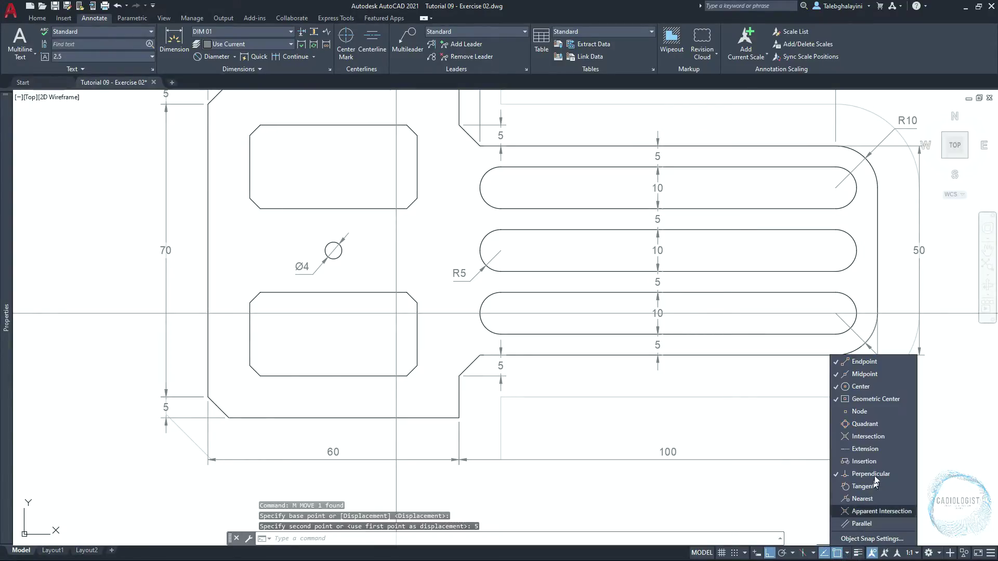
left_click(889, 437)
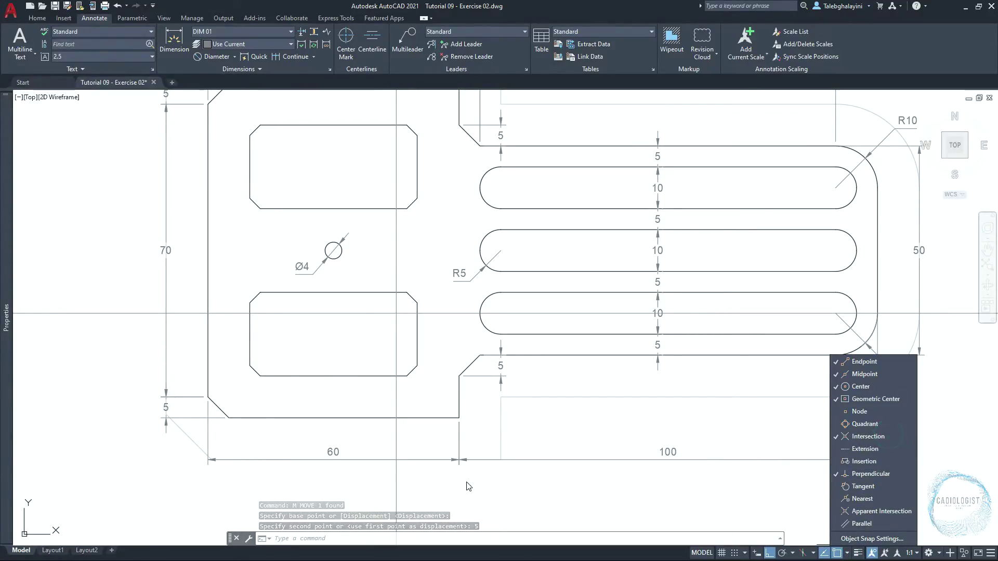
left_click(420, 437)
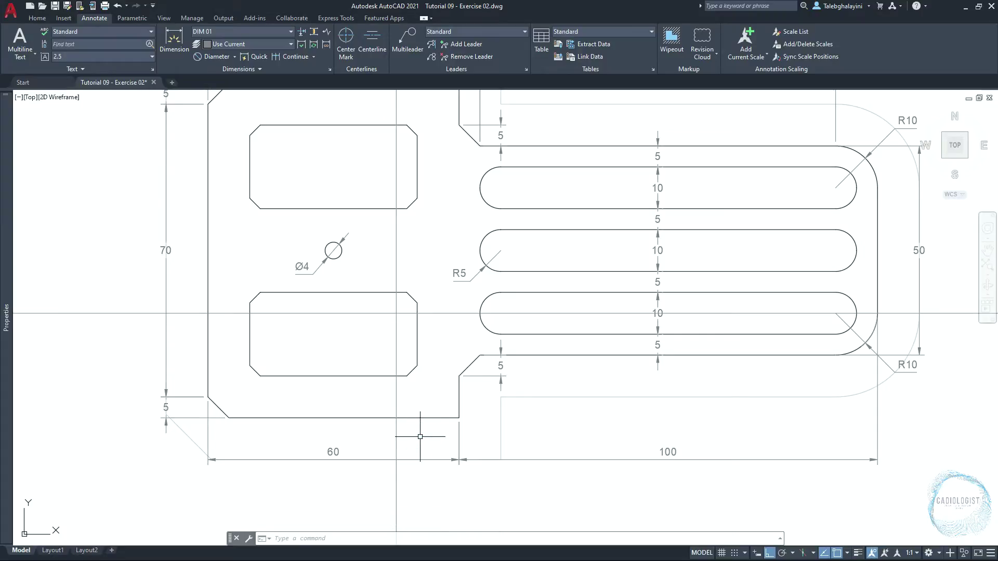
Add a vertical 10-20-20 dimension chain up the plate's left cutouts using DIMLINEAR and DIMCONTINUE.
type("dli")
key("Return")
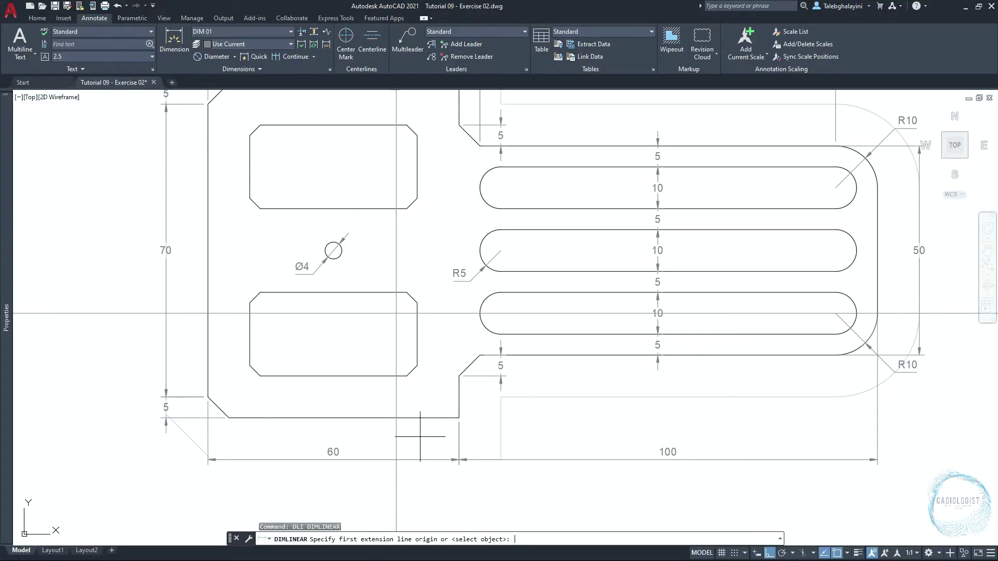
left_click(396, 417)
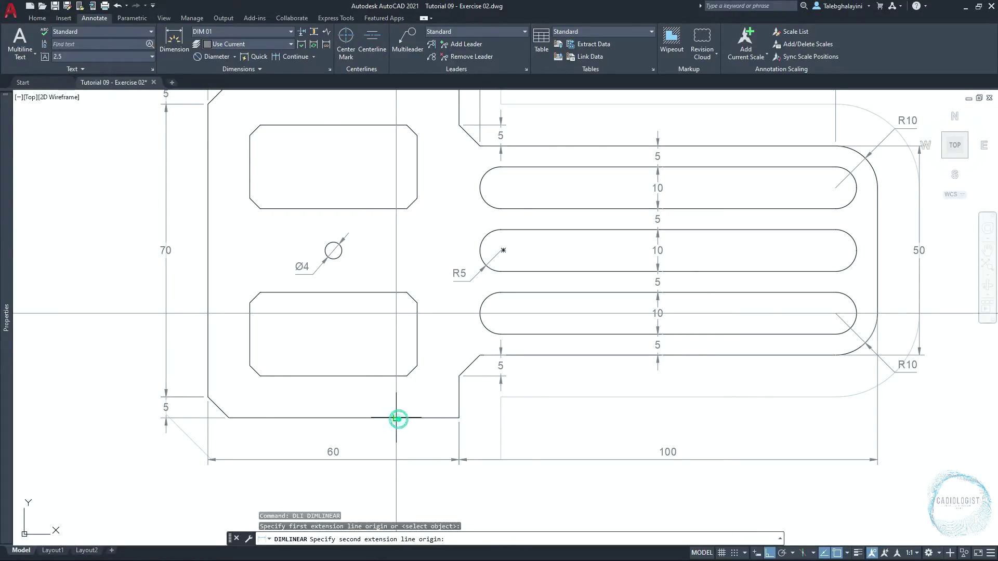
left_click(398, 376)
left_click(397, 376)
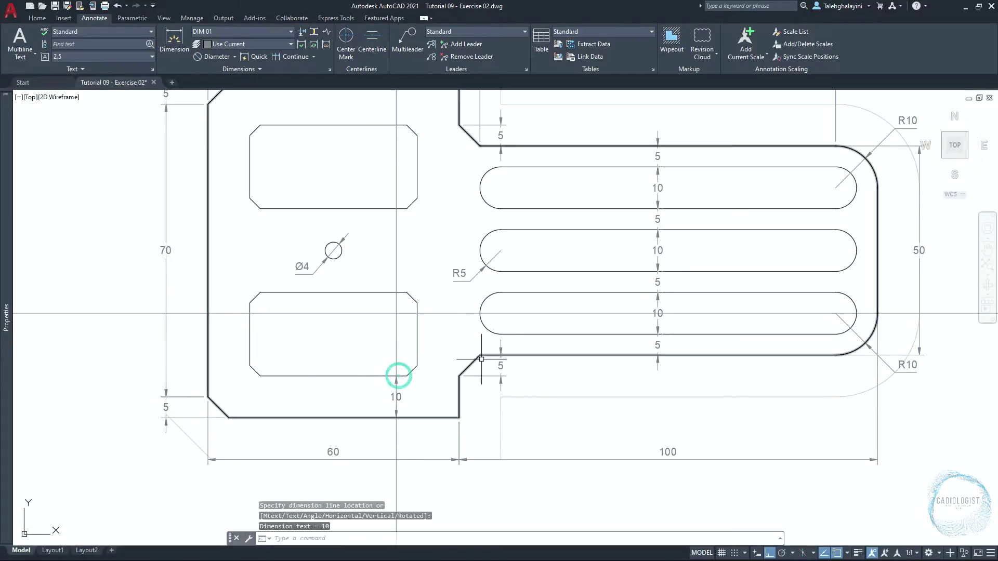
type("dimcont")
key("Return")
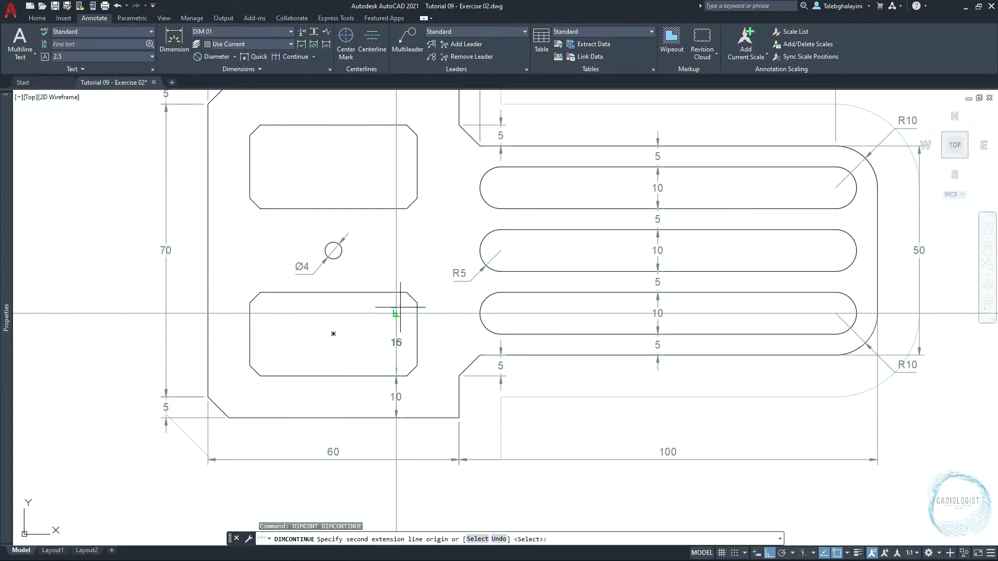
left_click(396, 293)
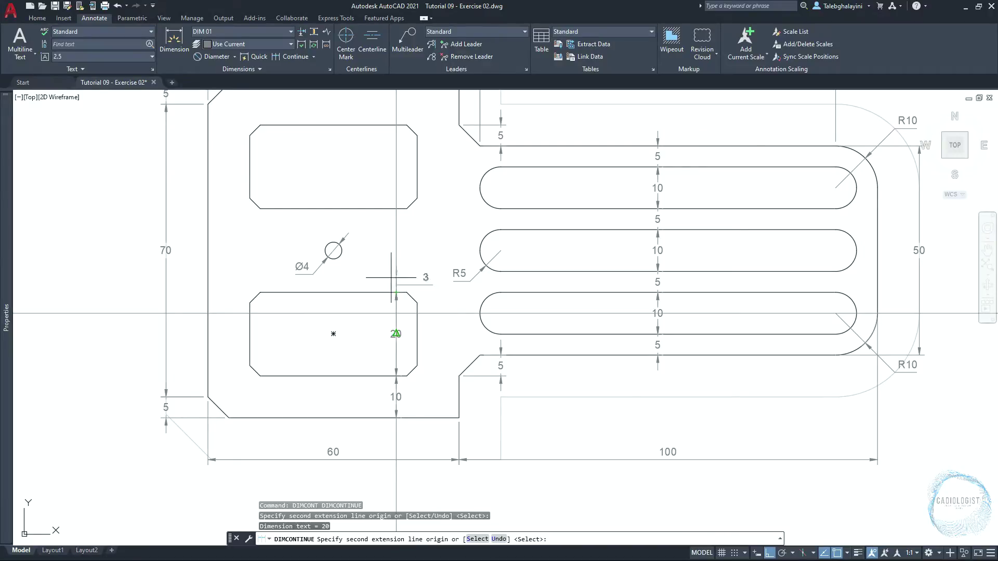
left_click(396, 209)
key("Return")
key("Return")
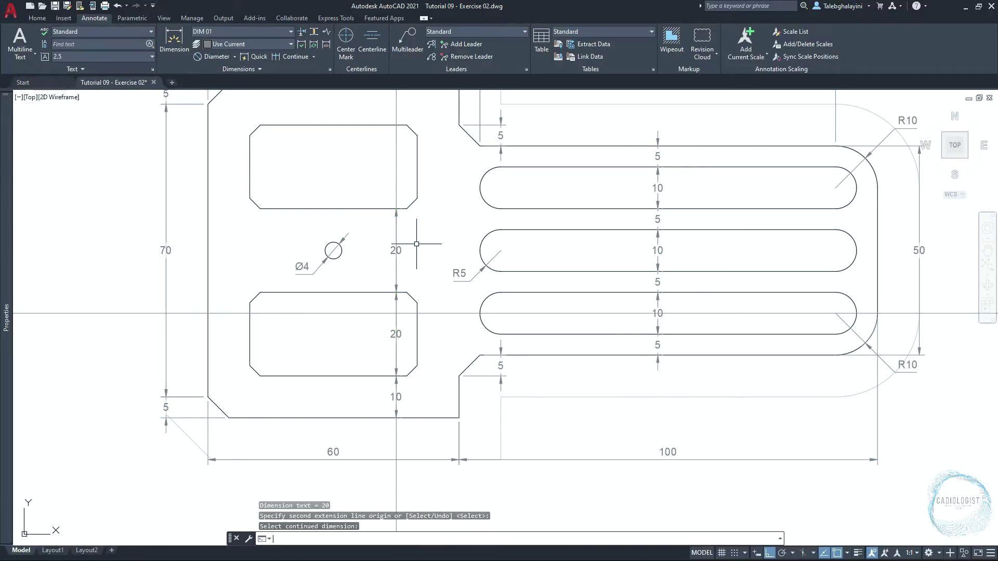
Add horizontal 40 and 10 chained dimensions to the plate's left edge, then select them.
key("Return")
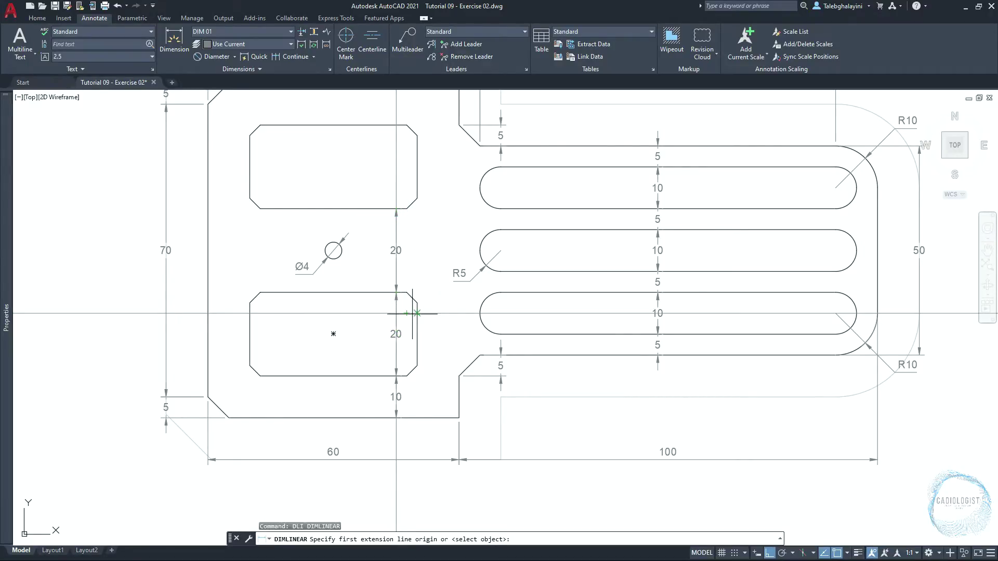
left_click(416, 313)
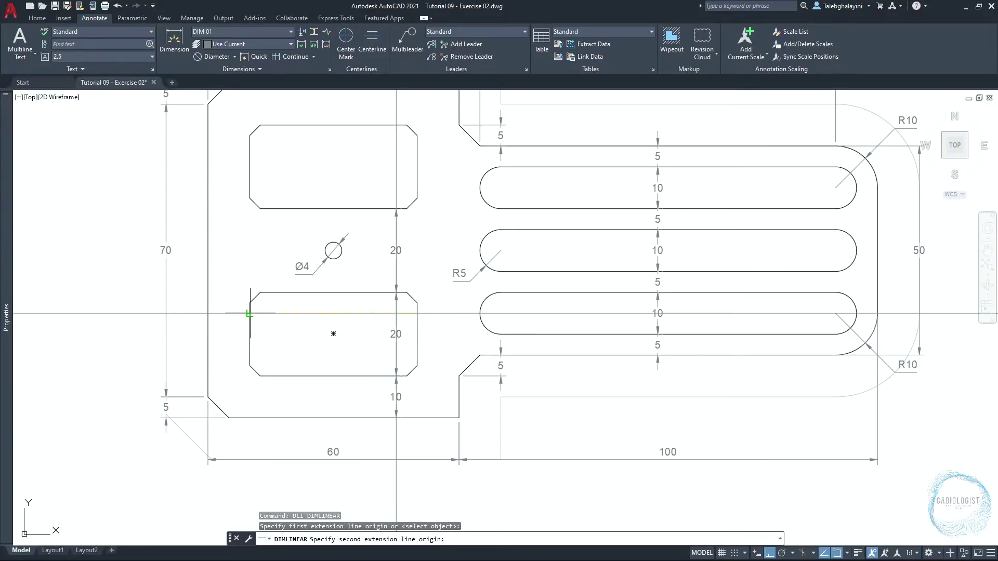
left_click(250, 313)
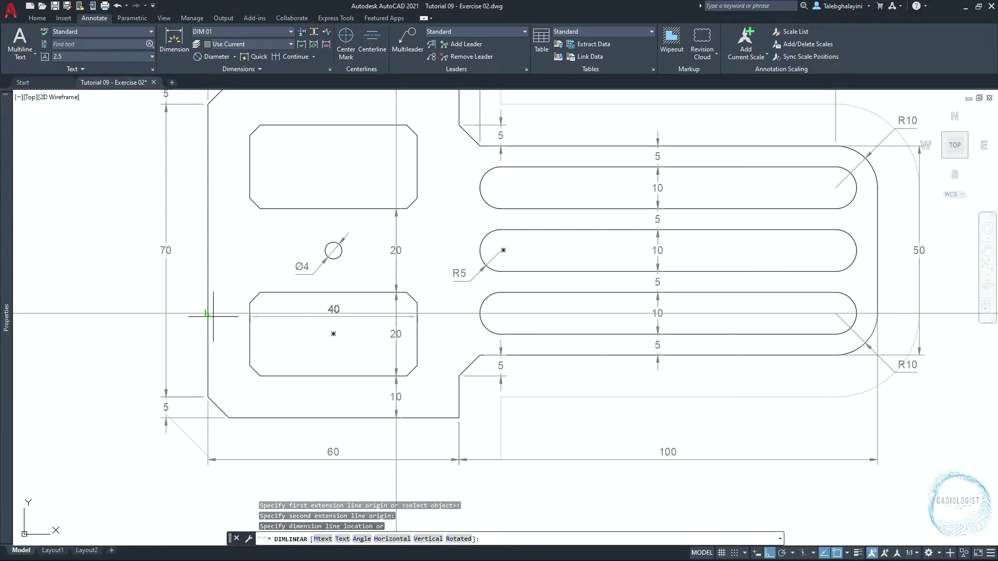
left_click(252, 314)
type("DIMCONT")
key("Return")
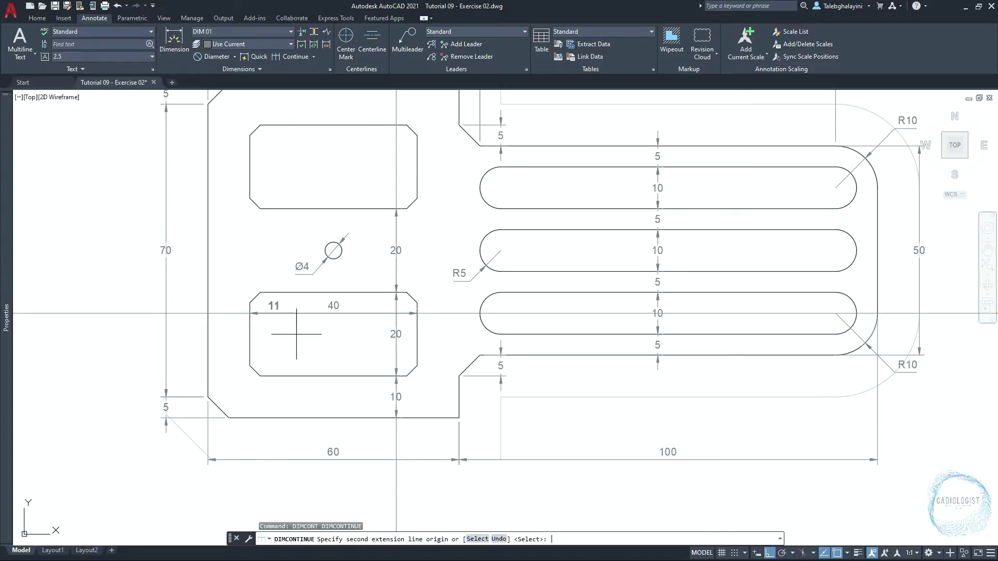
left_click(208, 314)
key("Return")
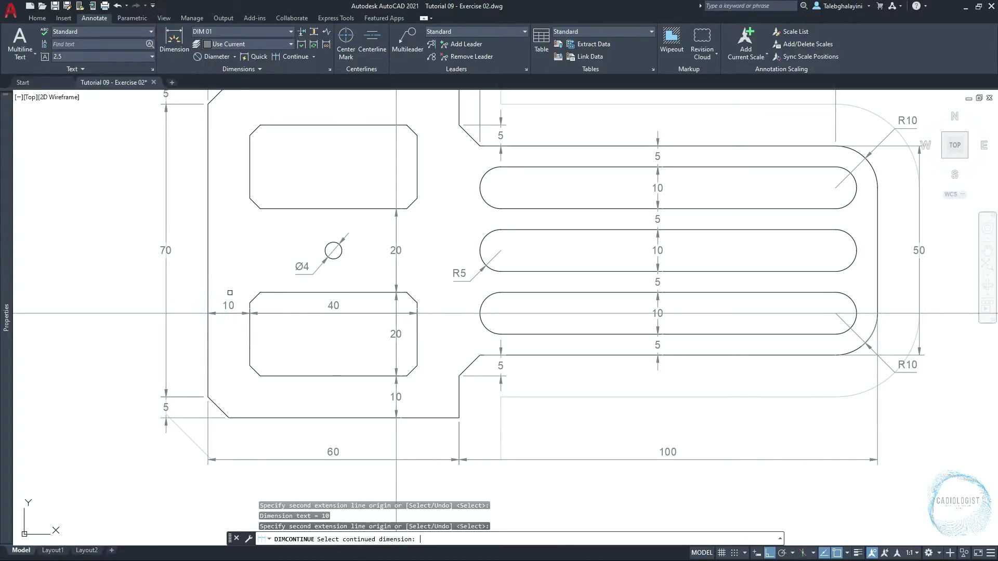
key("Return")
left_click(229, 312)
left_click(332, 302)
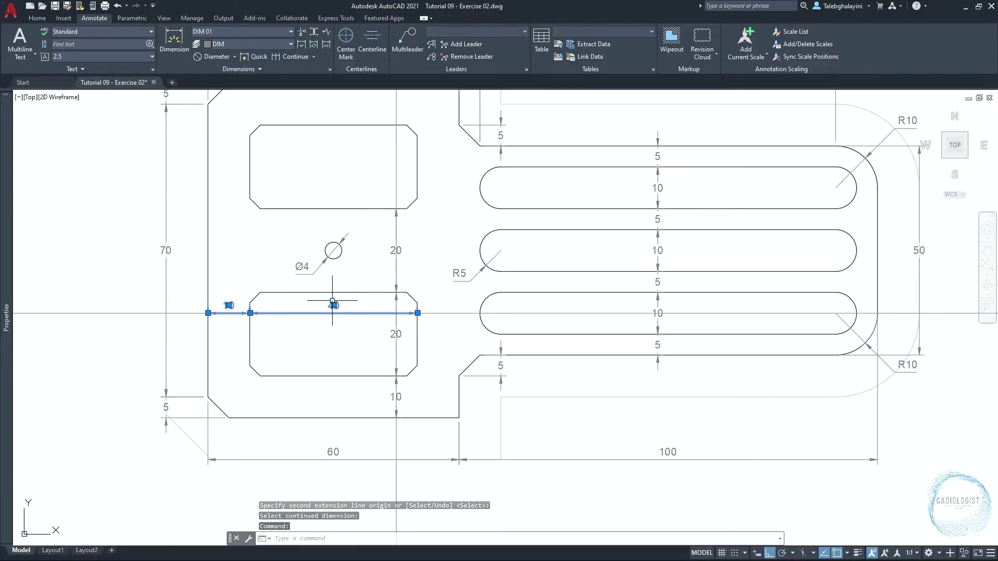
Mirror the four cutout dimensions about the horizontal axis onto the upper cutout, keeping the originals.
left_click(397, 334)
left_click(400, 396)
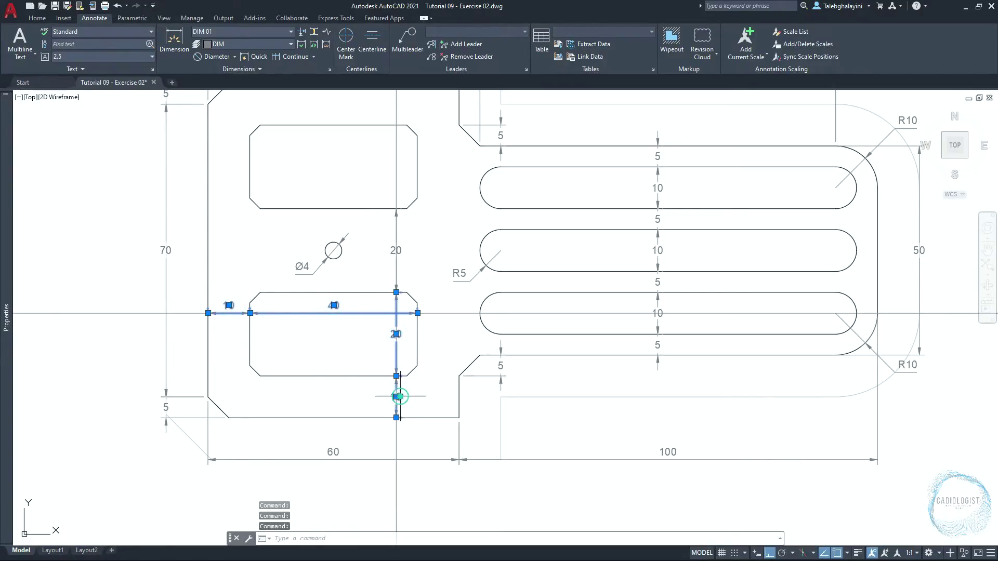
type("MIR")
key("Return")
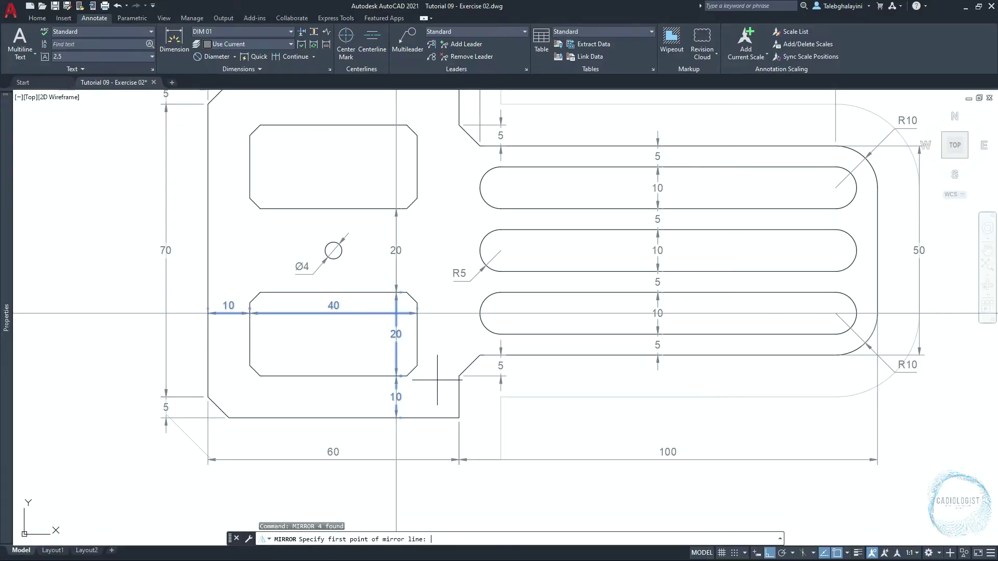
left_click(210, 251)
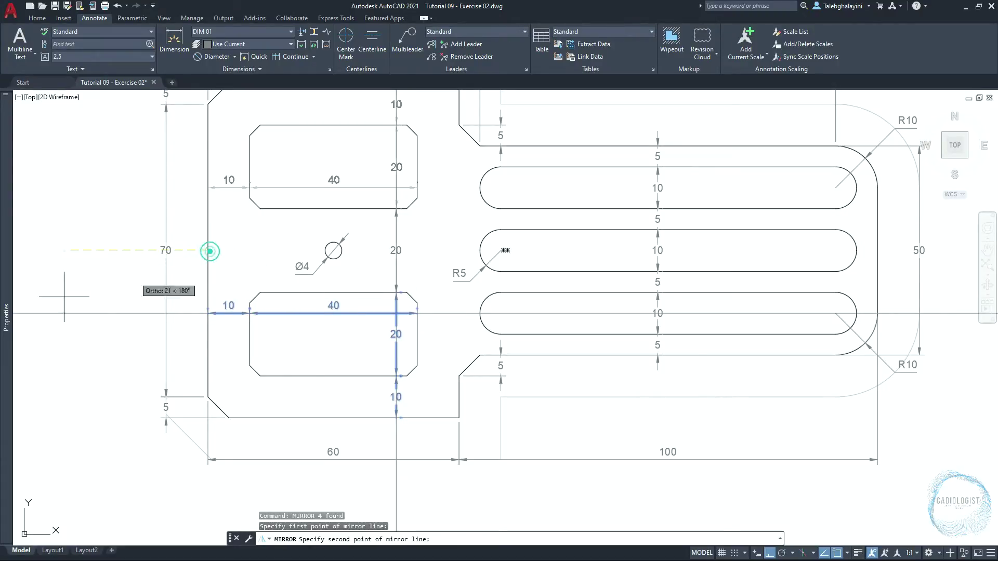
left_click(80, 250)
key("Return")
Erase the horizontal and vertical construction lines.
scroll(80, 250, "down", 1)
scroll(107, 282, "down", 1)
left_click(107, 283)
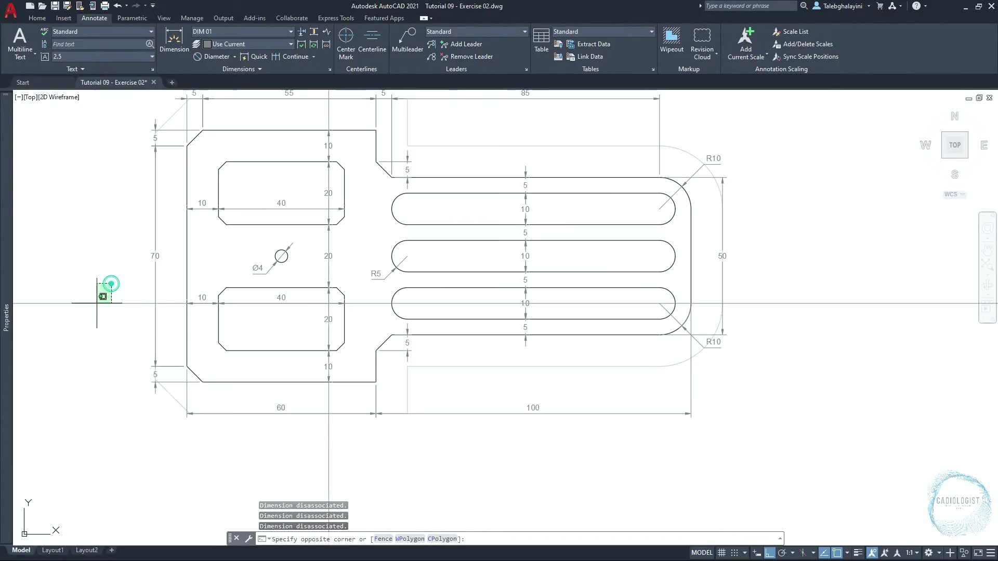
left_click(78, 341)
left_click(341, 434)
left_click(271, 459)
key("Delete")
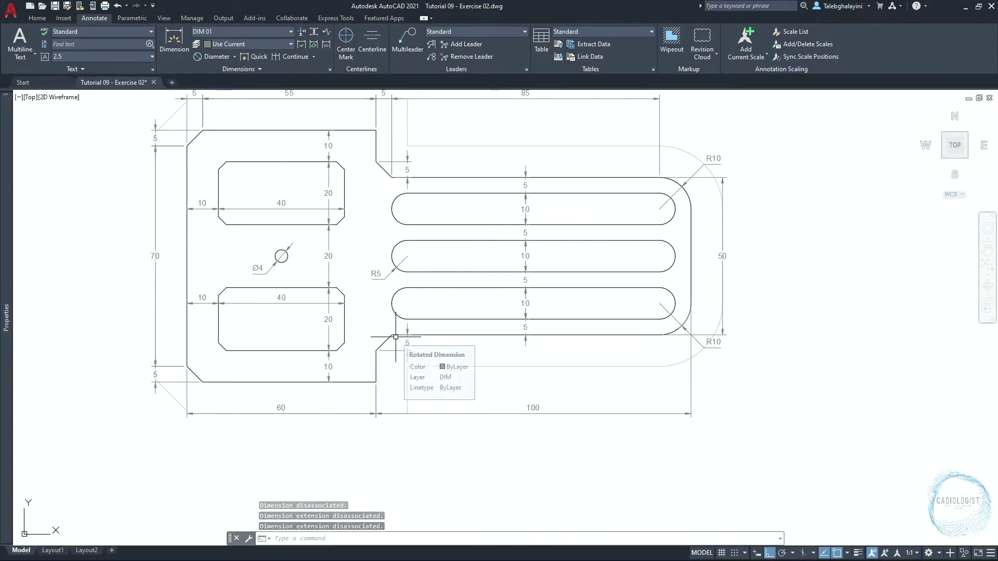
Zoom to extents, erase the thin outer offset outline, and switch to Layout1.
type("z")
key("Return")
type("e")
key("Return")
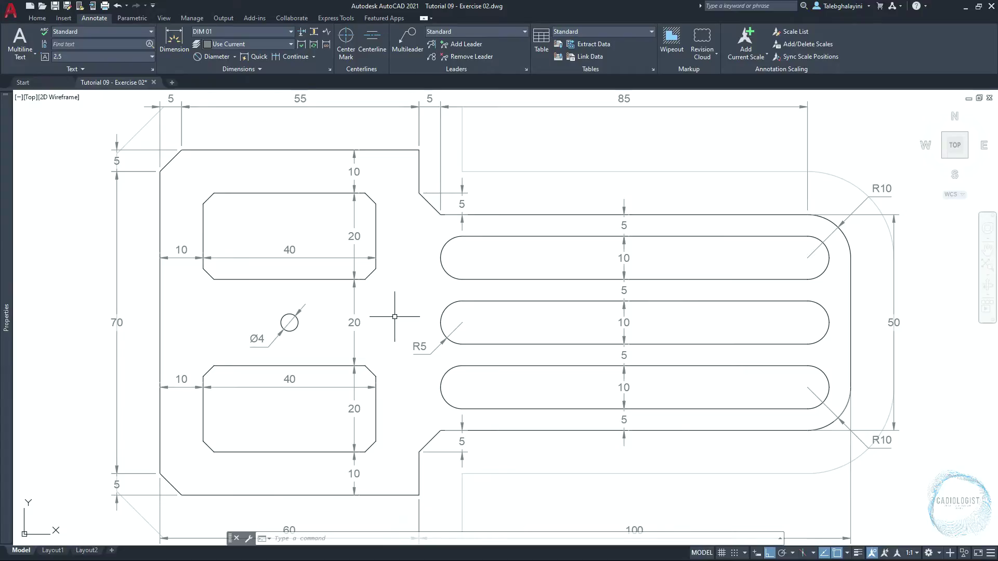
left_click(532, 147)
left_click(508, 189)
key("Delete")
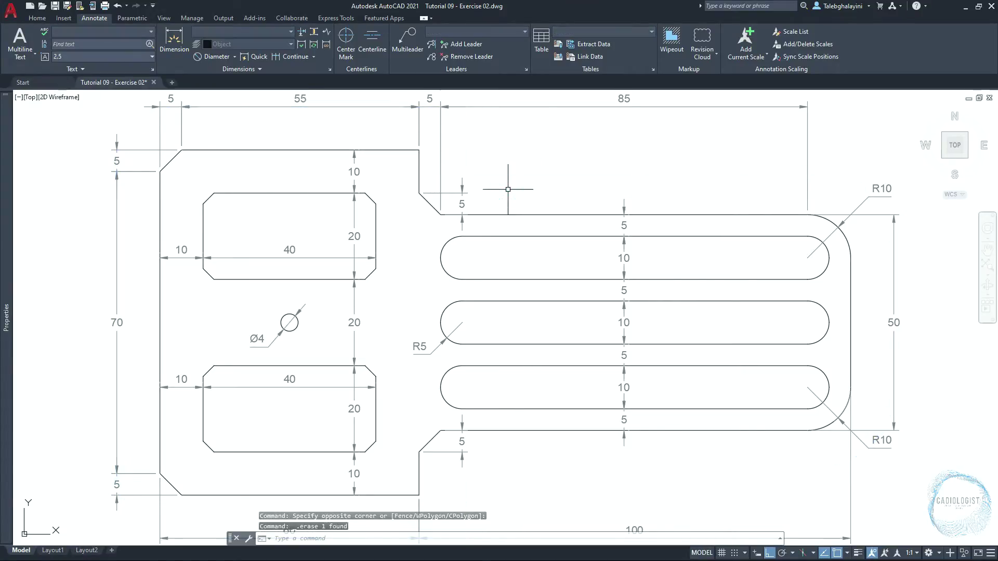
left_click(52, 551)
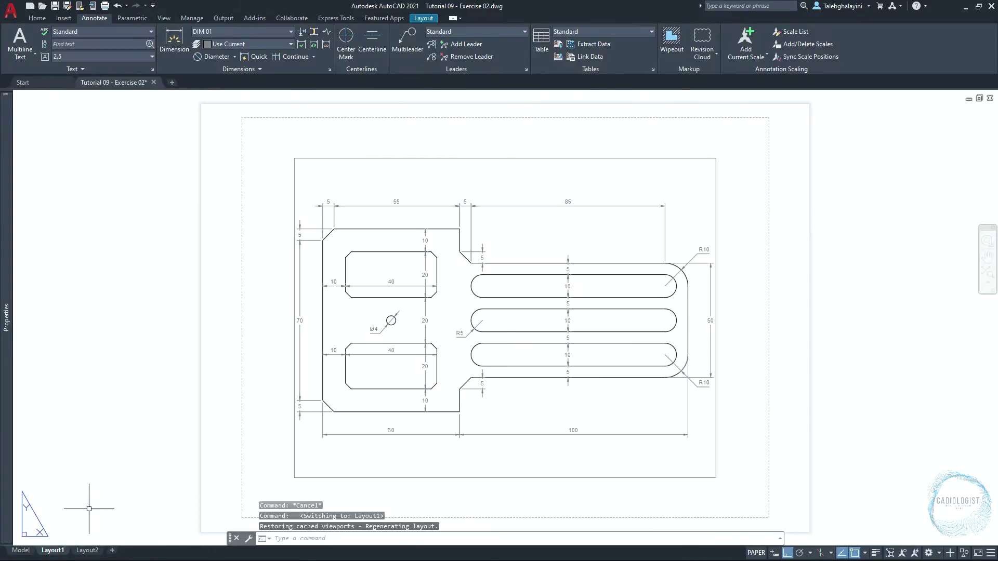
Delete the default viewport from the Layout1 sheet.
left_click(314, 161)
left_click(264, 192)
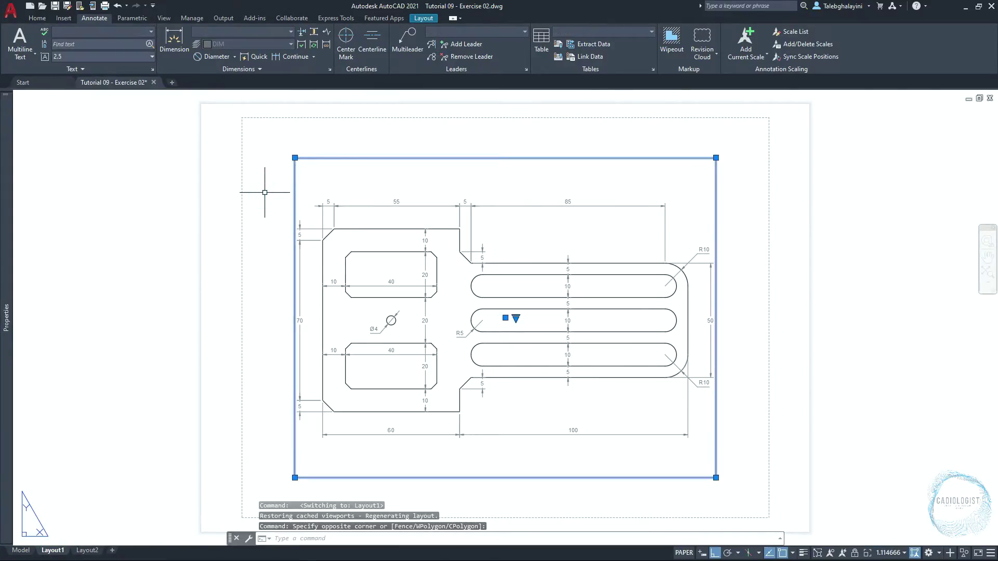
key("Delete")
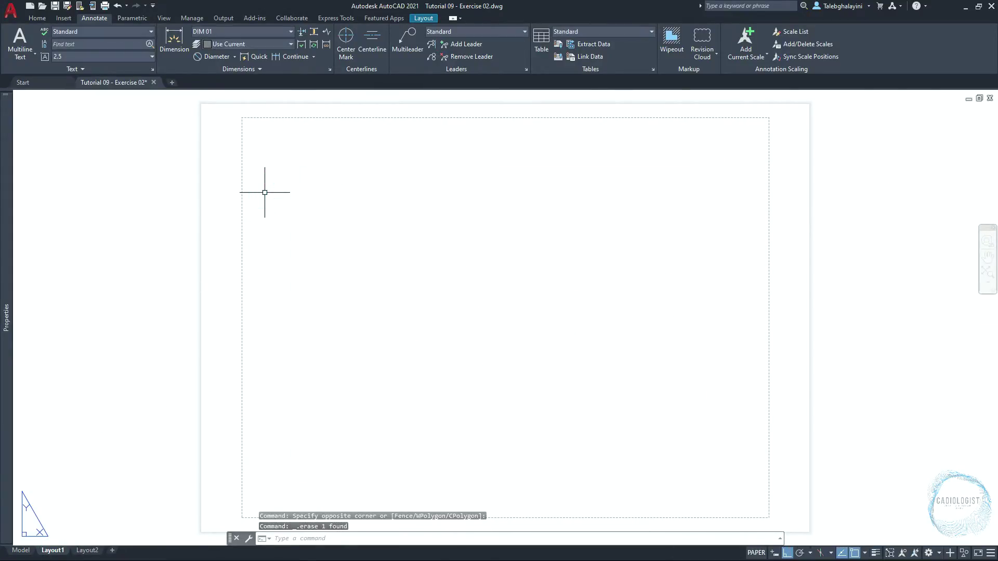
Rename Layout1 to 'Exercise 02'.
right_click(53, 550)
left_click(126, 411)
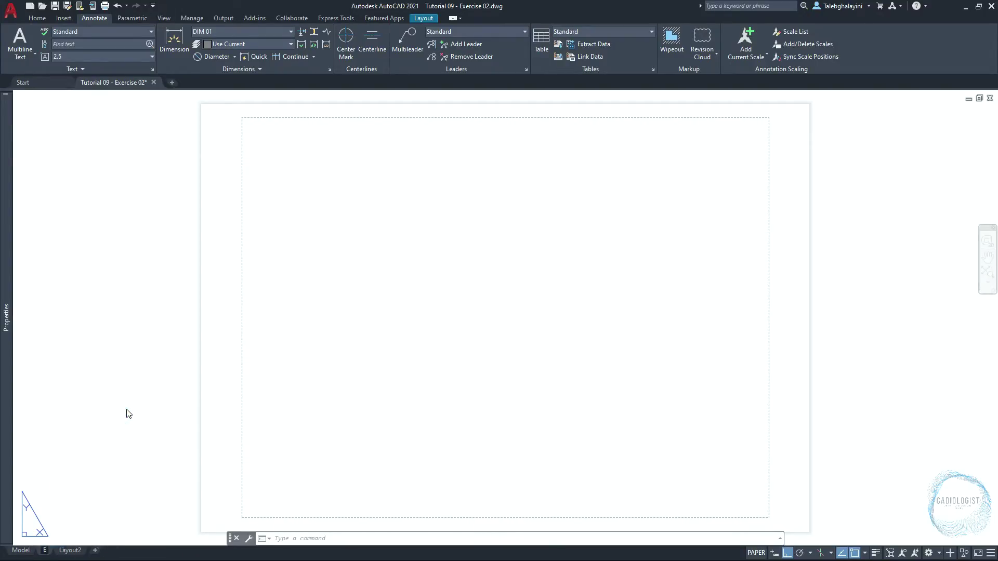
type("Exercise 02")
key("Return")
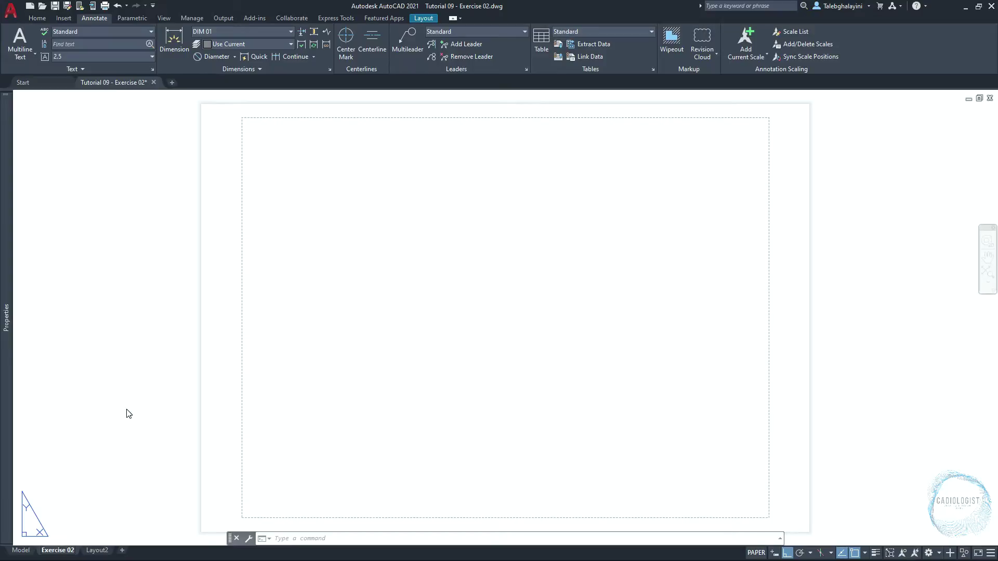
Set Exercise 02's page setup to DWG To PDF, ISO full bleed A4 landscape, with scaled lineweights.
right_click(46, 551)
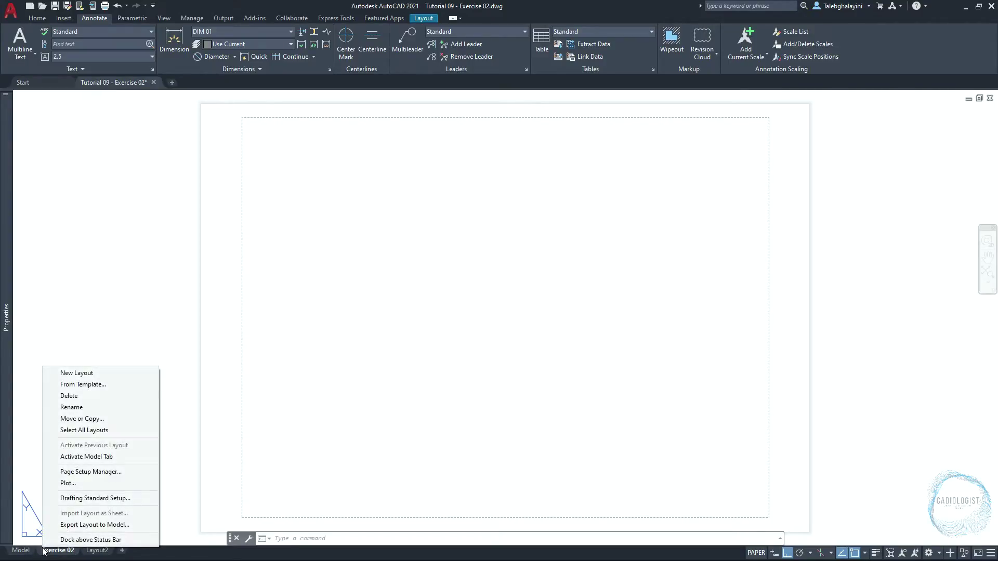
left_click(91, 472)
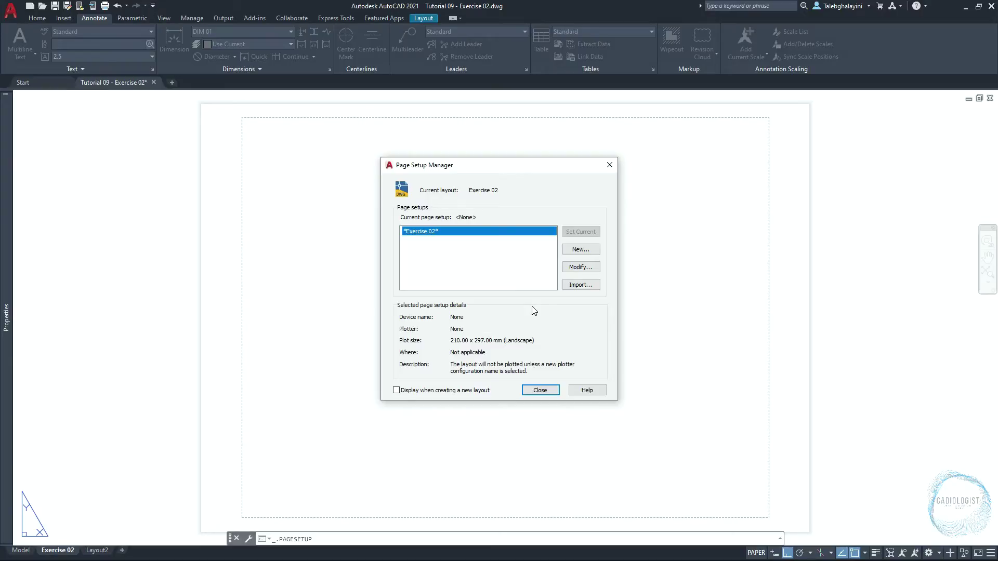
left_click(592, 267)
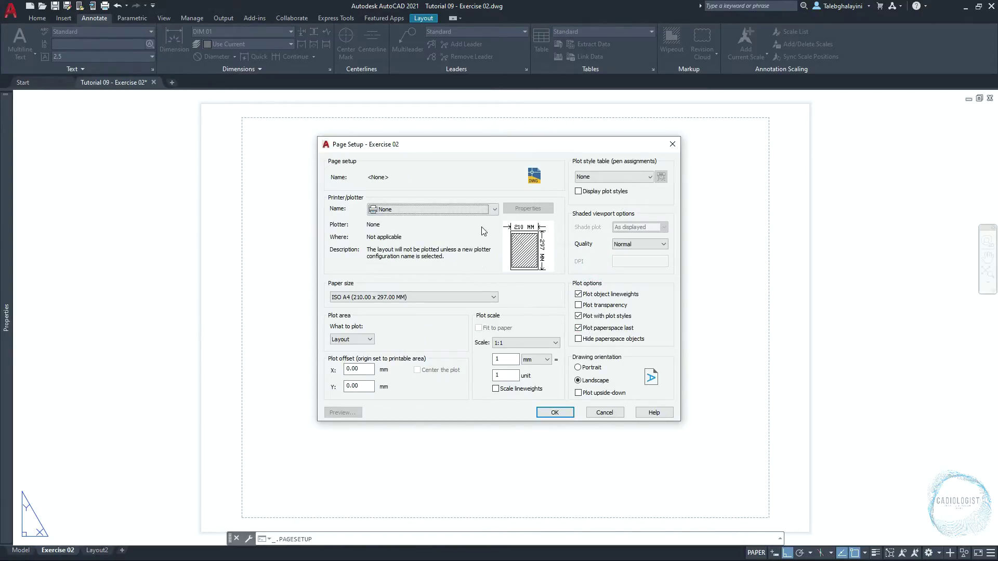
left_click(486, 211)
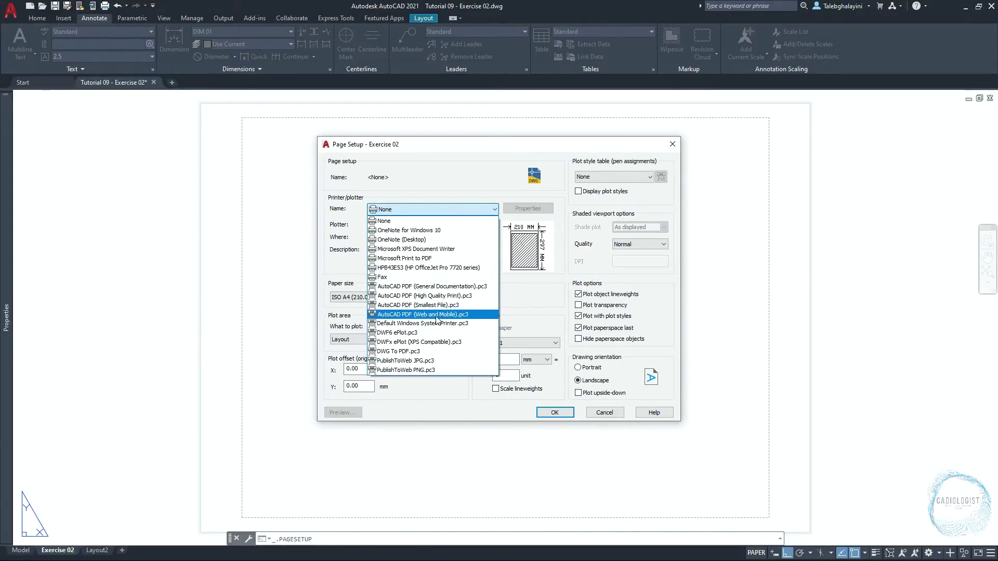
left_click(427, 353)
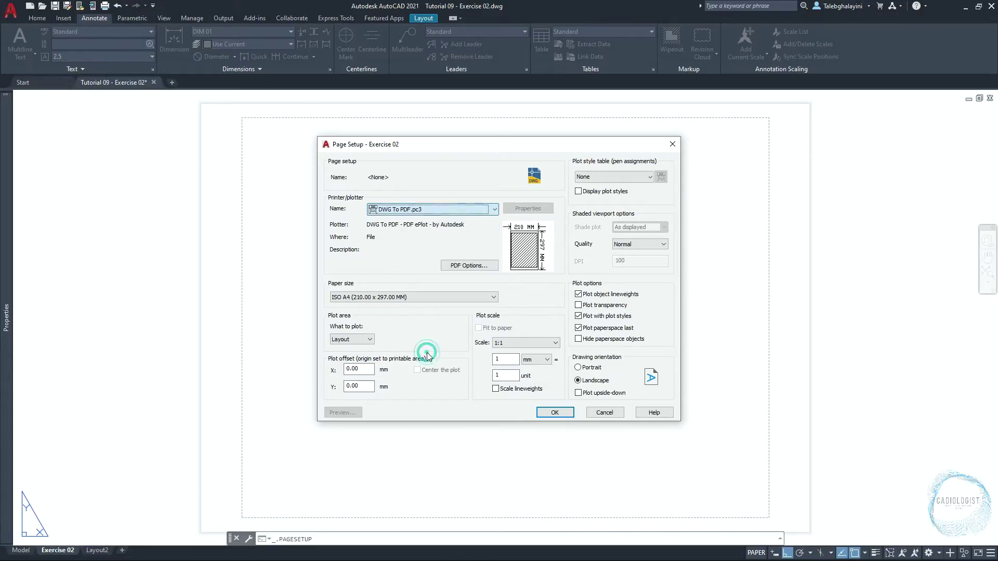
left_click(436, 299)
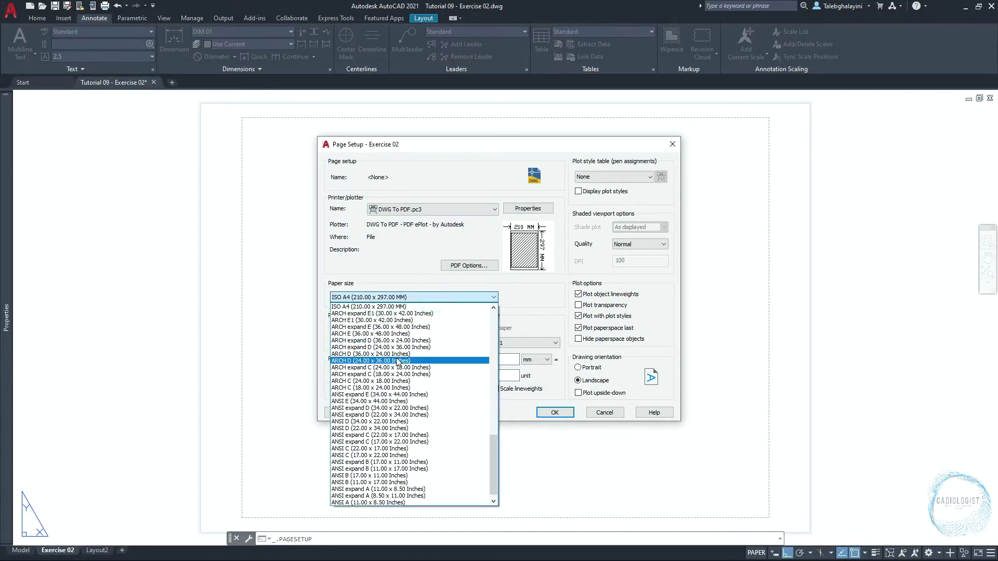
scroll(385, 395, "up", 5)
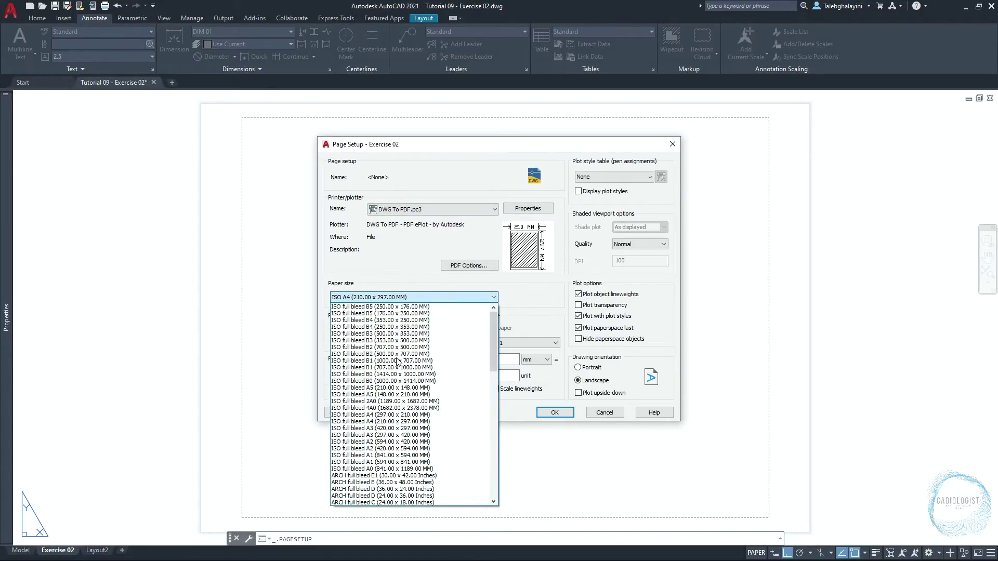
left_click(382, 414)
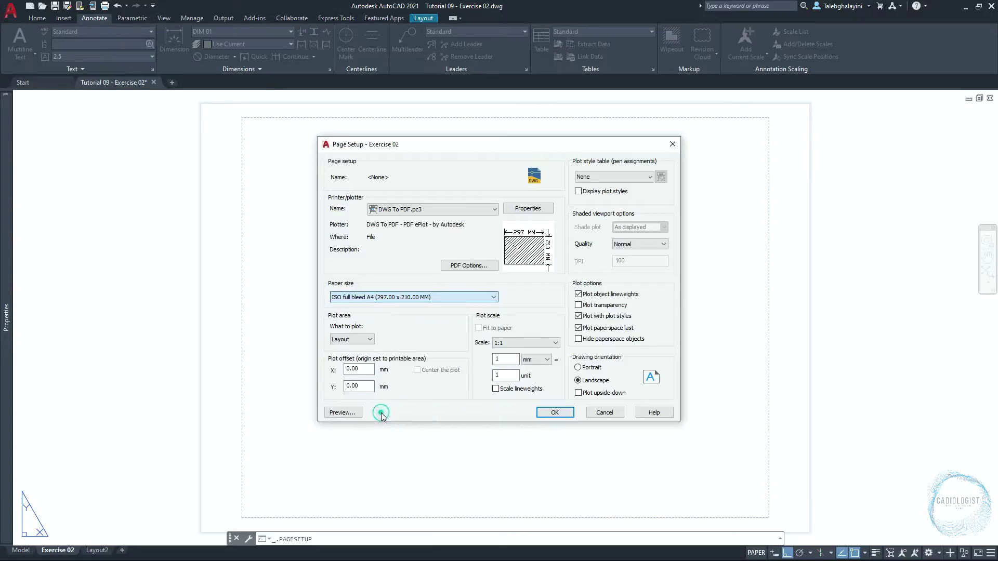
left_click(496, 389)
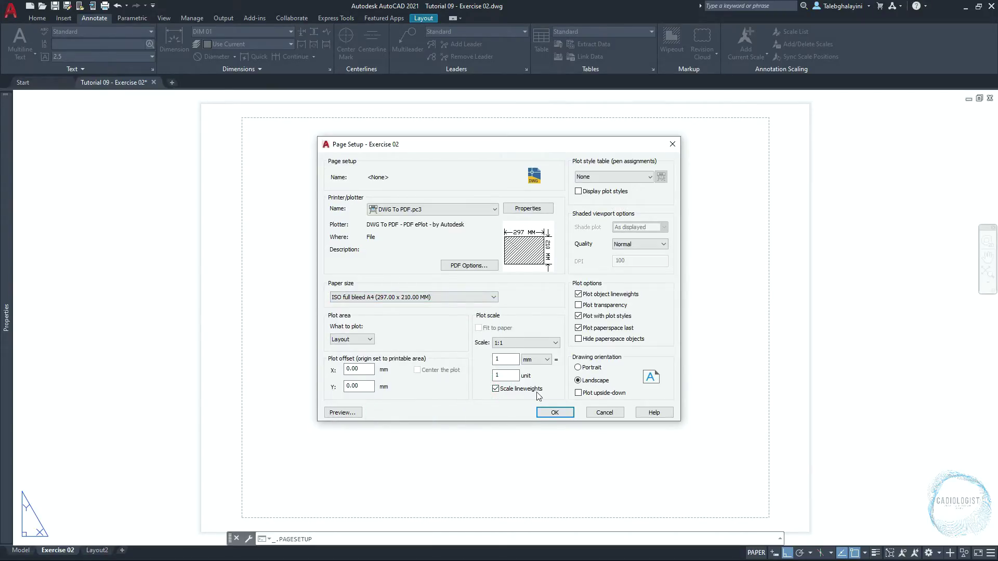
left_click(595, 384)
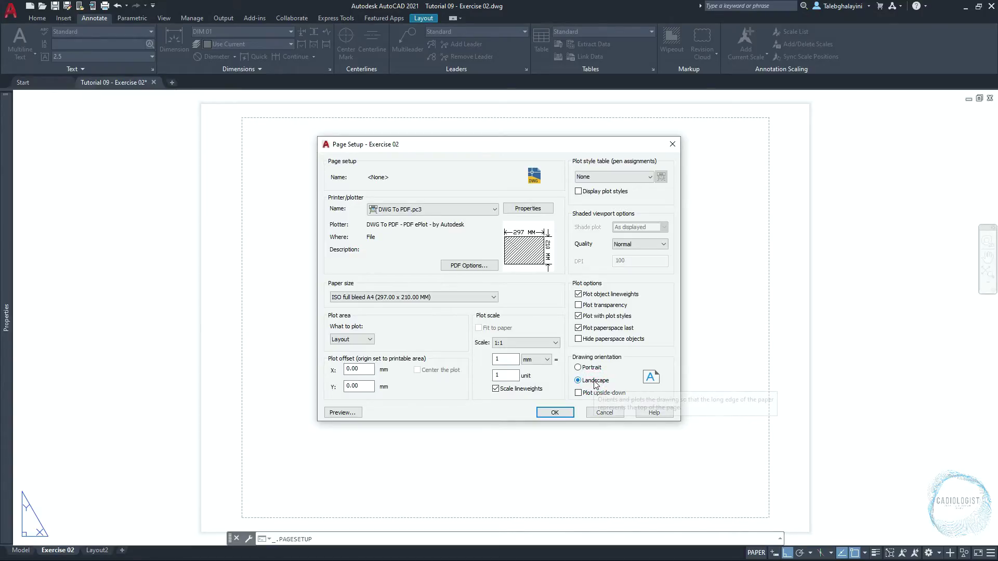
left_click(555, 413)
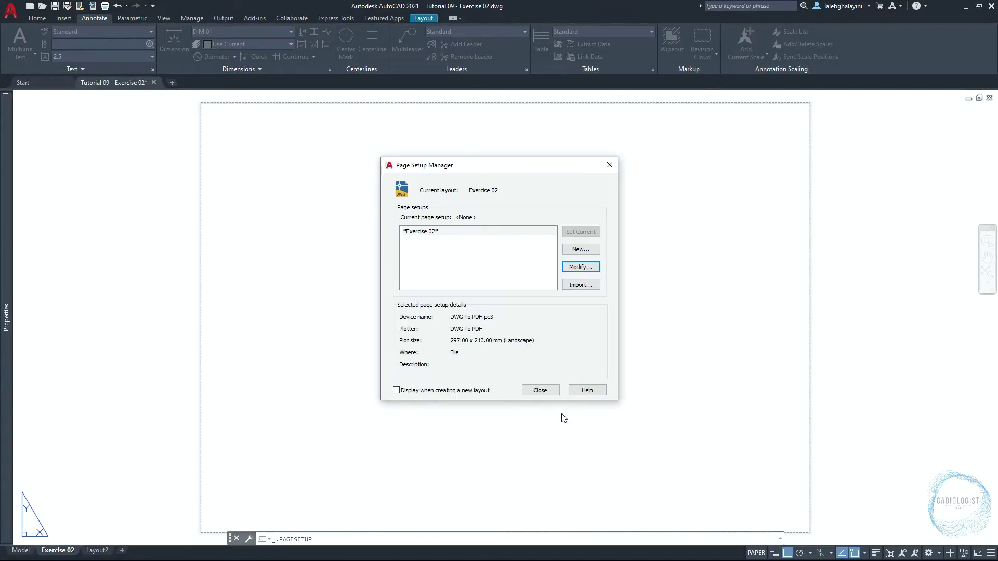
left_click(547, 392)
Create a single viewport fitted to the whole Exercise 02 sheet, then open Layer Properties with LA.
type("Vpo")
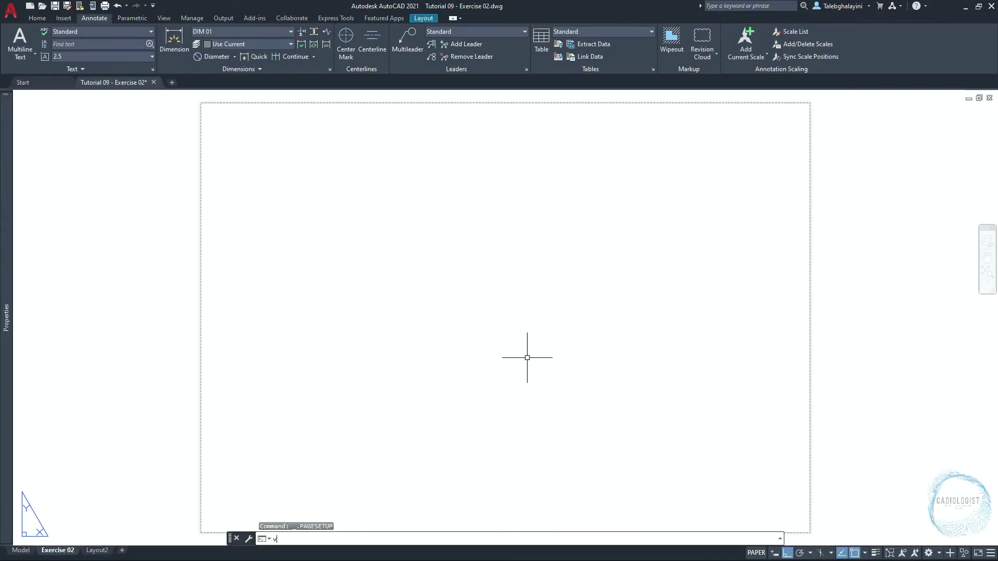
type("rt")
key("Return")
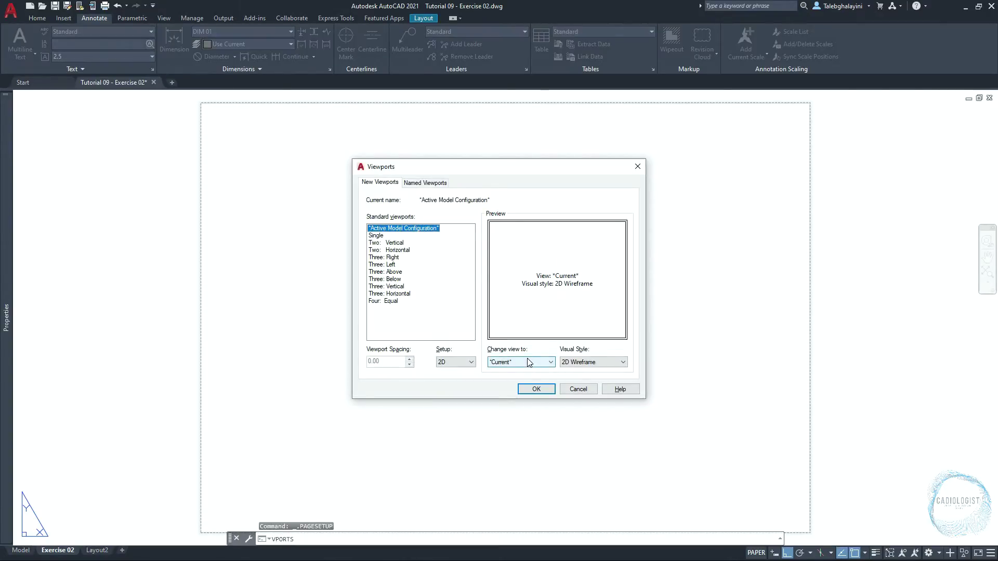
left_click(382, 236)
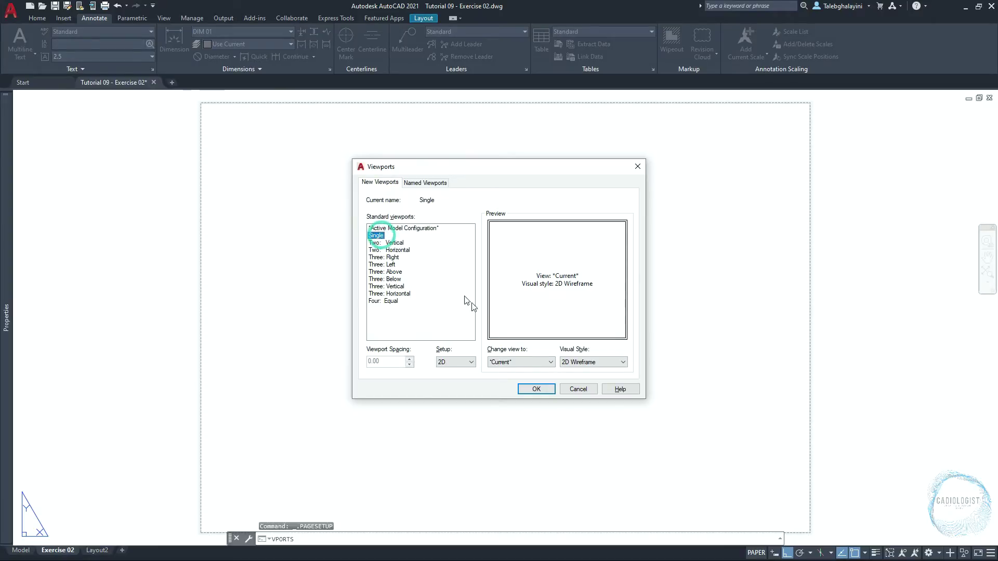
left_click(536, 388)
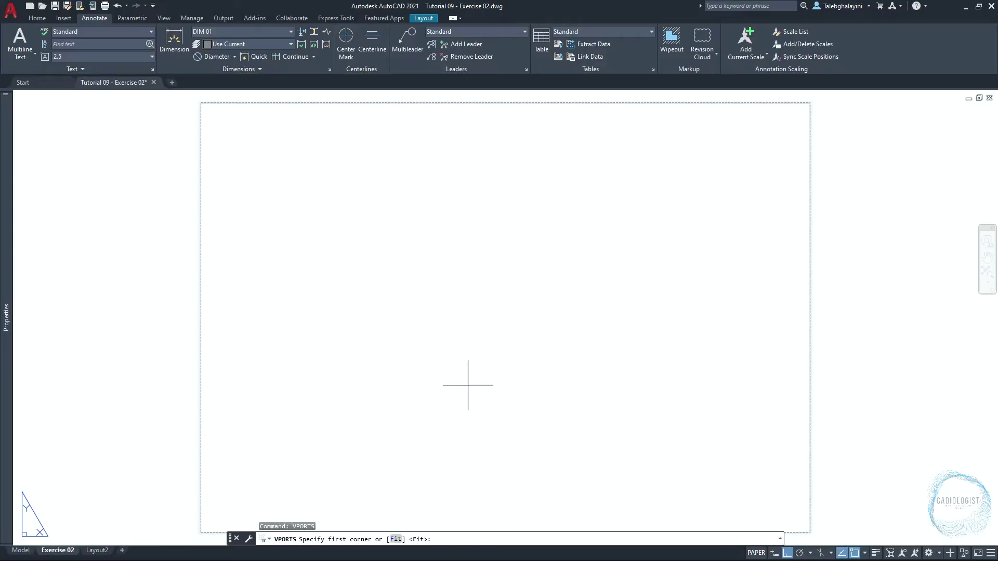
key("Return")
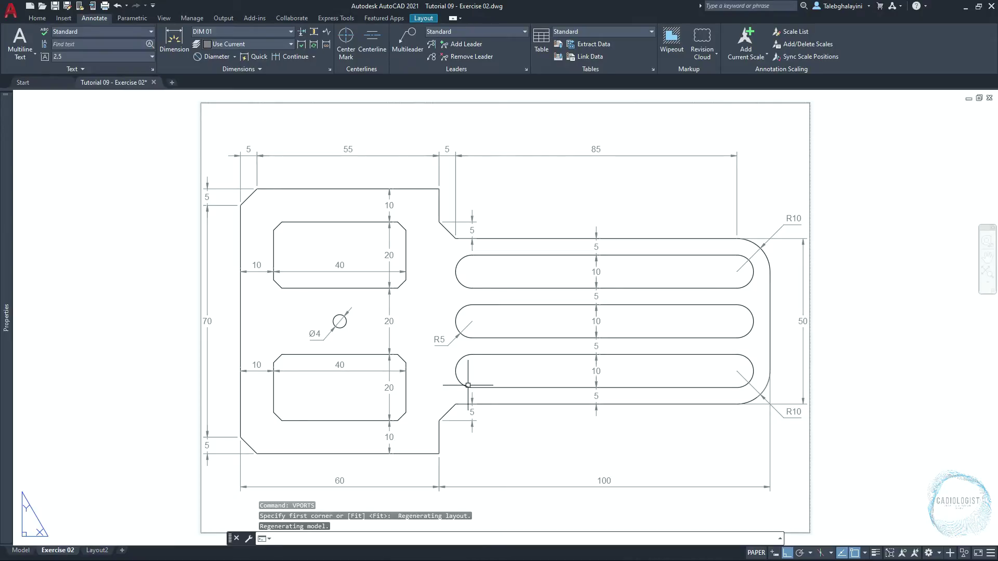
type("la")
key("Return")
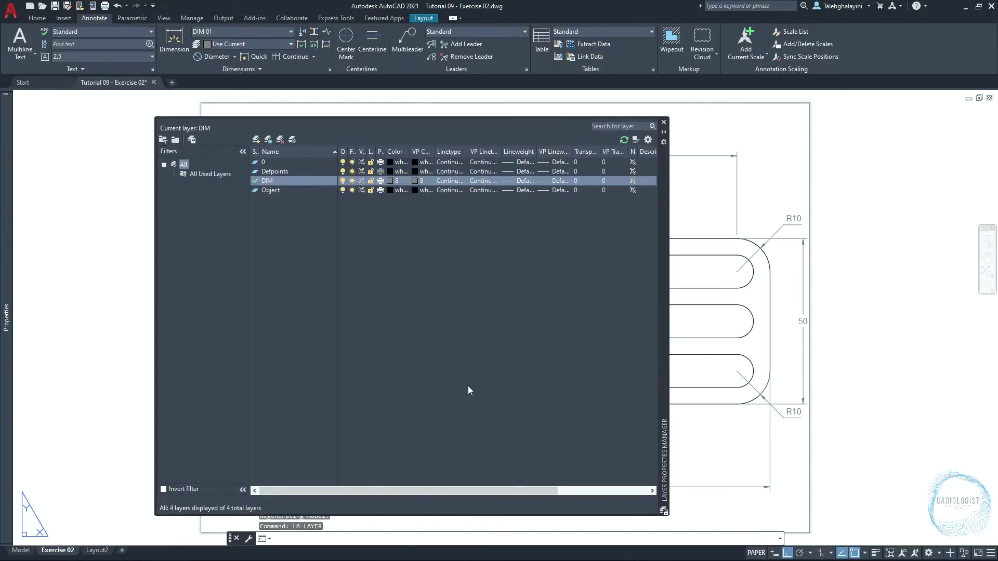
Highlight the Defpoints layer, close the Layer Properties Manager, and window-select the layout viewport.
left_click(295, 171)
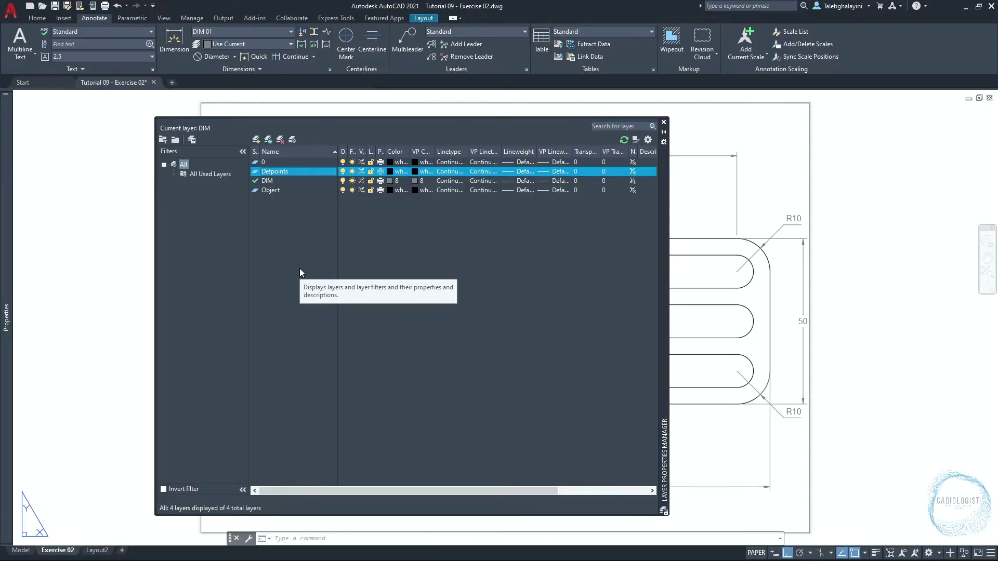
left_click(663, 123)
left_click(683, 99)
left_click(659, 116)
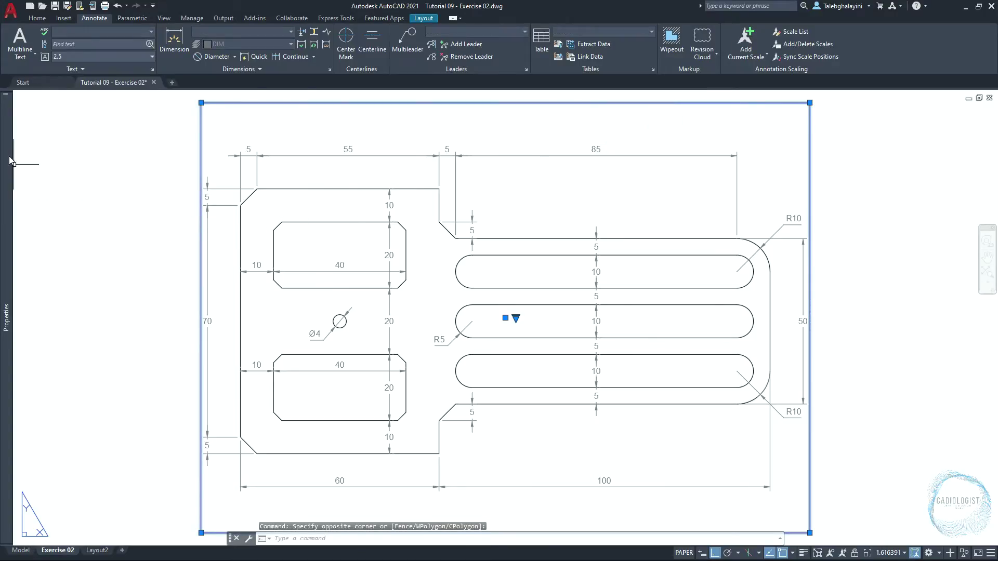
Move the selected viewport onto the Defpoints layer and clear the selection.
mouse_move(6, 157)
left_click(161, 137)
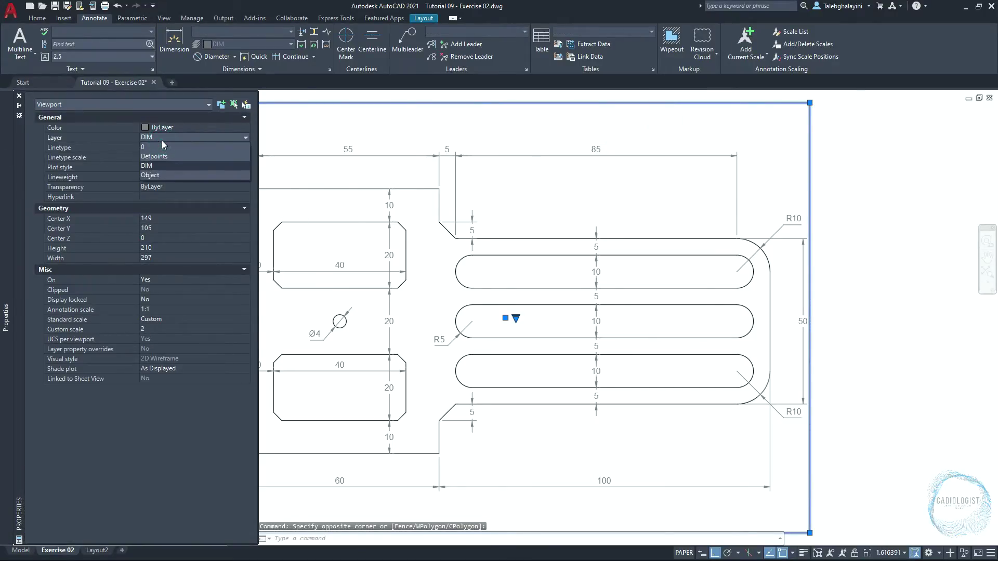
left_click(163, 157)
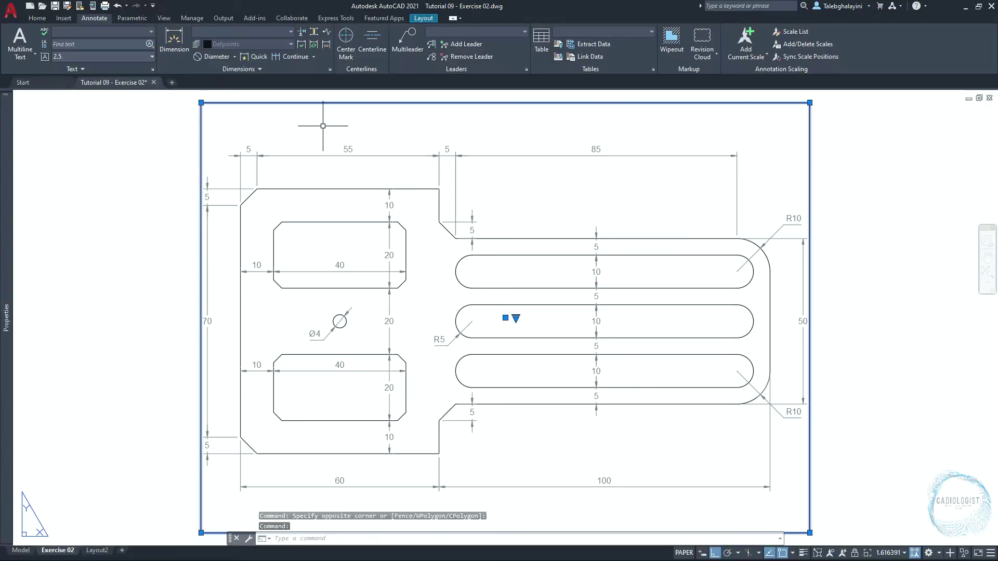
key("Escape")
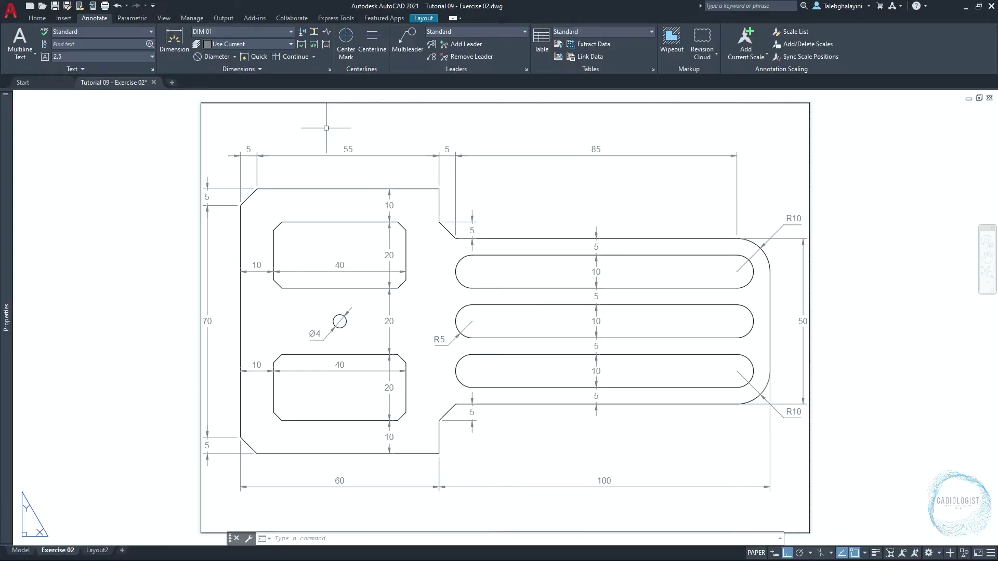
Open Tutorial 08 - Exercise 01.dwg and select its title block and border.
left_click(42, 6)
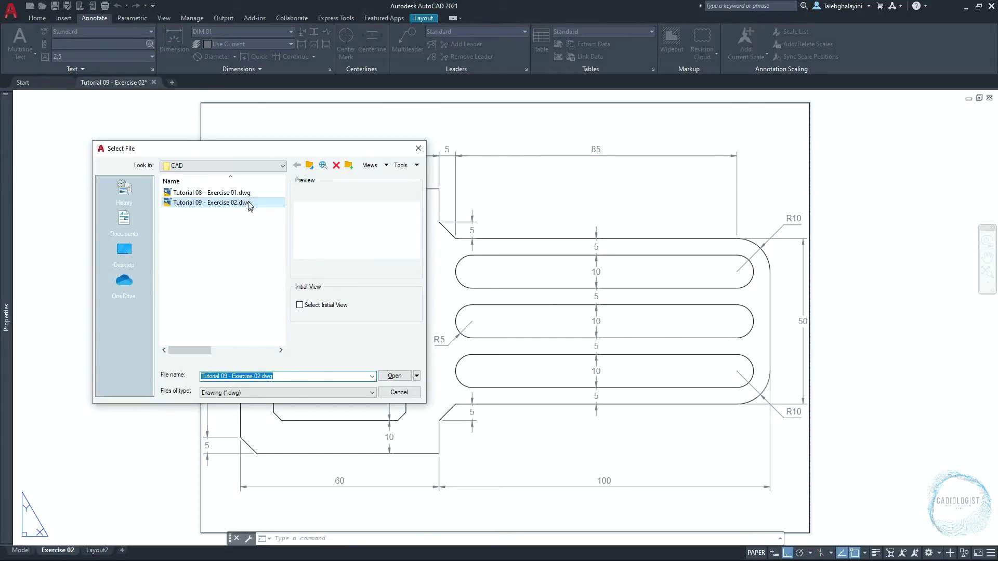
left_click(223, 192)
left_click(394, 376)
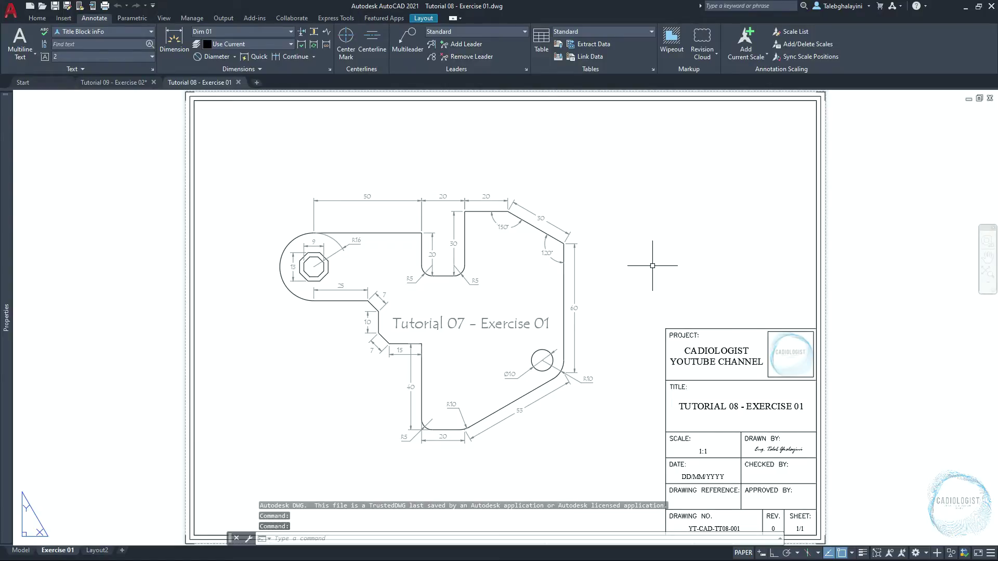
left_click(728, 329)
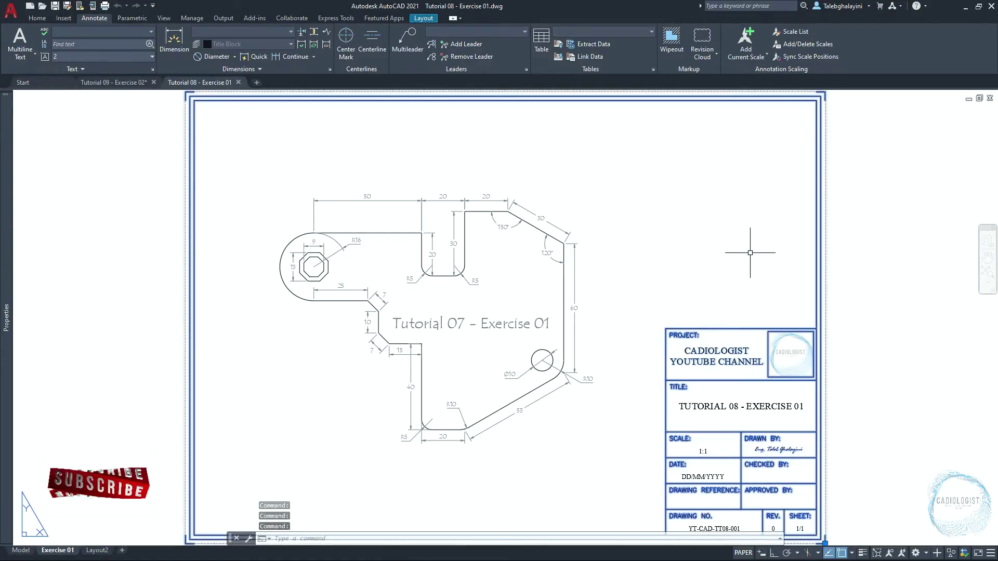
scroll(646, 272, "down", 1)
left_click(647, 277)
left_click(860, 496)
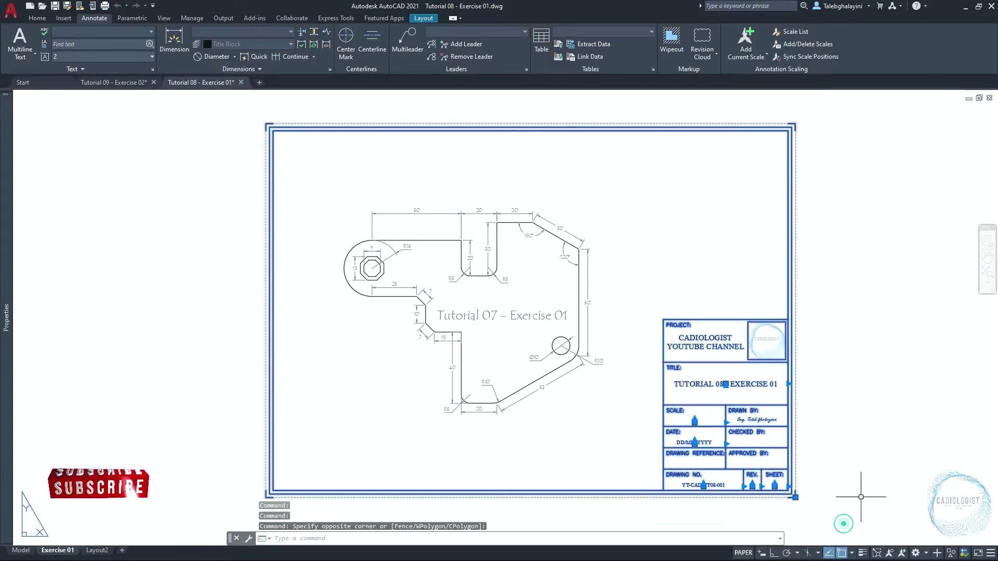
Copy the title block with its lower-right border corner as base point and paste into Tutorial 09 - Exercise 02.
type("COPYBASE")
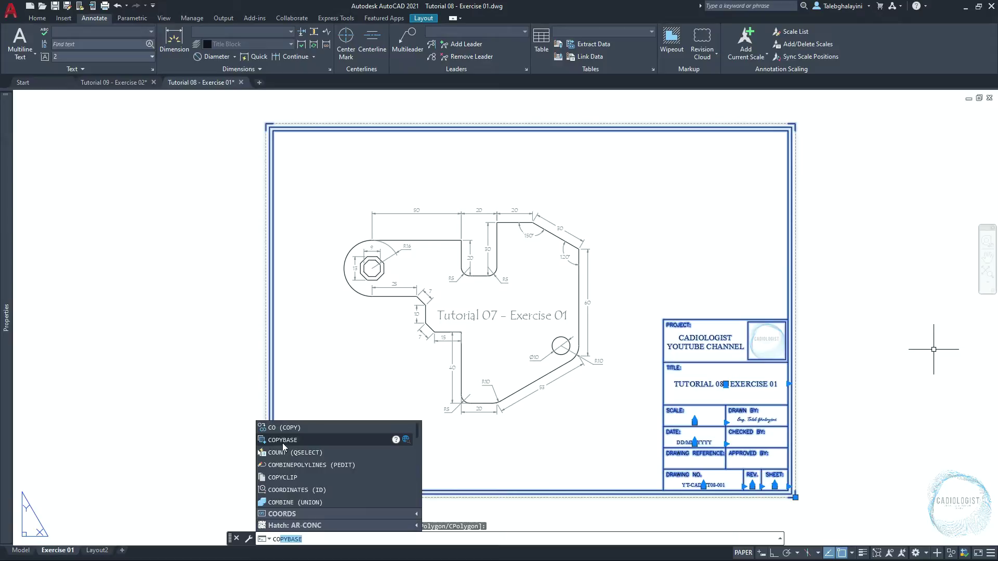
left_click(282, 441)
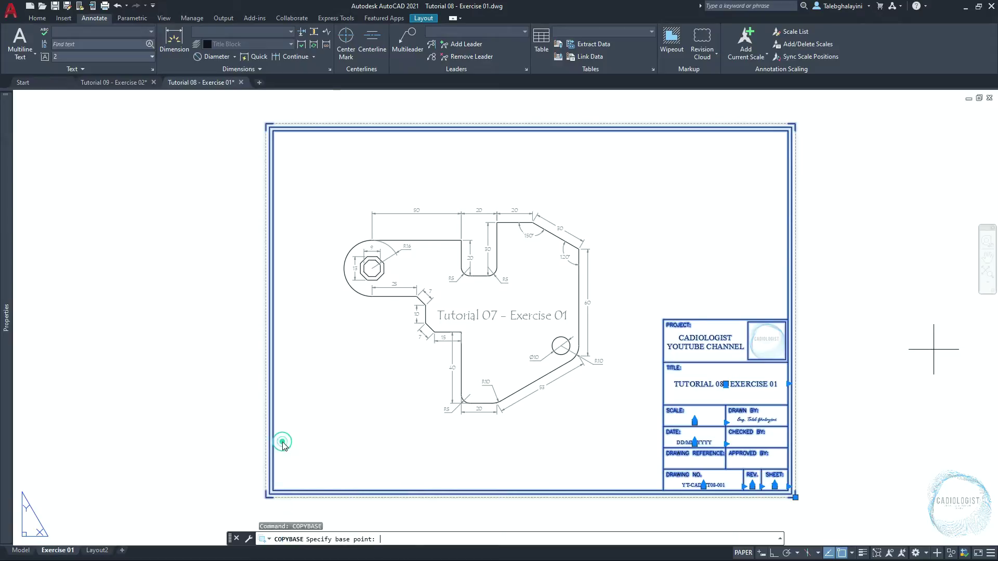
scroll(781, 507, "up", 5)
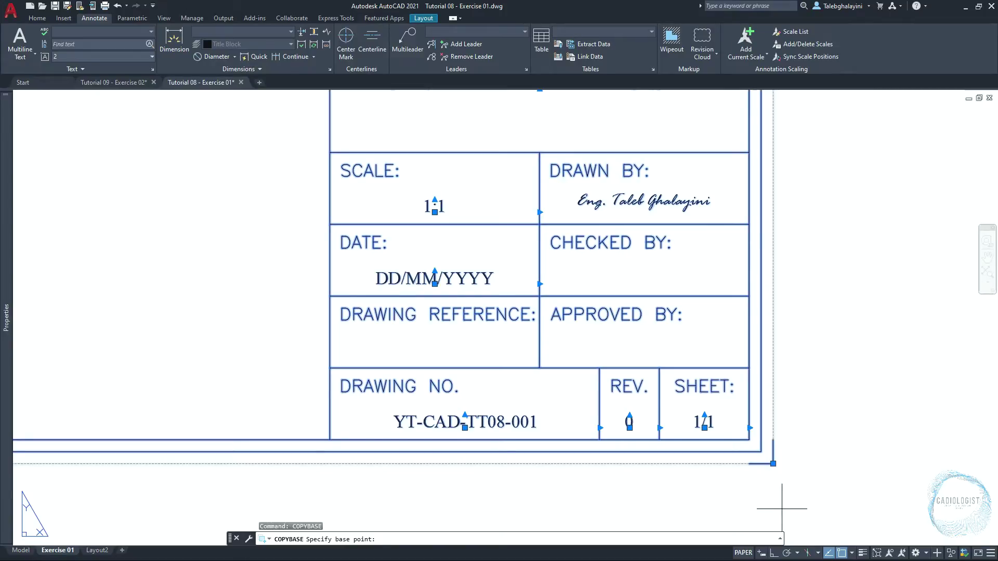
left_click(772, 463)
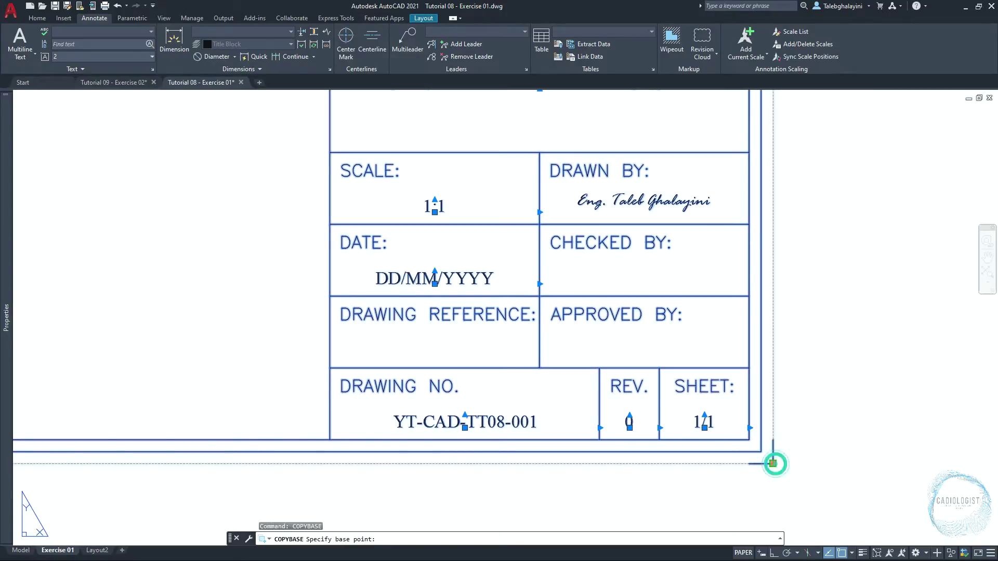
left_click(114, 82)
key("ctrl+v")
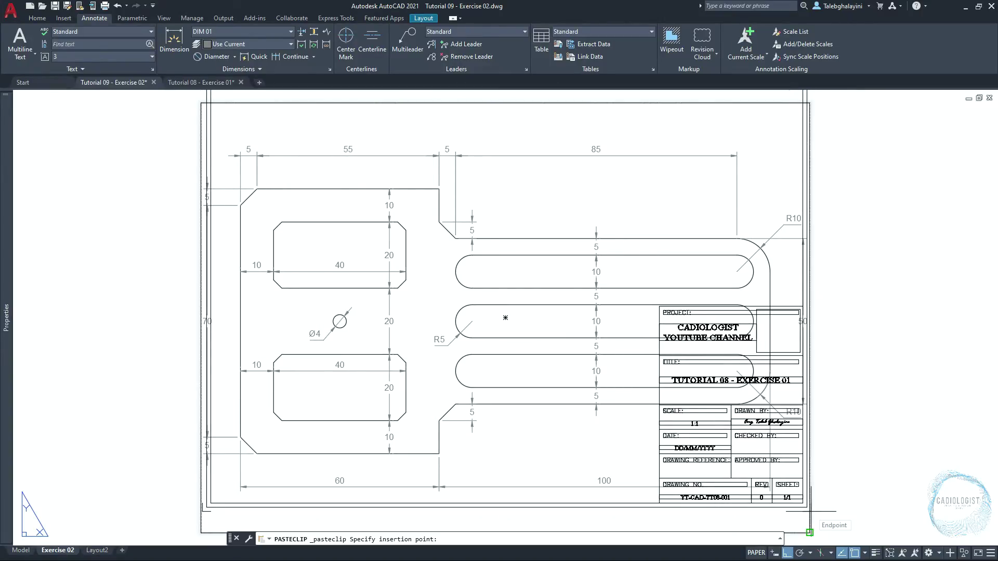
Place the title block at the sheet's bottom-right corner and stretch the viewport to the border corner.
left_click(809, 532)
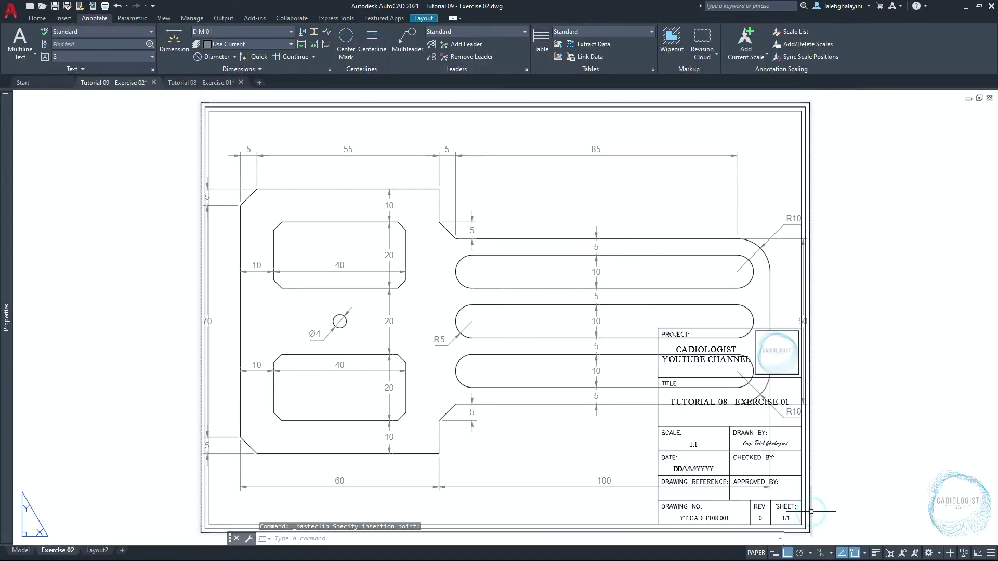
left_click(810, 228)
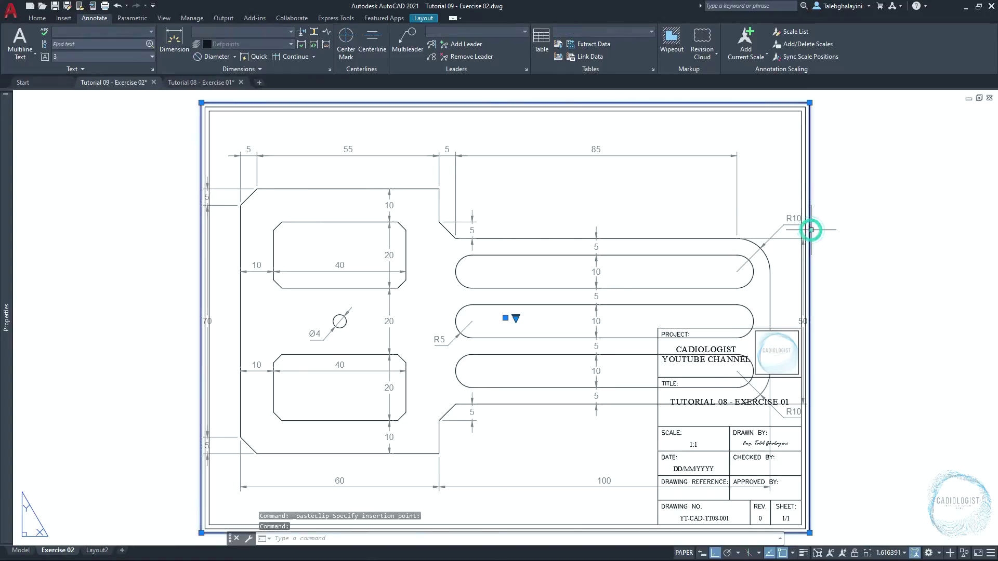
left_click(809, 102)
scroll(608, 312, "down", 2)
scroll(319, 478, "up", 1)
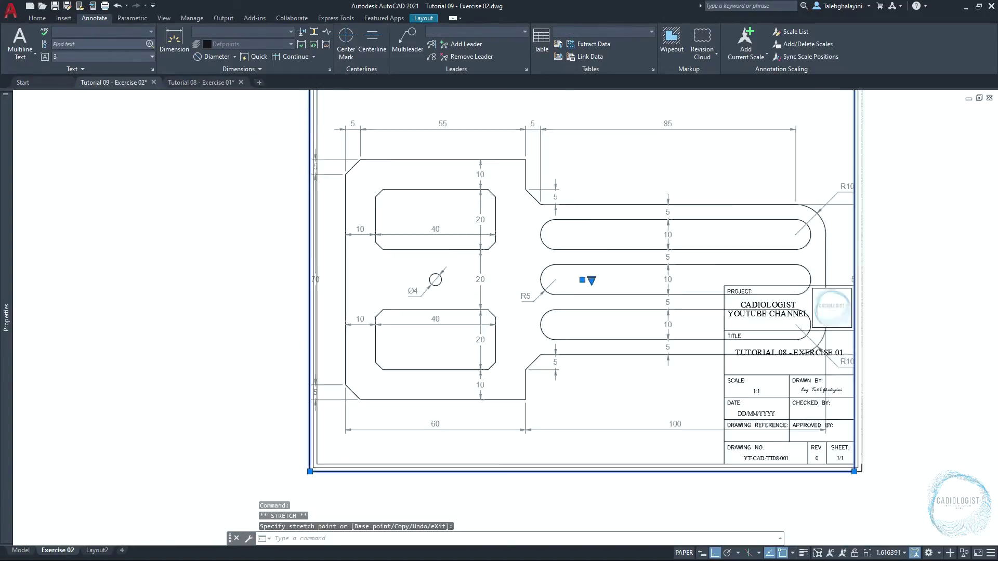
scroll(289, 463, "up", 3)
left_click(329, 447)
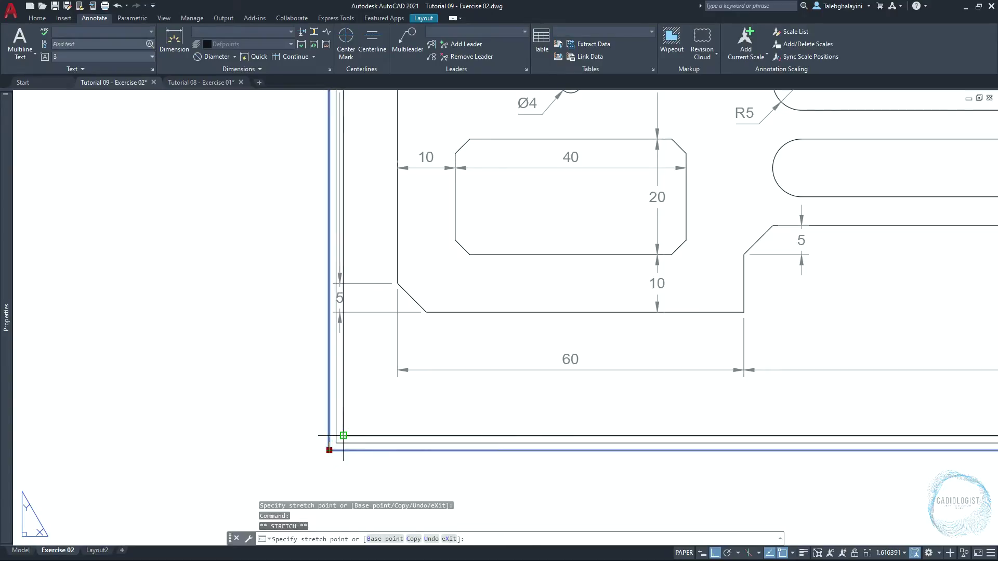
left_click(343, 435)
scroll(468, 312, "down", 3)
middle_click_drag(650, 125, 596, 222)
Set the viewport scale to Scale to fit and activate the viewport for editing.
left_click(904, 552)
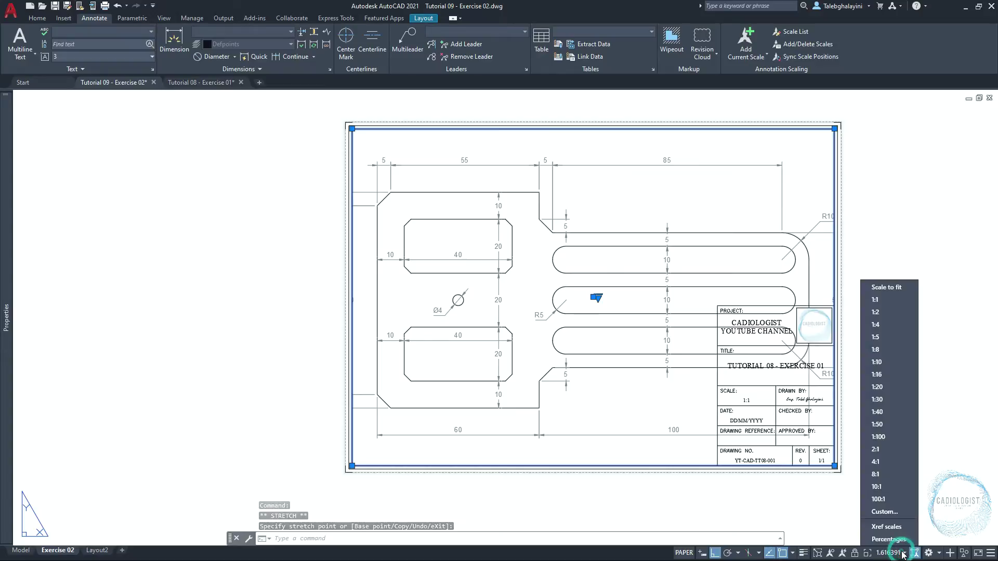
left_click(888, 289)
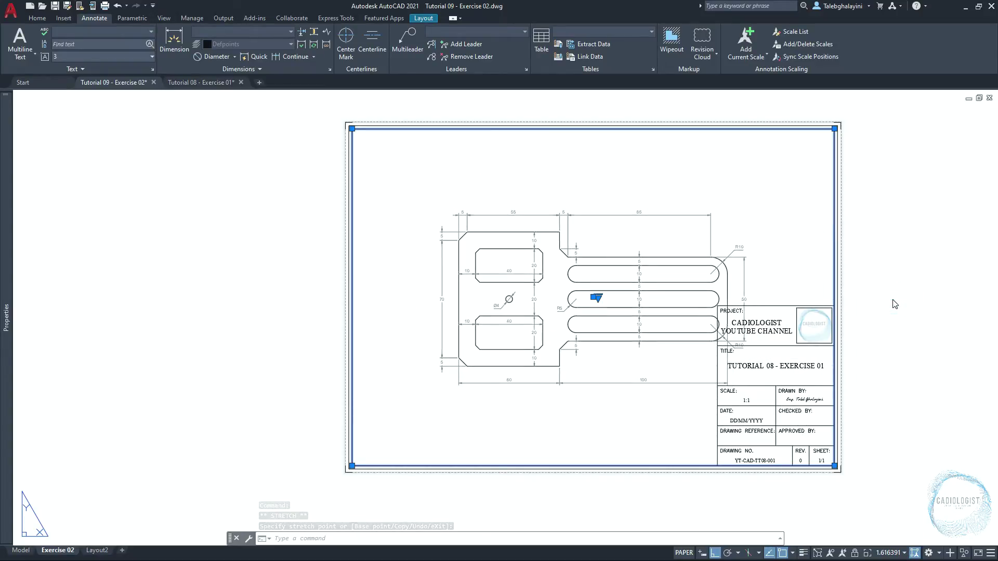
double_click(793, 254)
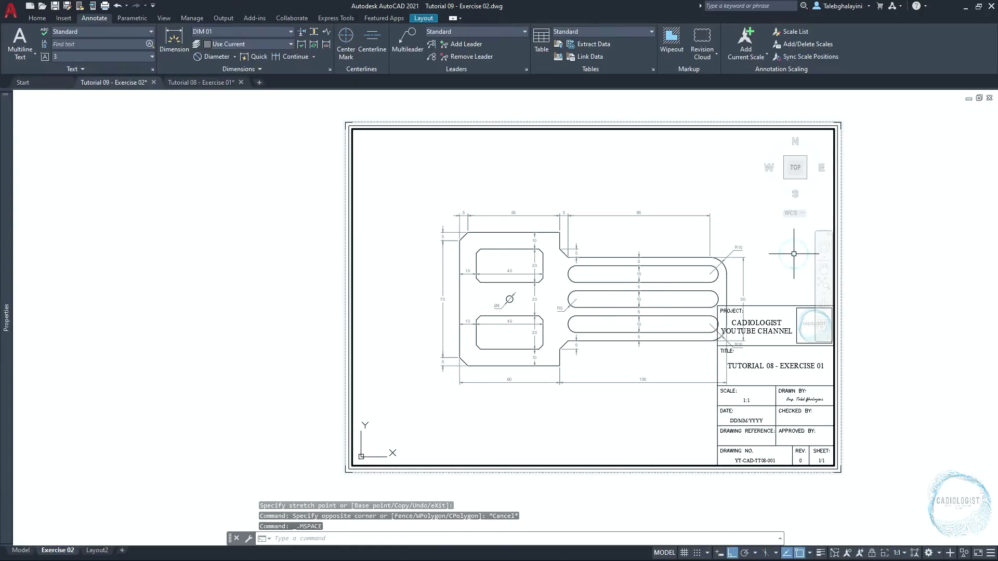
Pan the plate up-left inside the viewport, return to paper space, and zoom to extents.
mouse_move(793, 254)
middle_mouse_down()
mouse_move(749, 209)
mouse_move(742, 241)
middle_mouse_up()
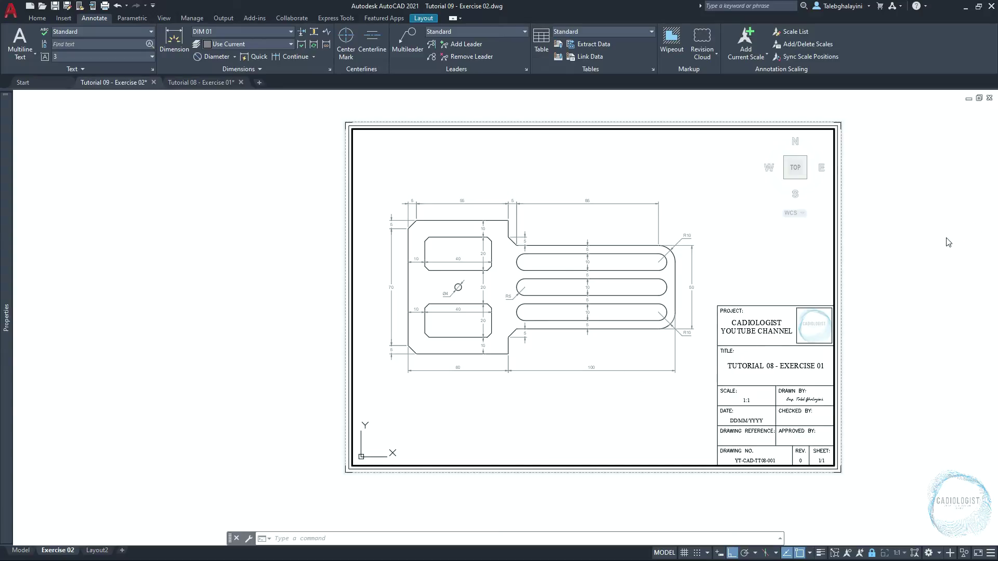
double_click(914, 257)
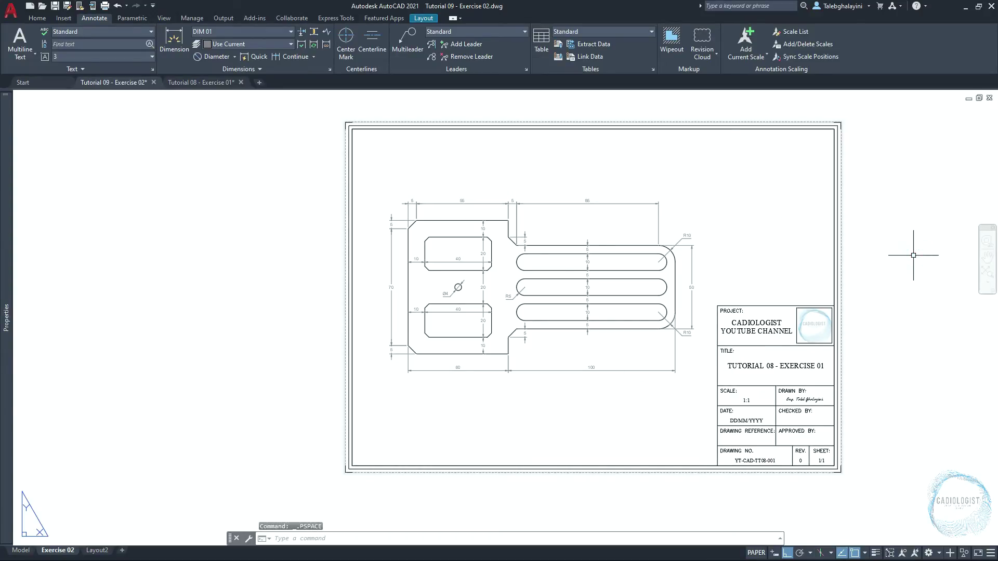
middle_click(912, 255)
middle_click(913, 255)
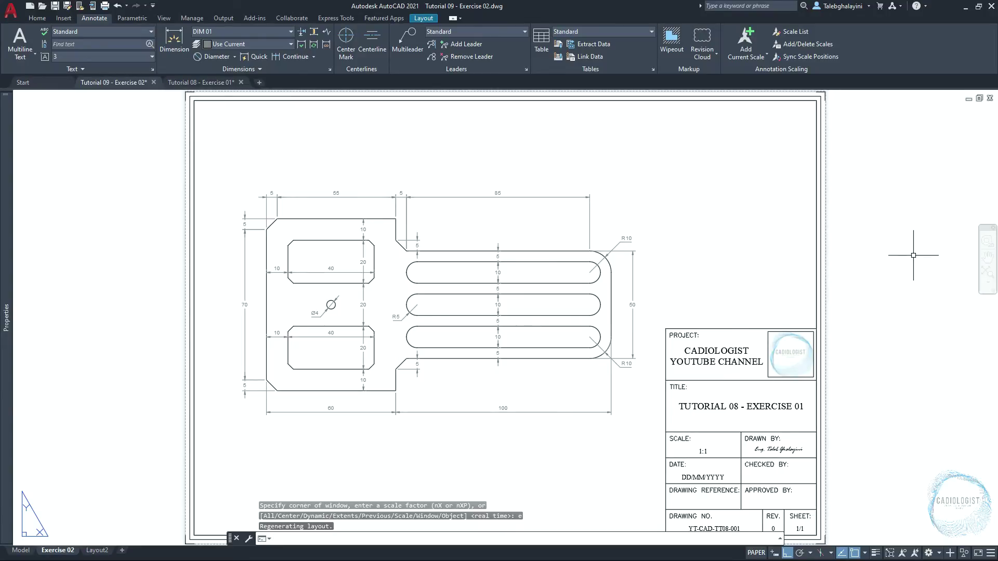
type("Xrf")
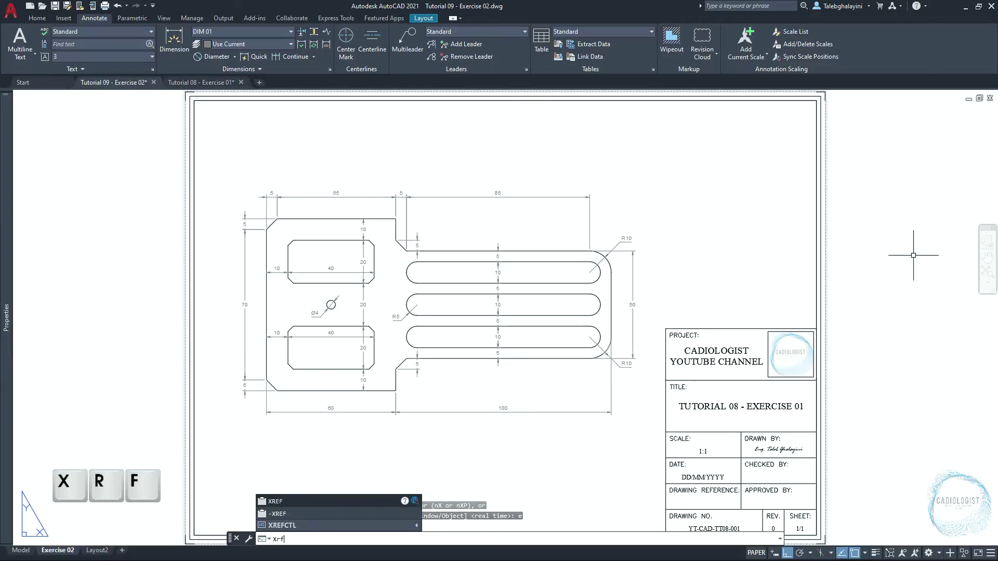
key("Return")
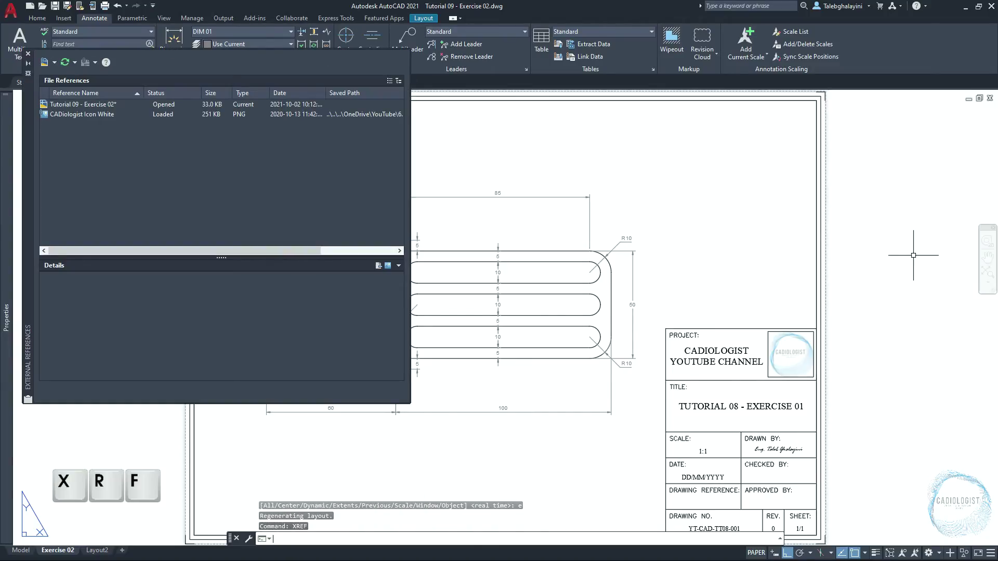
left_click(87, 115)
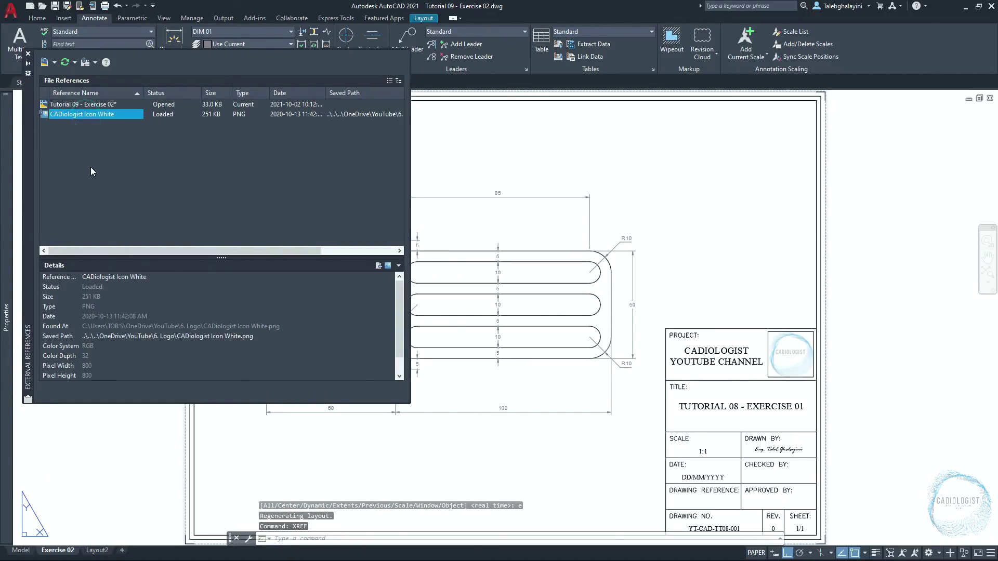
left_click(28, 53)
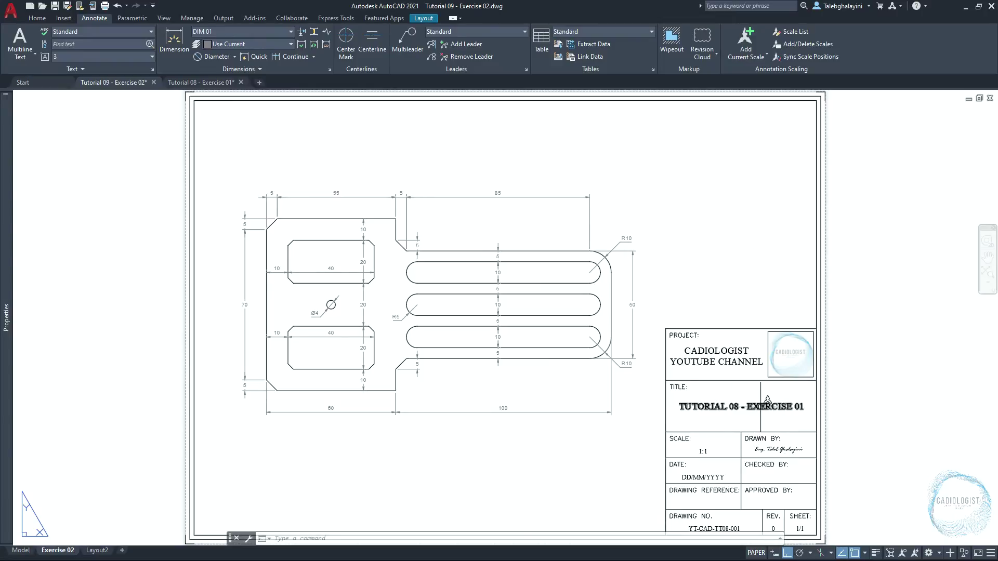
Change the title text from TUTORIAL 08 - EXERCISE 01 to TUTORIAL 09 - EXERCISE 02.
double_click(768, 402)
left_click(802, 407)
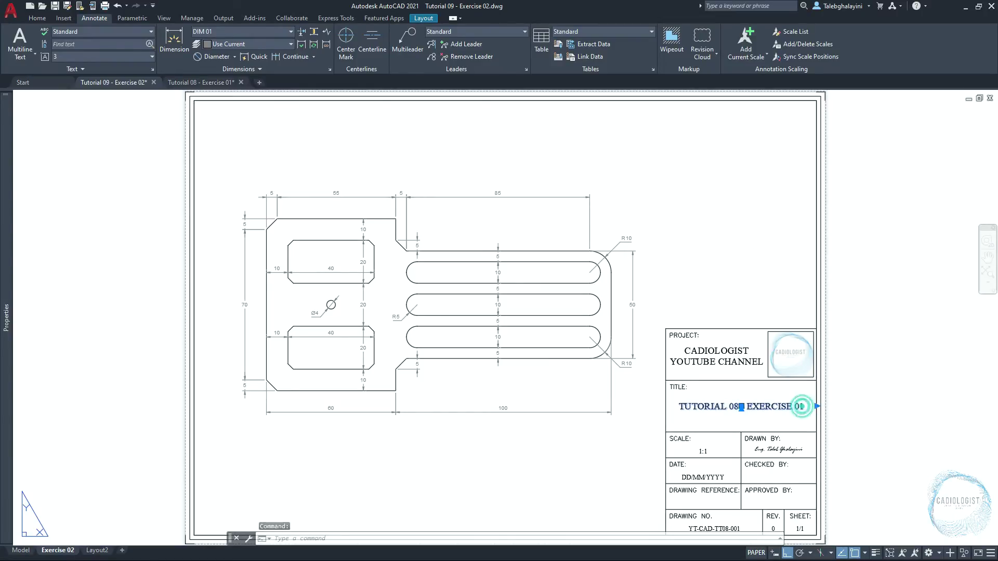
key("BackSpace")
type("9")
key("BackSpace")
type("2")
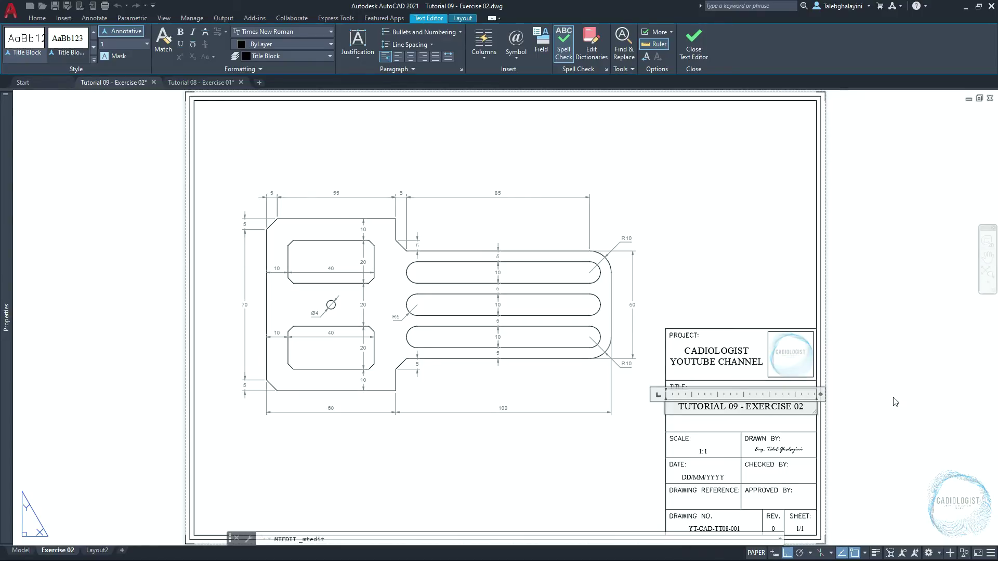
left_click(892, 396)
Check the 1:1 scale and DD/MM/YYYY date texts, leaving them unchanged.
double_click(702, 451)
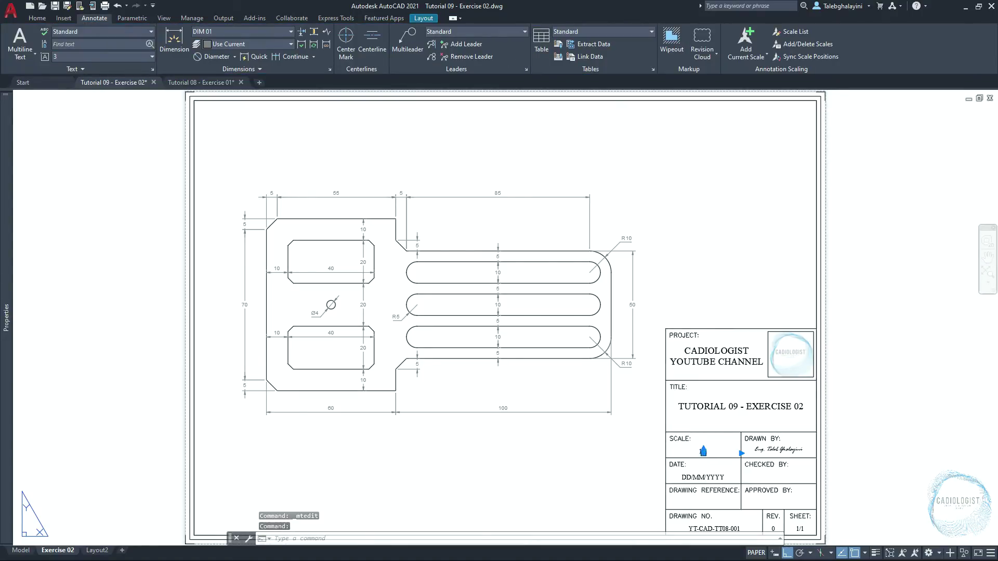
left_click(866, 442)
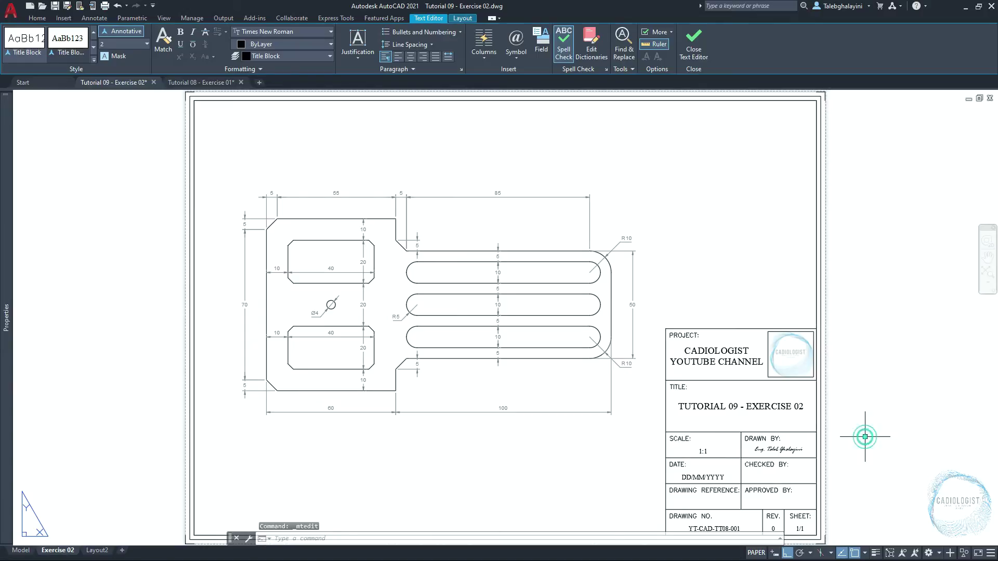
left_click(703, 477)
scroll(860, 468, "up", 5)
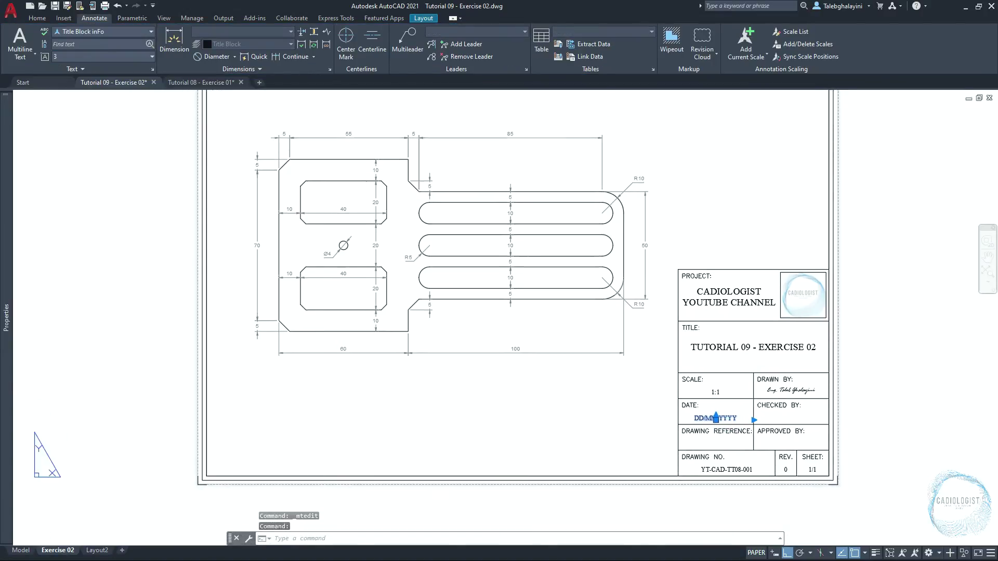
Edit the drawing number to read YT-CAD-TT09-EX-002.
double_click(733, 366)
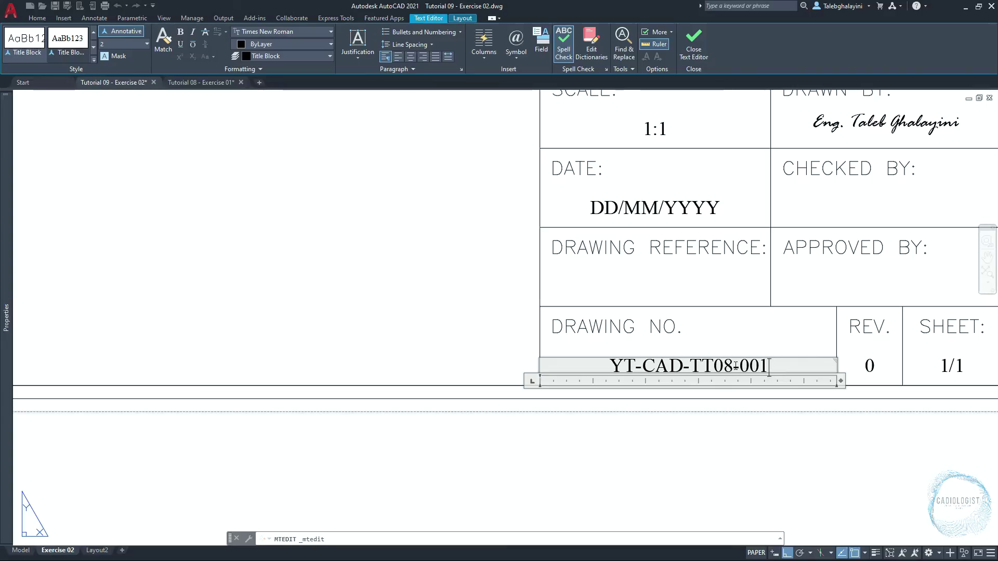
left_click_drag(720, 366, 730, 365)
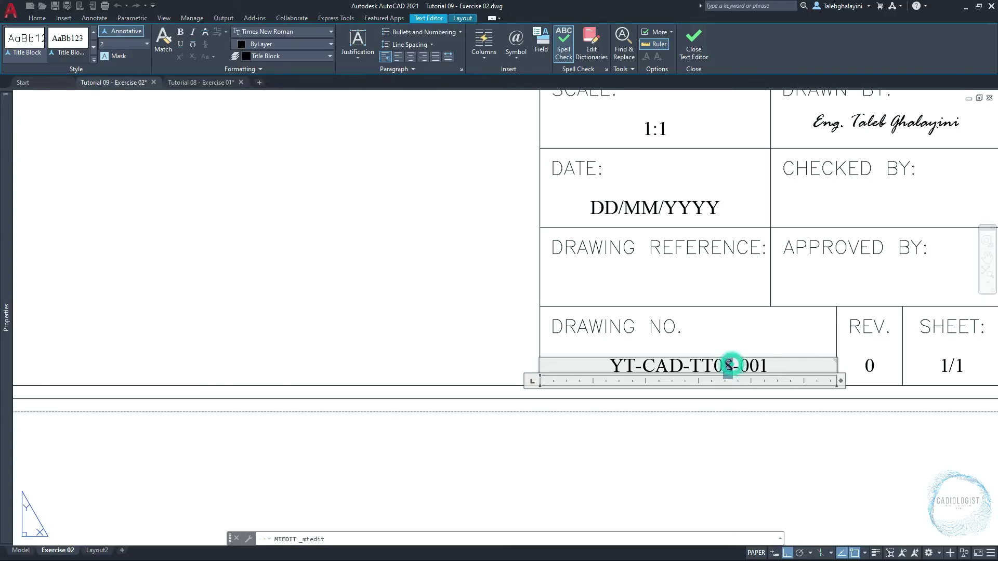
type("9")
left_click(779, 363)
key("BackSpace")
key("BackSpace")
key("BackSpace")
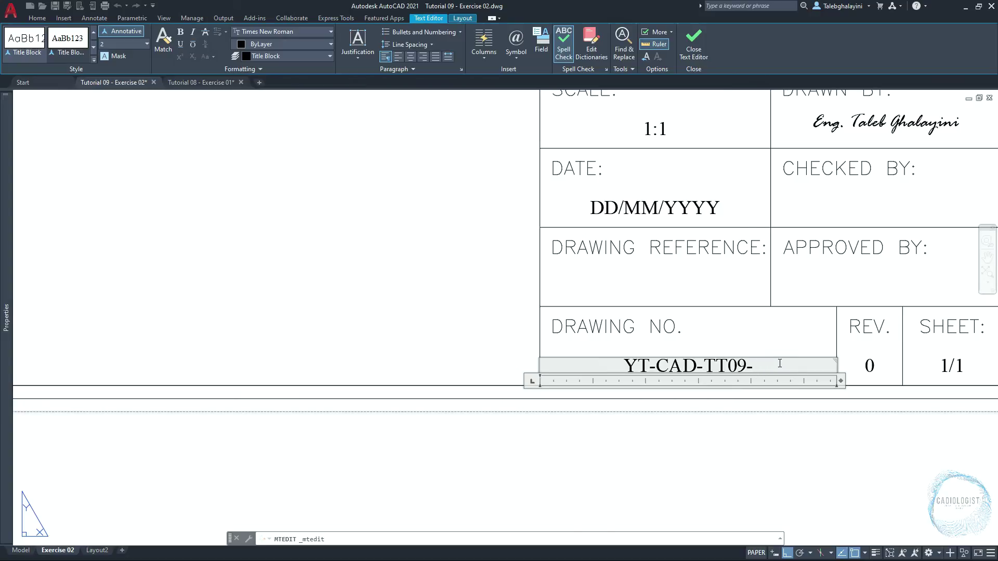
type("EX")
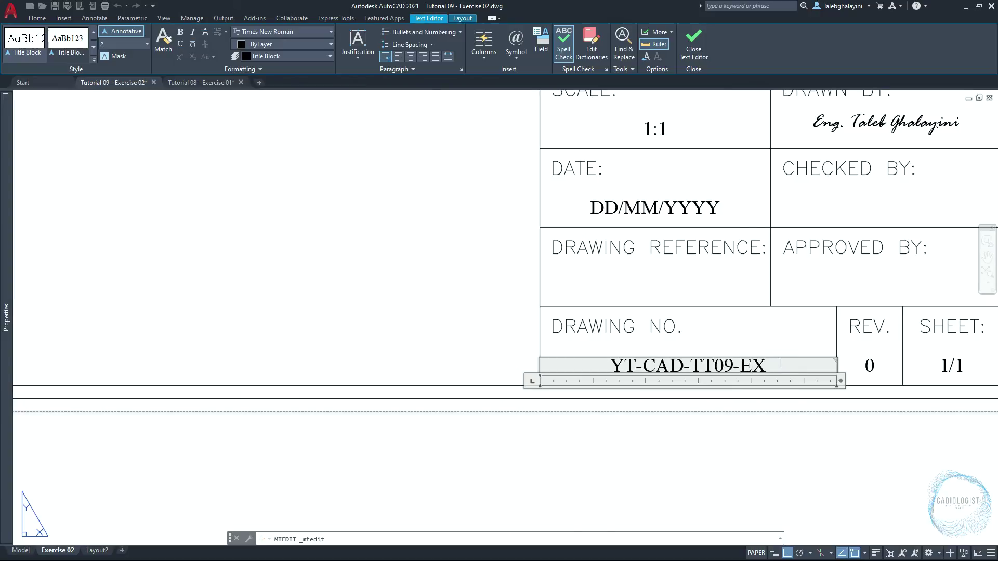
type("-002")
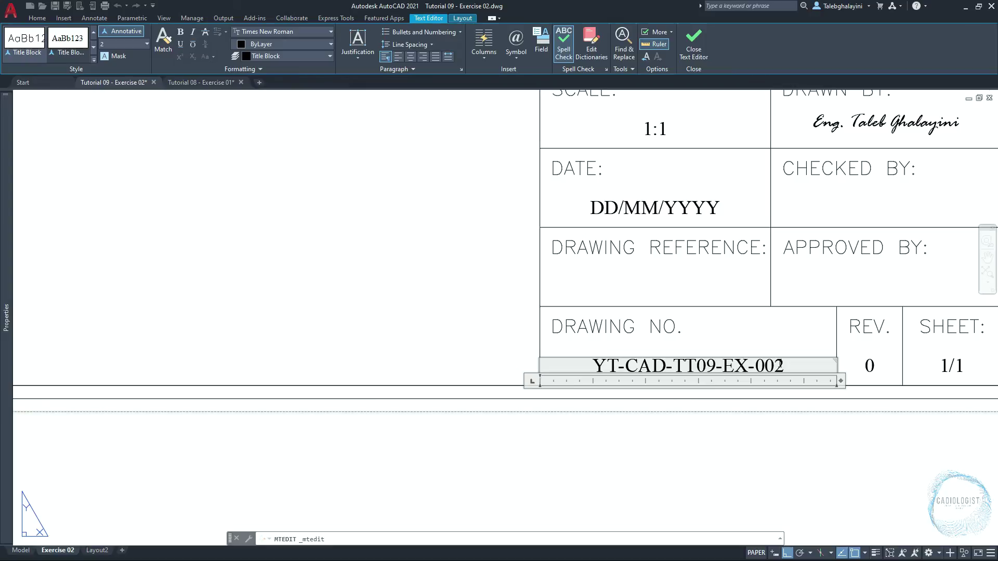
left_click(775, 467)
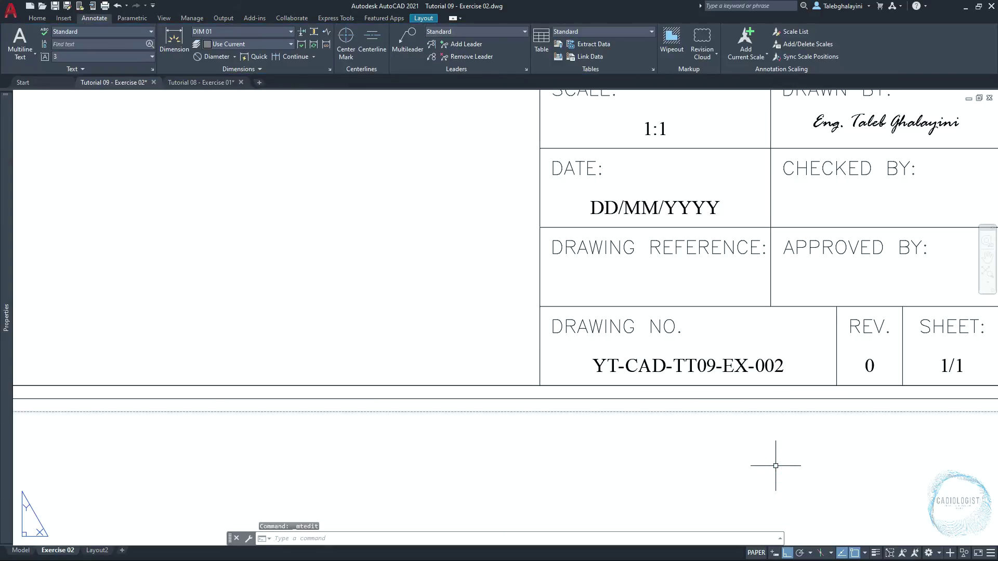
type("z")
key("Return")
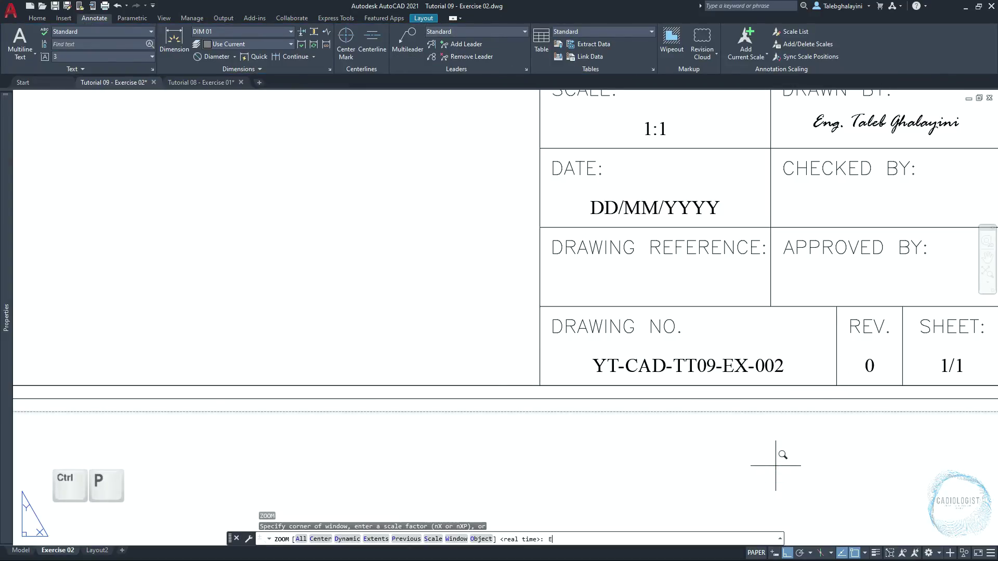
Zoom to the full A4 sheet, then preview and plot it as a single sheet.
type("e")
key("Return")
key("ctrl+p")
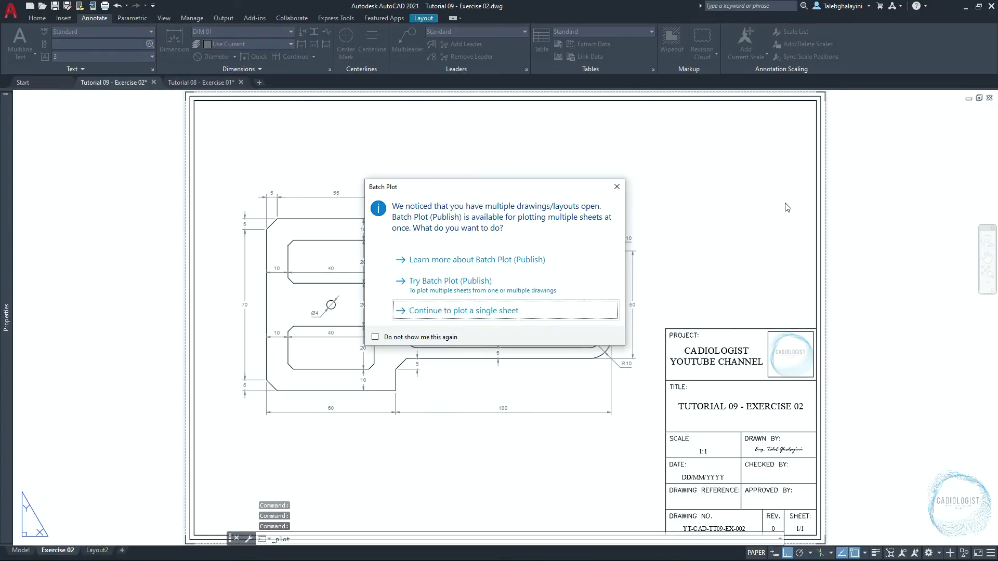
key("Return")
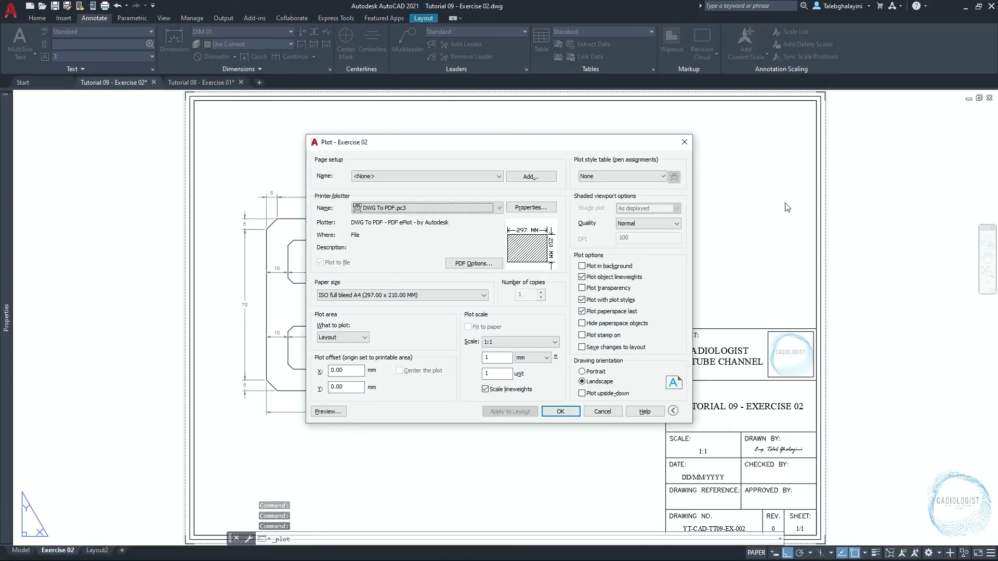
left_click(328, 411)
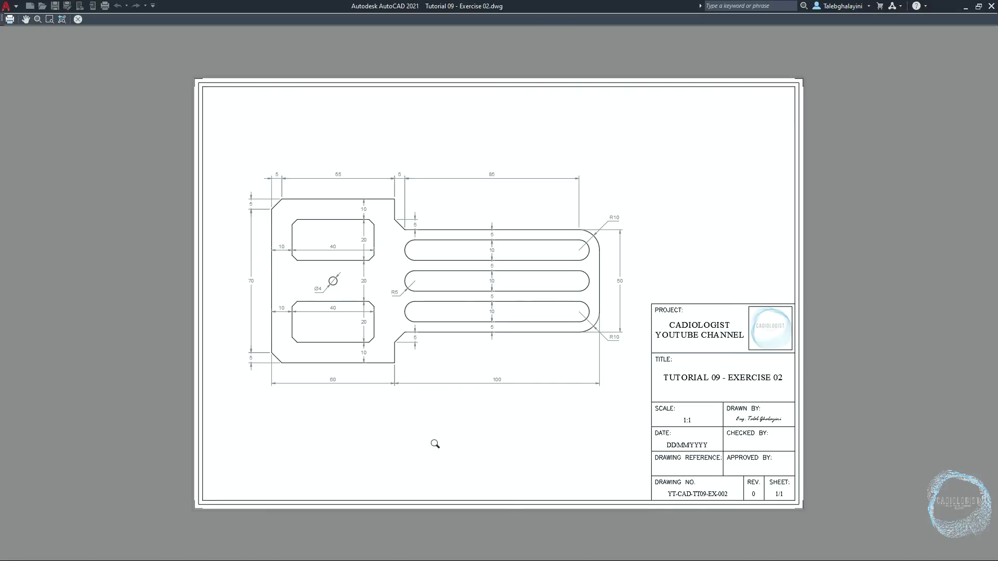
left_click(16, 22)
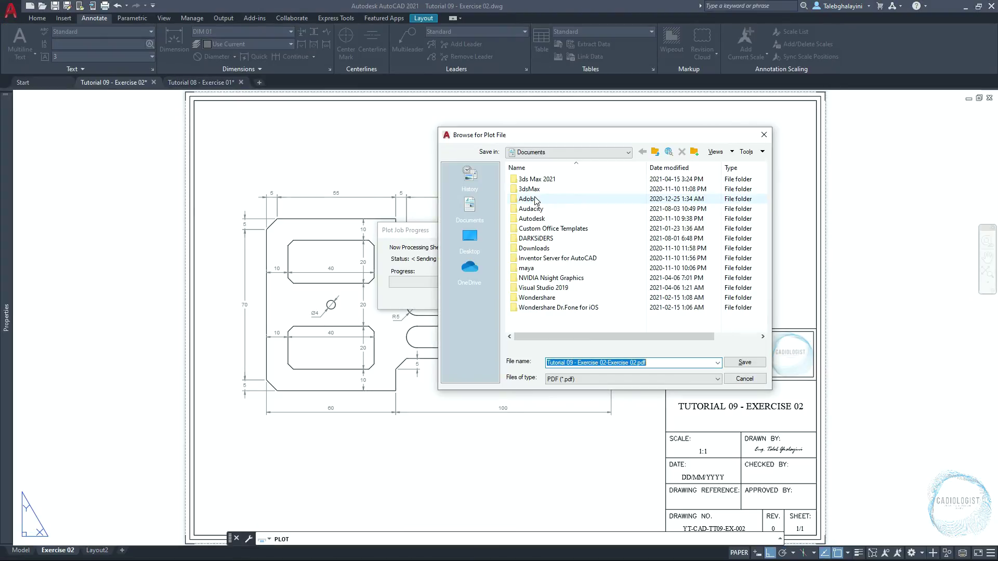
Choose the Desktop > Basic 2D AutoCAD Exercises > PDF folder, starting from the earlier PDF's name.
left_click(469, 238)
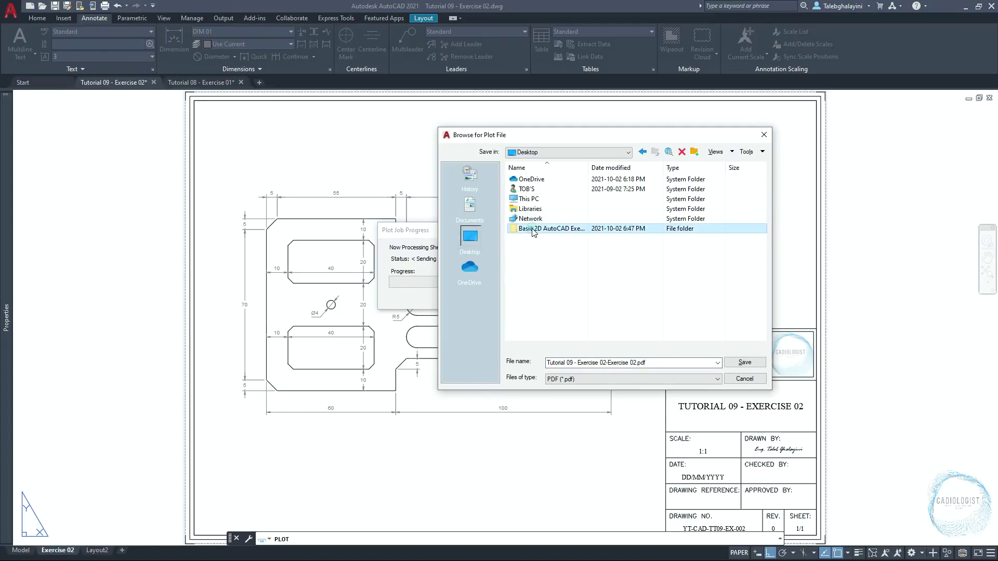
double_click(533, 230)
double_click(533, 188)
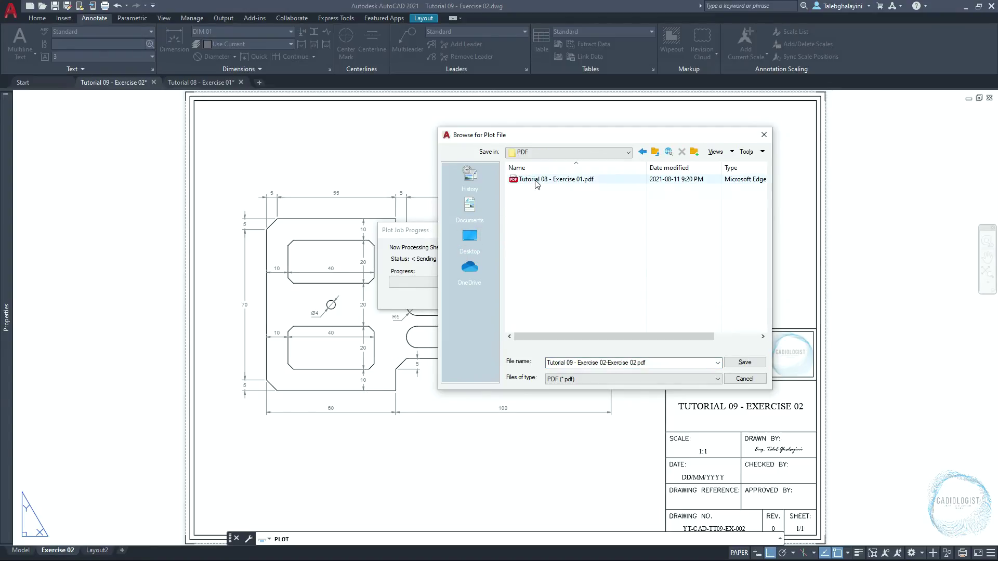
left_click(536, 179)
Save the PDF as Tutorial 09 - Exercise 02.pdf and fit the page in the viewer.
left_click(572, 362)
key("BackSpace")
type("9")
left_click(605, 362)
key("BackSpace")
type("2")
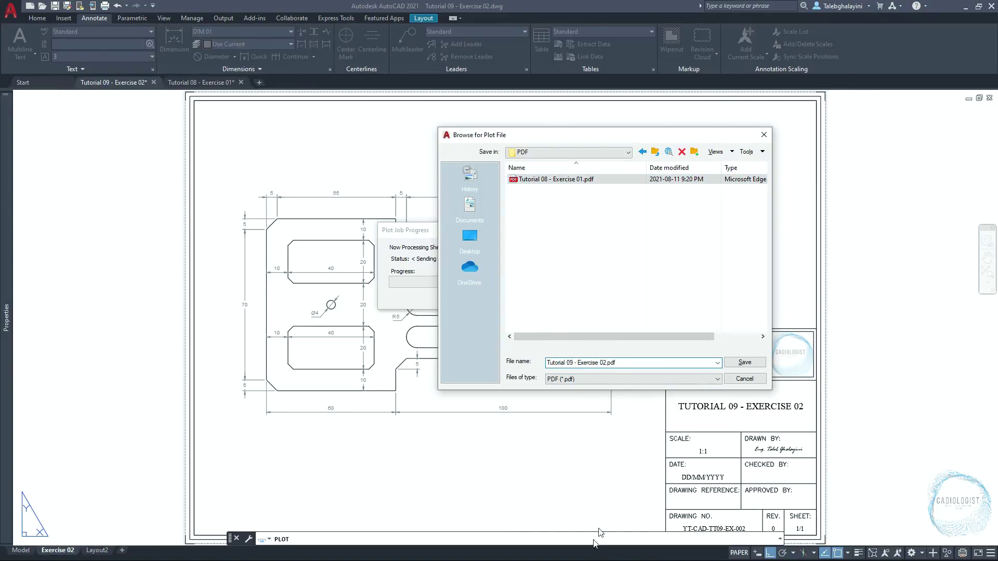
left_click(744, 362)
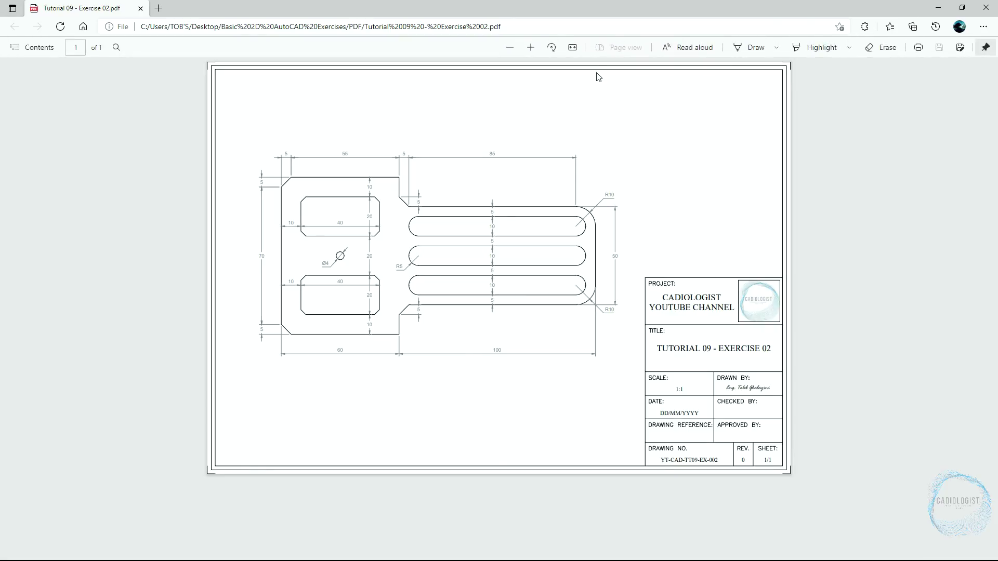
left_click(576, 47)
left_click(571, 48)
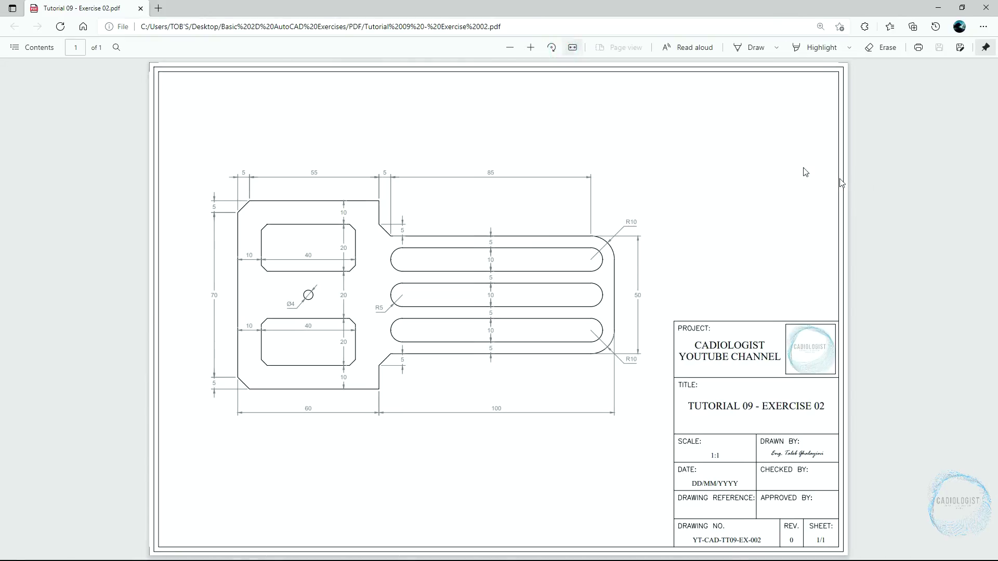